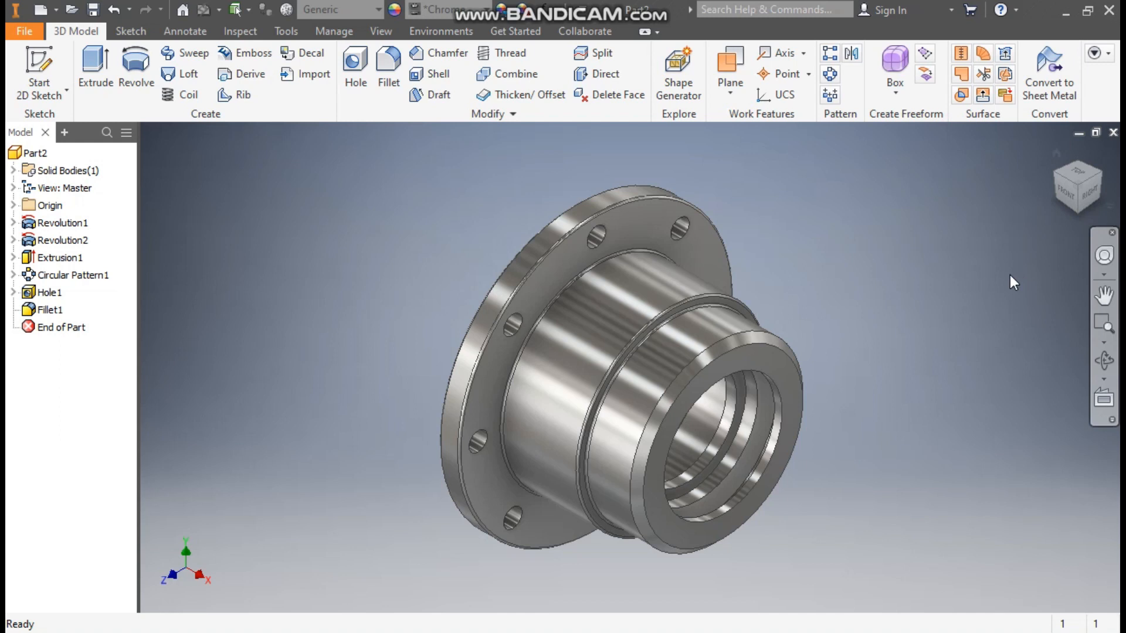
Create a new part from the metric Standard (mm).ipt template.
left_click(40, 10)
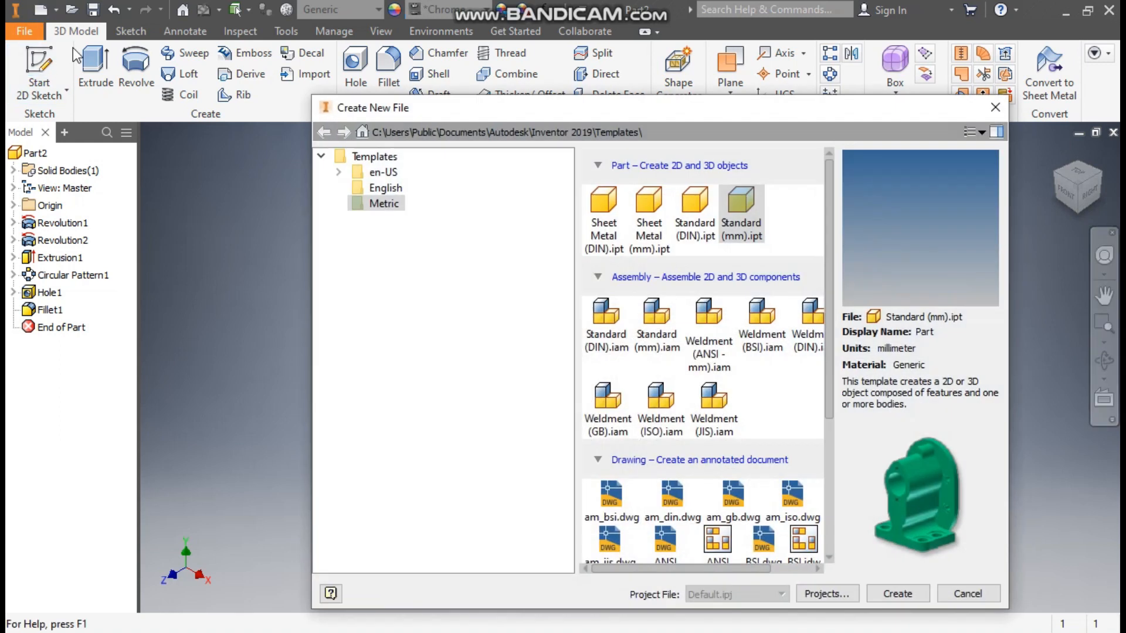
left_click(745, 201)
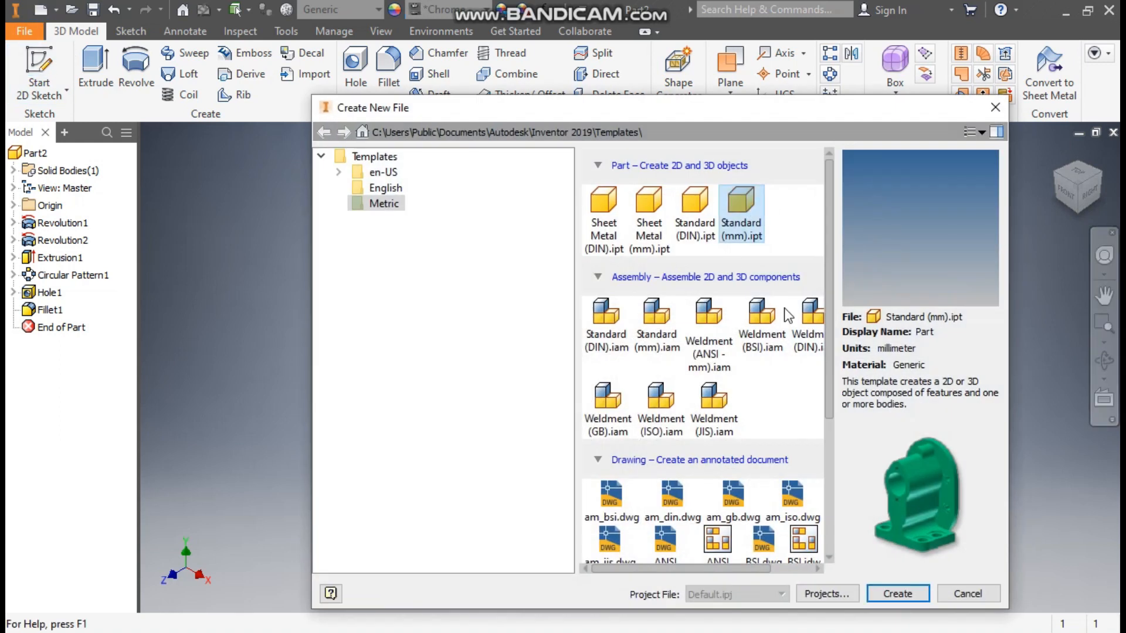
left_click(888, 594)
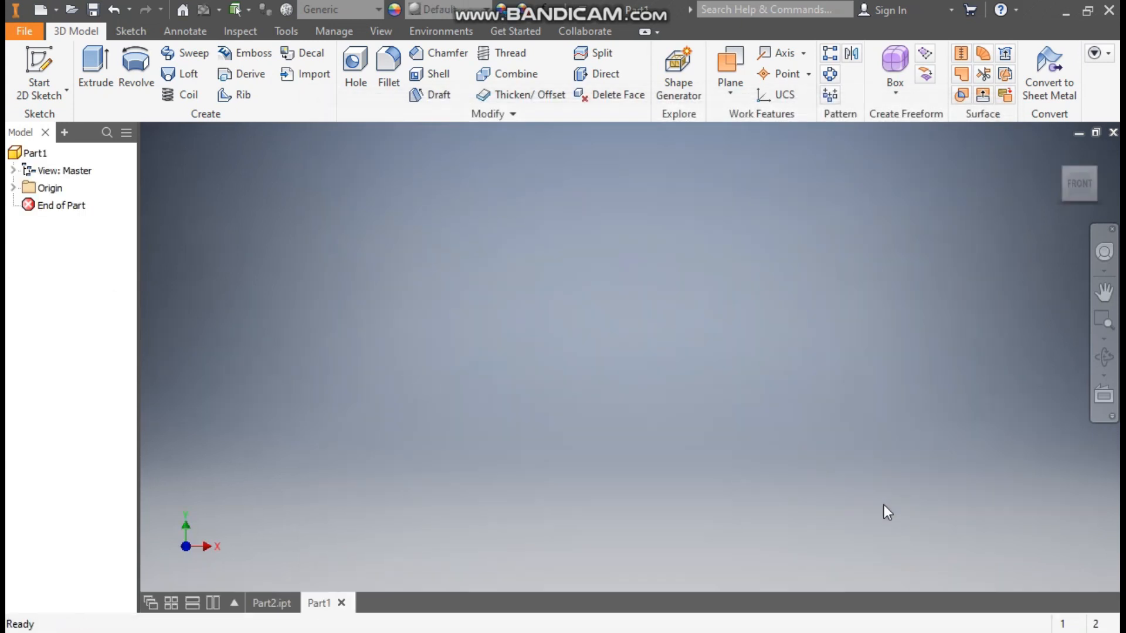
Examine the finished flanged part in Part2.ipt from both ends and return to the new Part1.
left_click(272, 603)
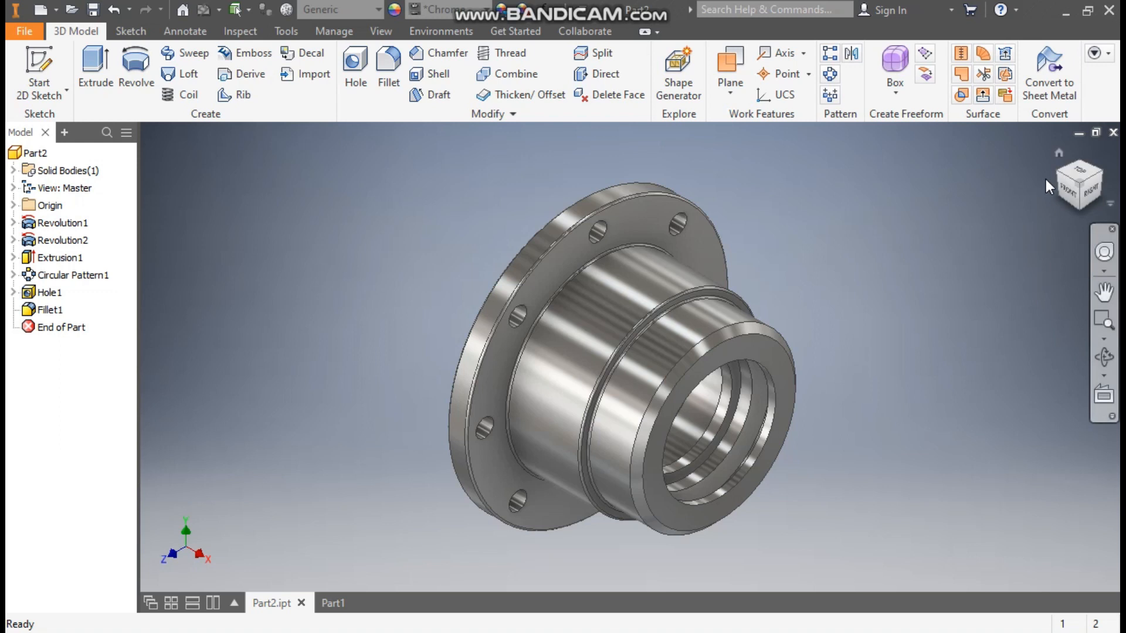
left_click(1065, 176)
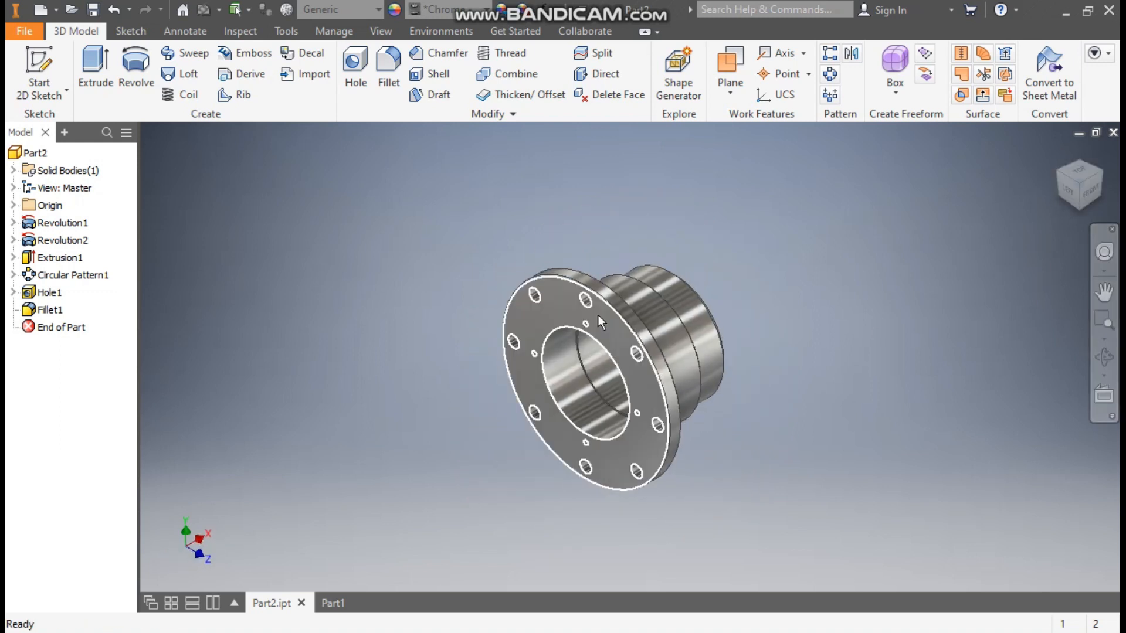
left_click(1101, 176)
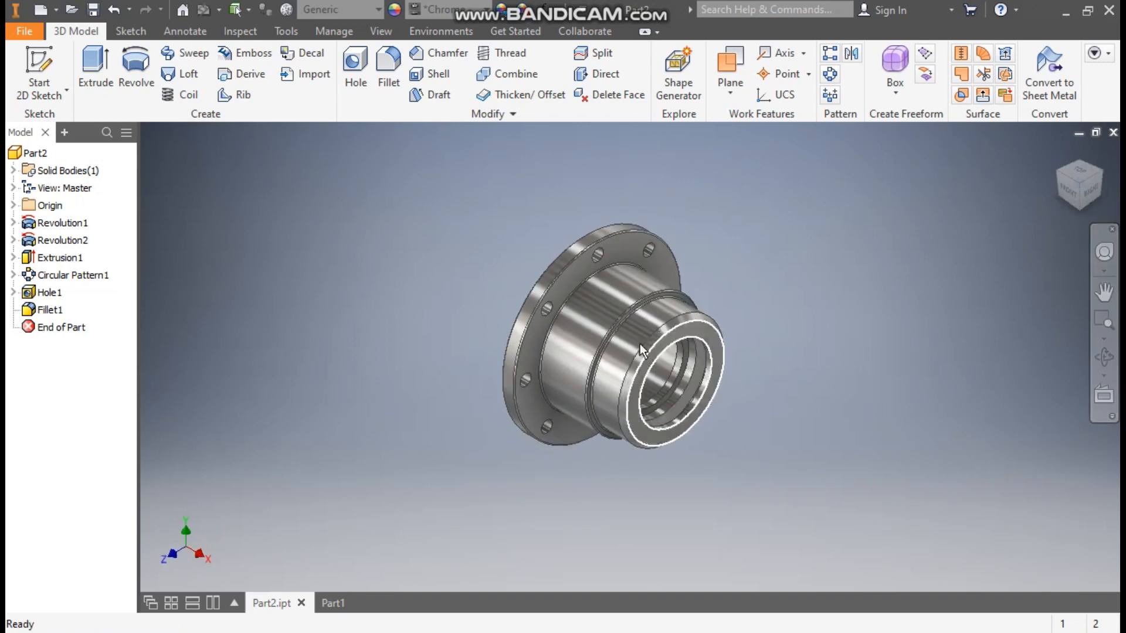
scroll(510, 285, "down", 3)
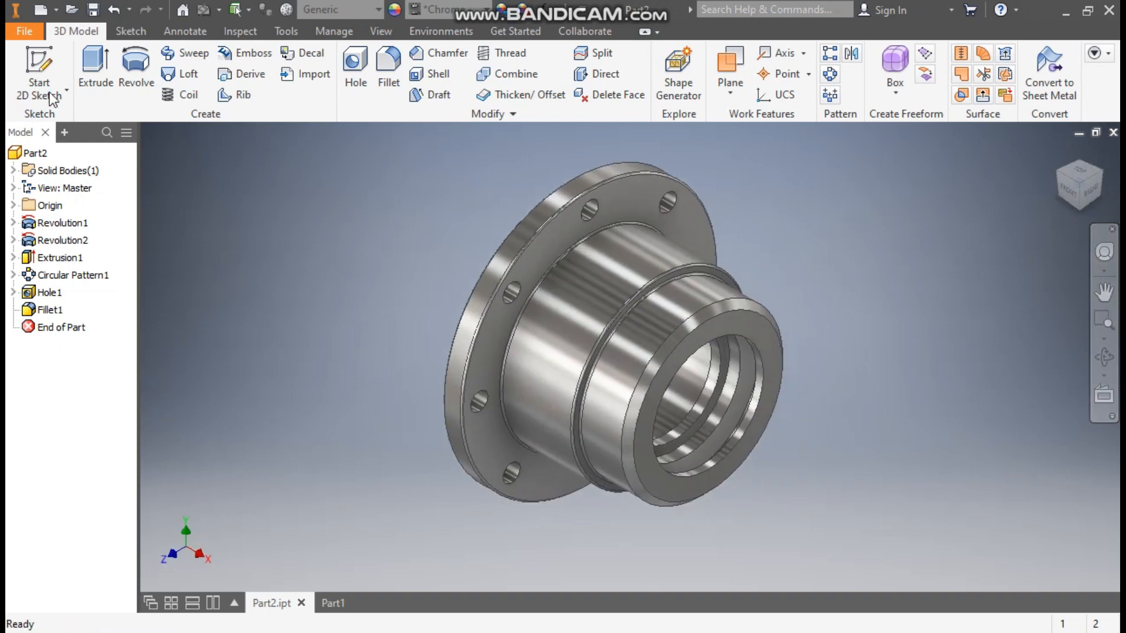
left_click(332, 602)
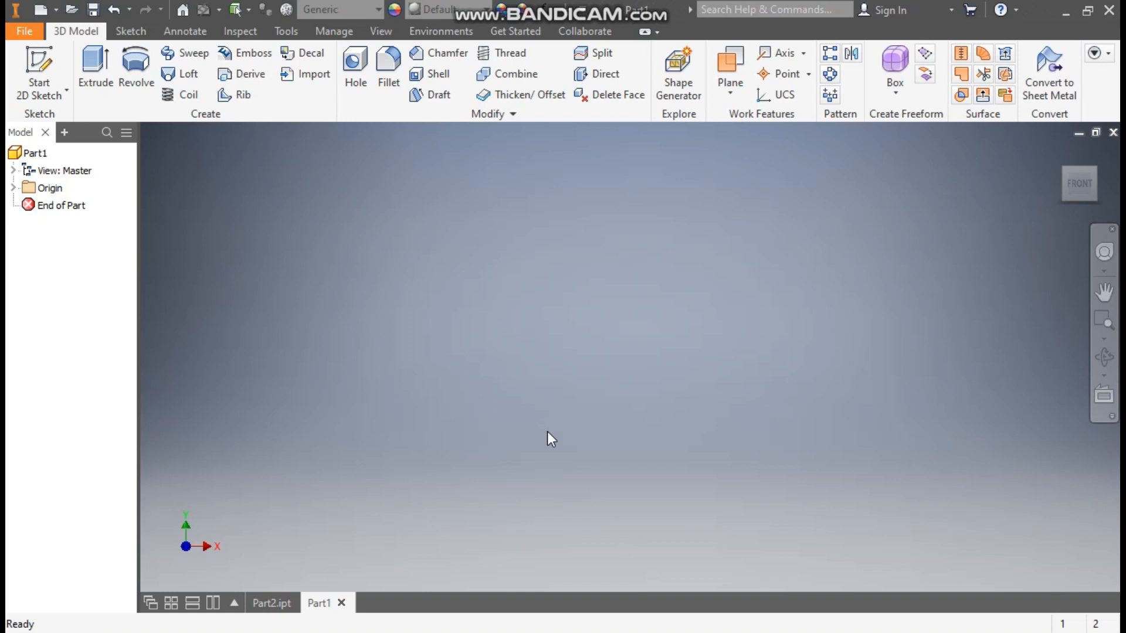
Start a sketch on the XY plane and draw a vertical line about 186 mm long up from the origin.
left_click(40, 67)
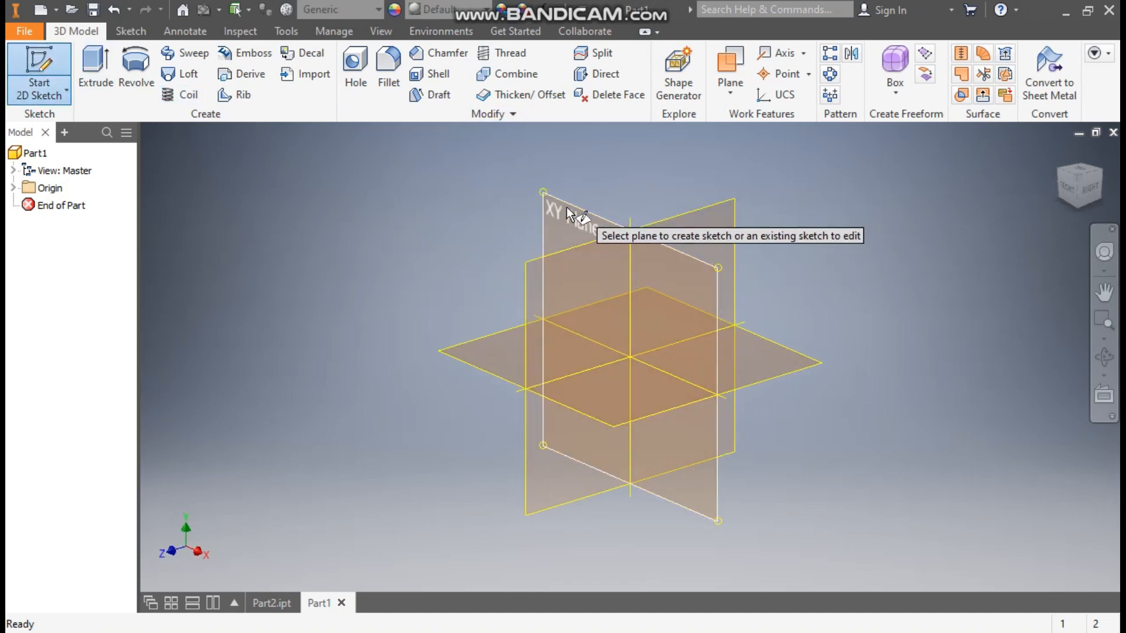
left_click(568, 210)
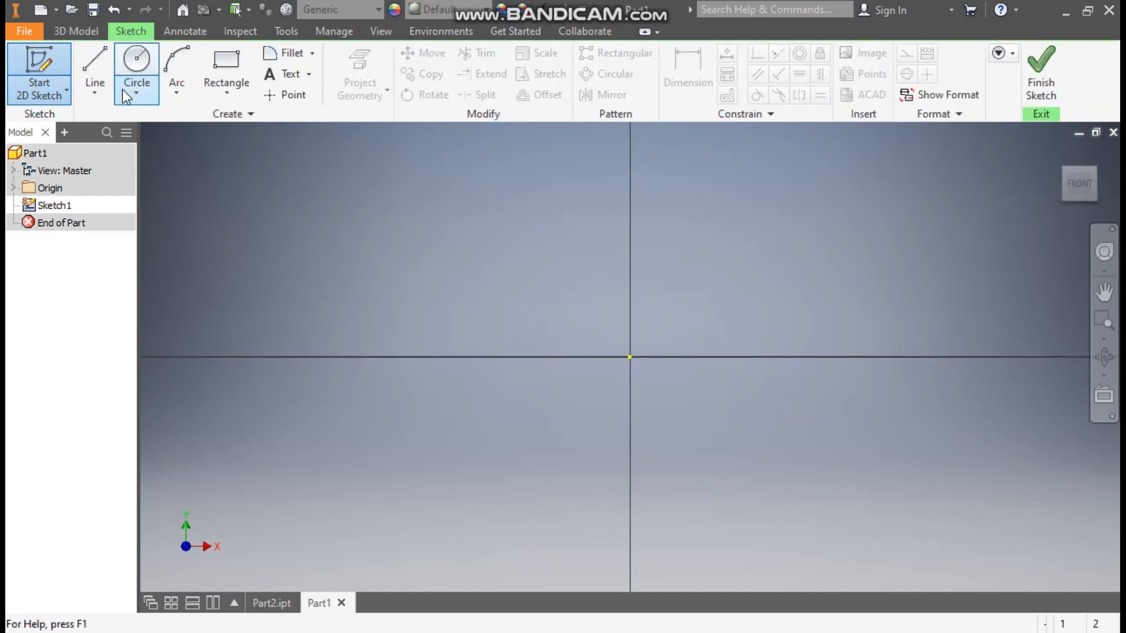
left_click(101, 63)
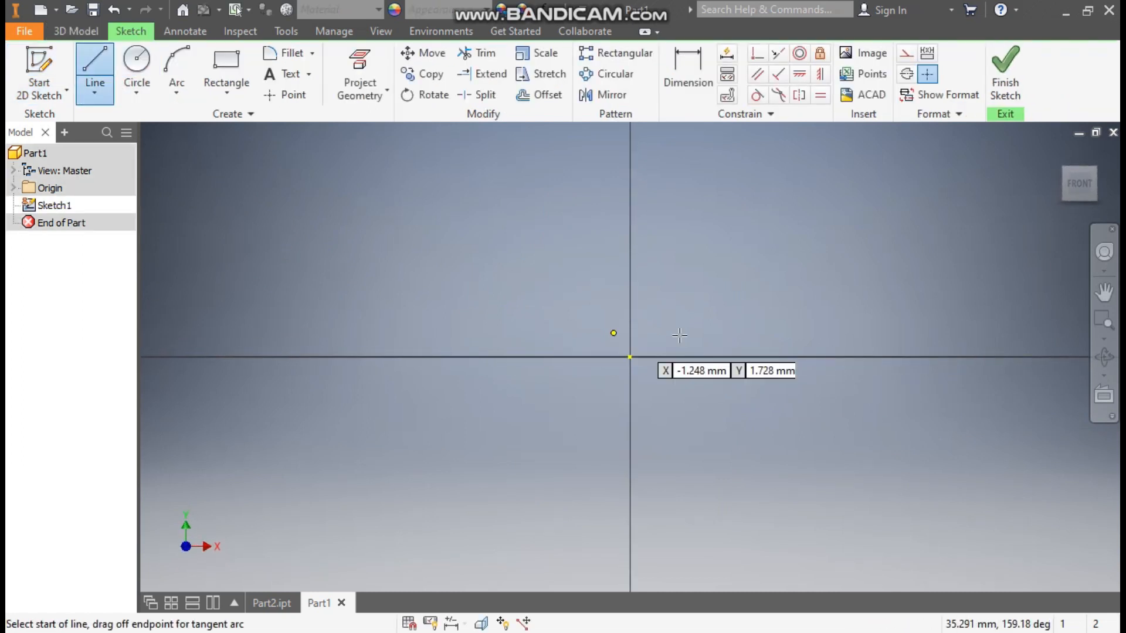
left_click(628, 357)
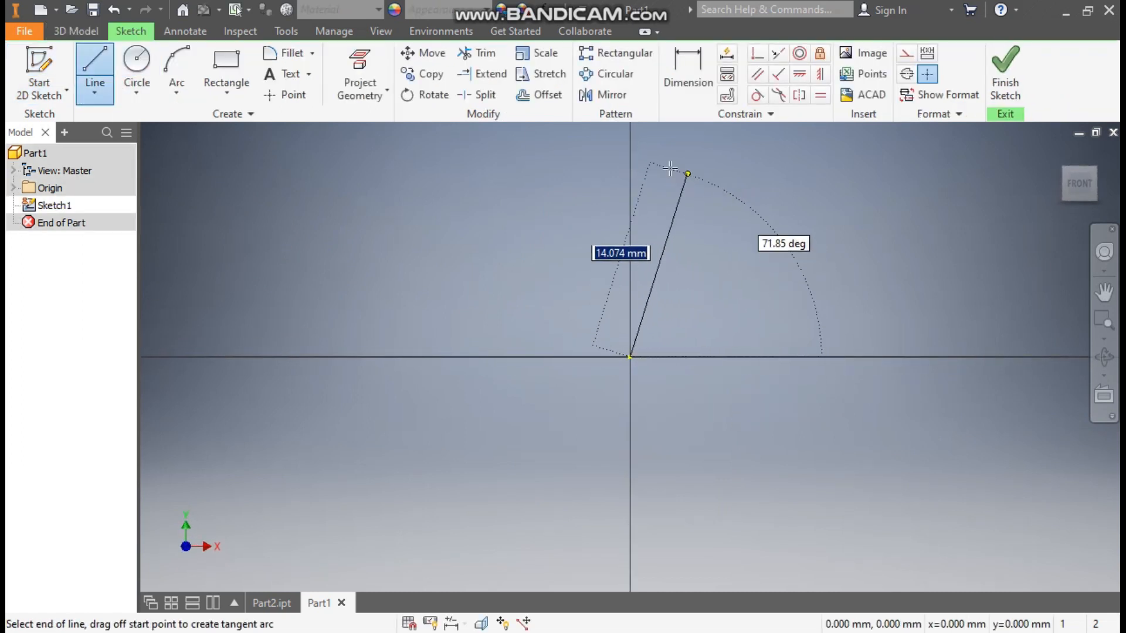
middle_click_drag(675, 214, 588, 319)
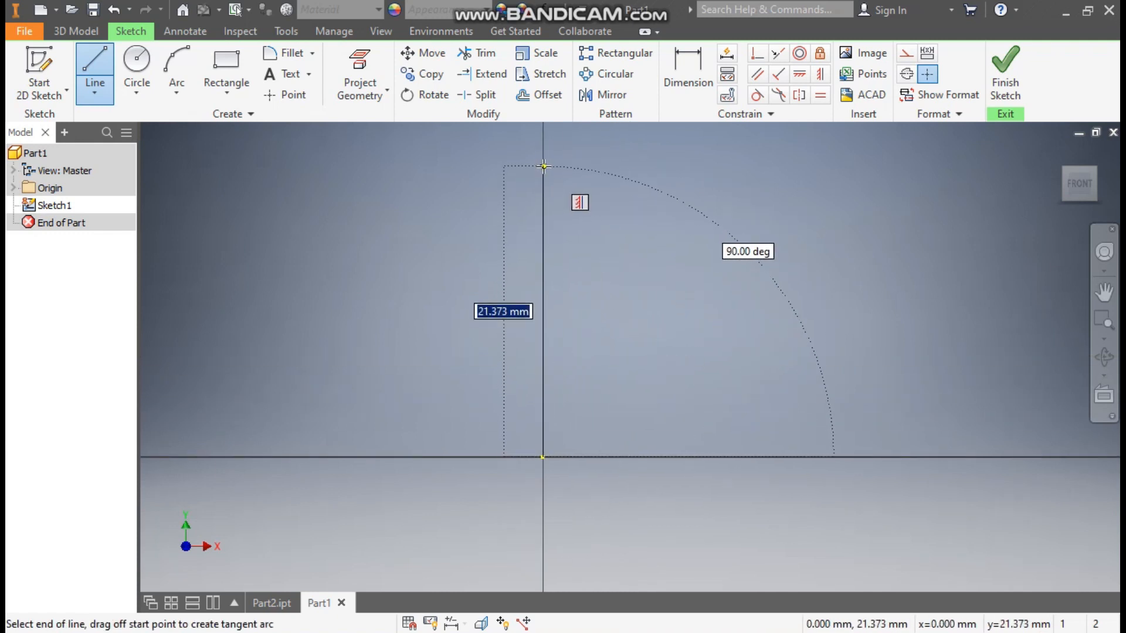
scroll(545, 281, "up", 6)
middle_click_drag(571, 287, 545, 433)
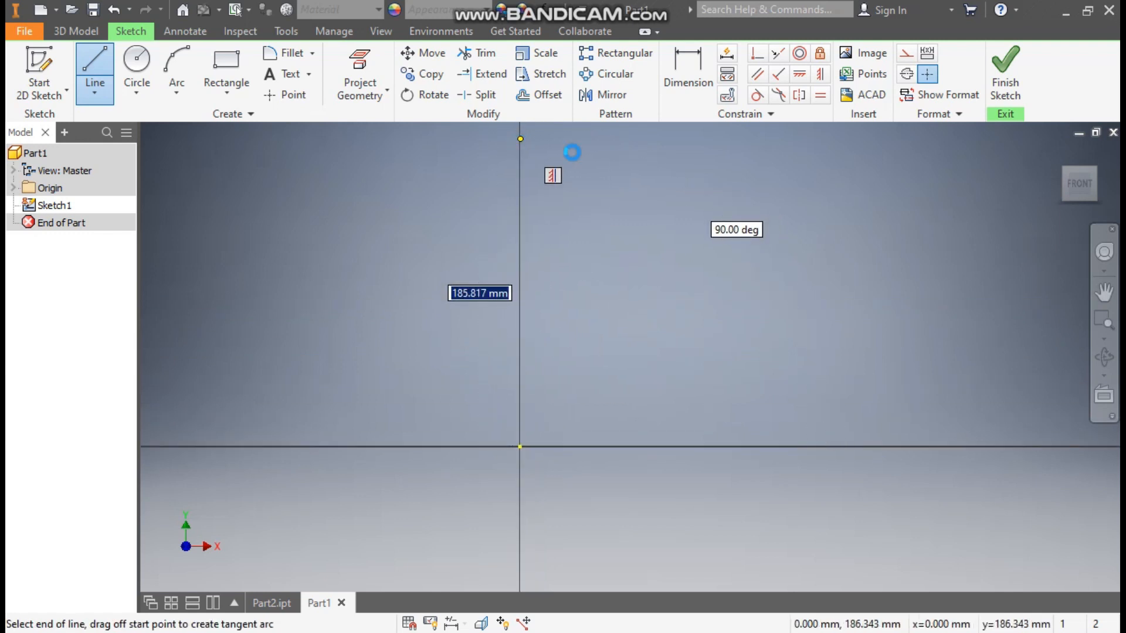
left_click(521, 139)
Complete the closed stepped profile with steps about 46, 124 and 118 mm long and drops of about 89, 19 and 77 mm, ending at the origin.
left_click(596, 139)
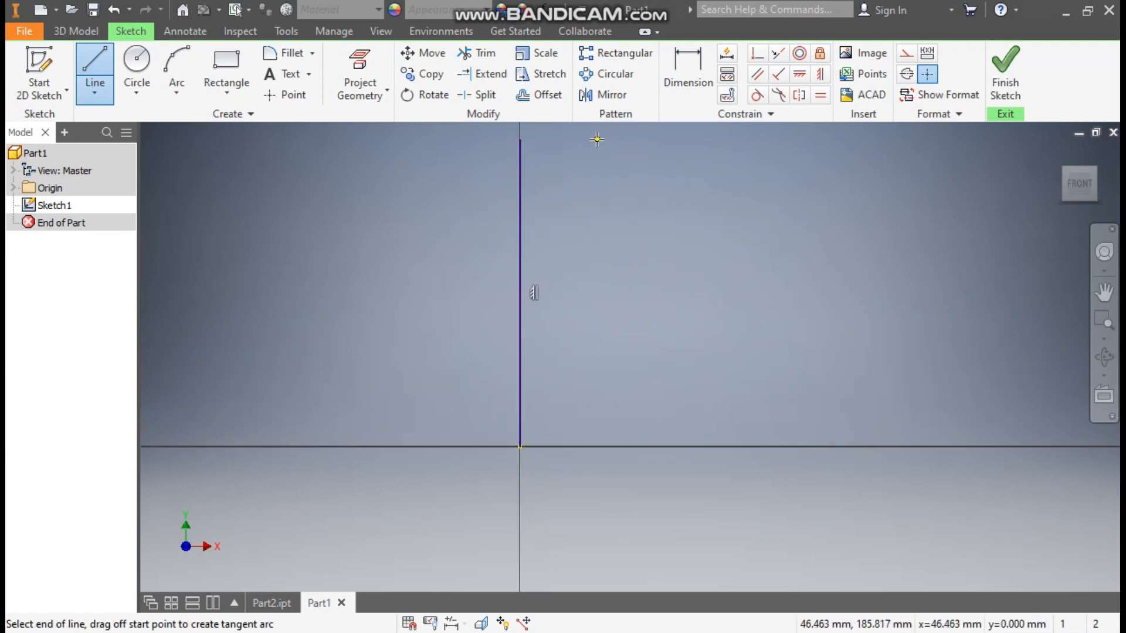
left_click(597, 286)
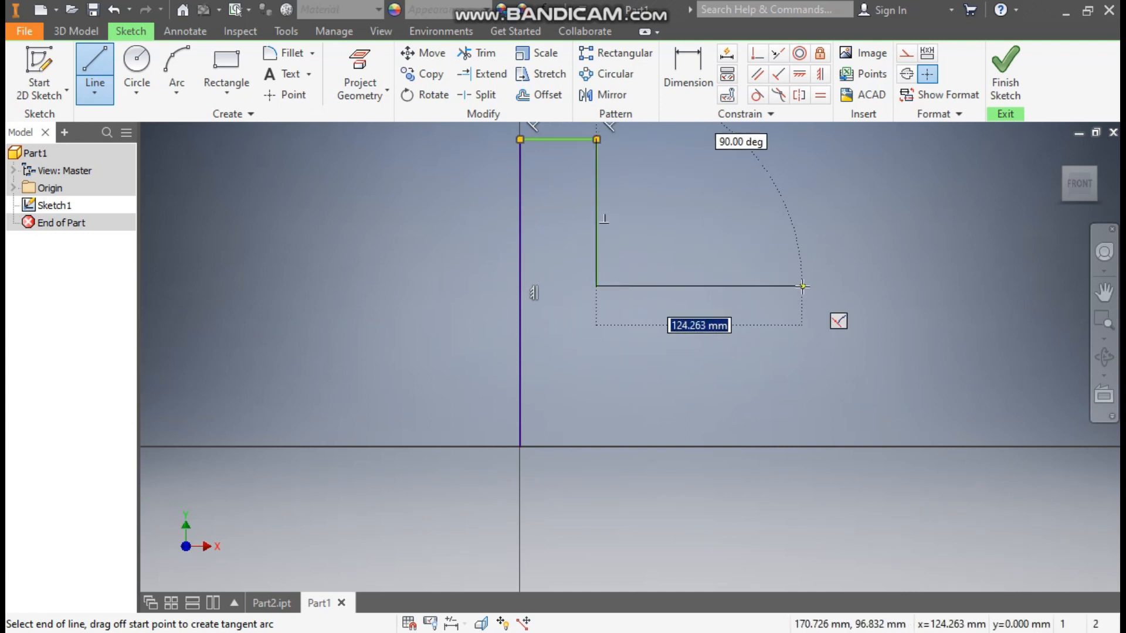
left_click(802, 286)
left_click(802, 319)
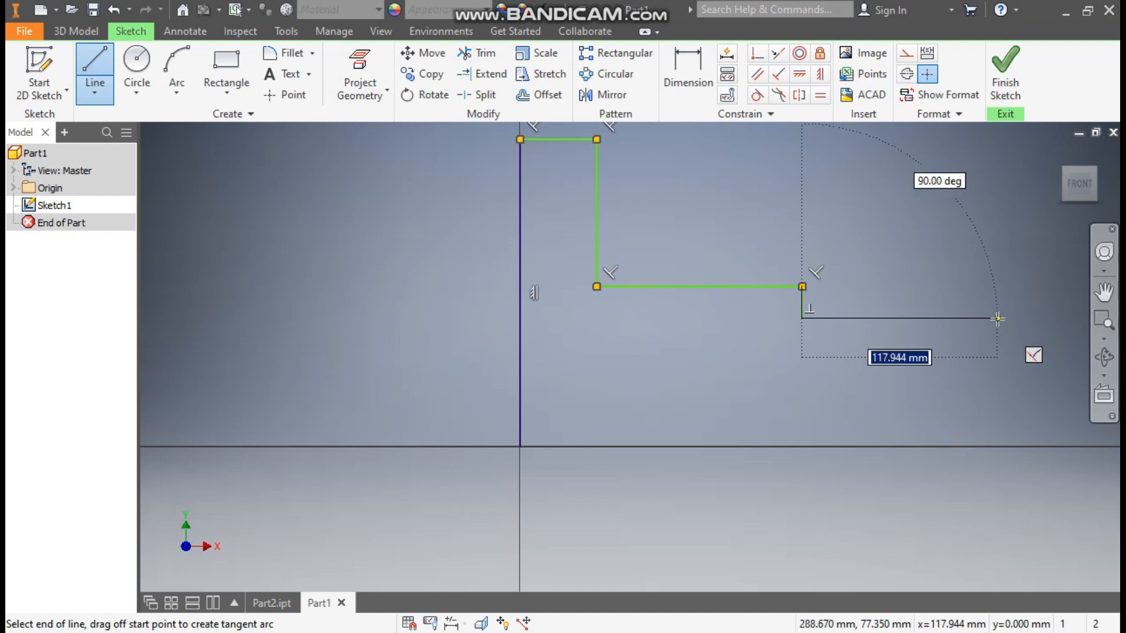
middle_click_drag(998, 316, 891, 315)
left_click(892, 315)
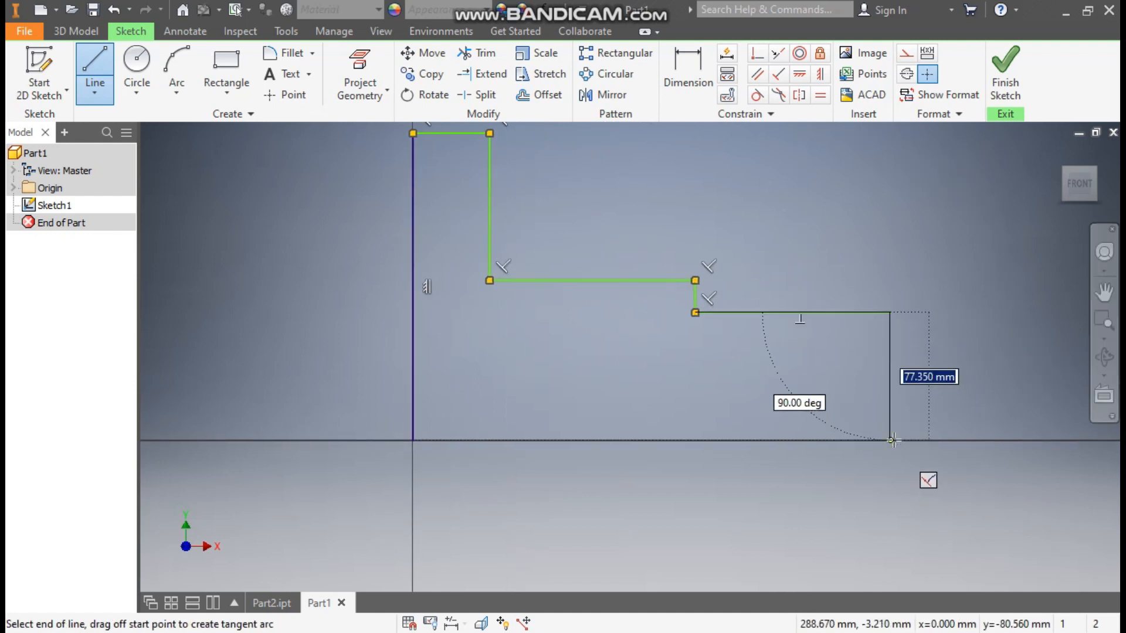
left_click(892, 441)
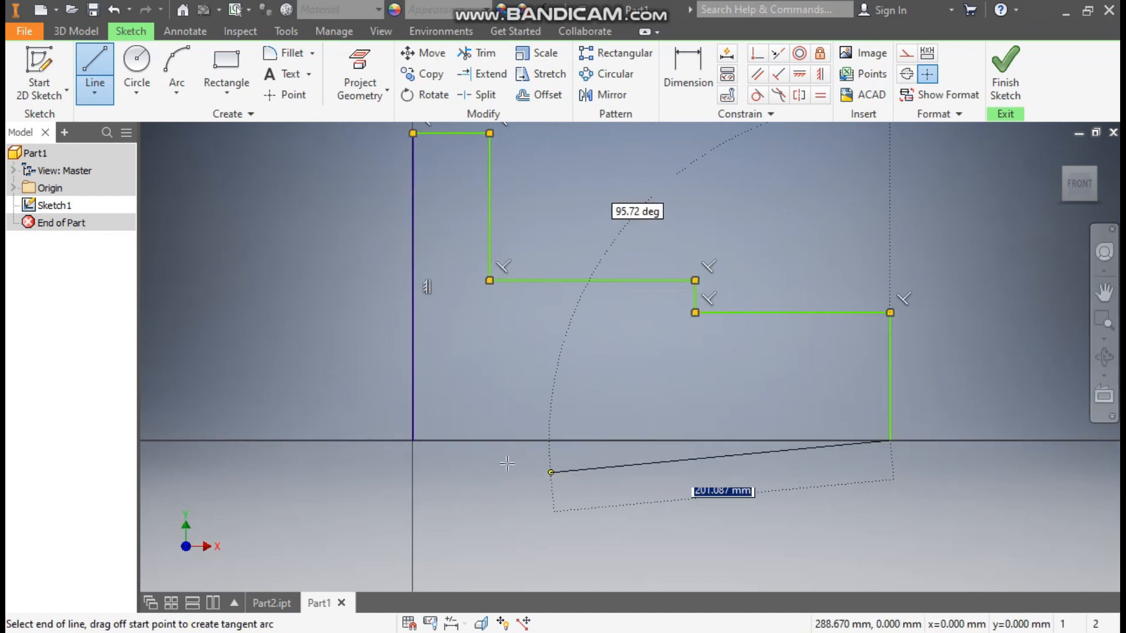
left_click(414, 441)
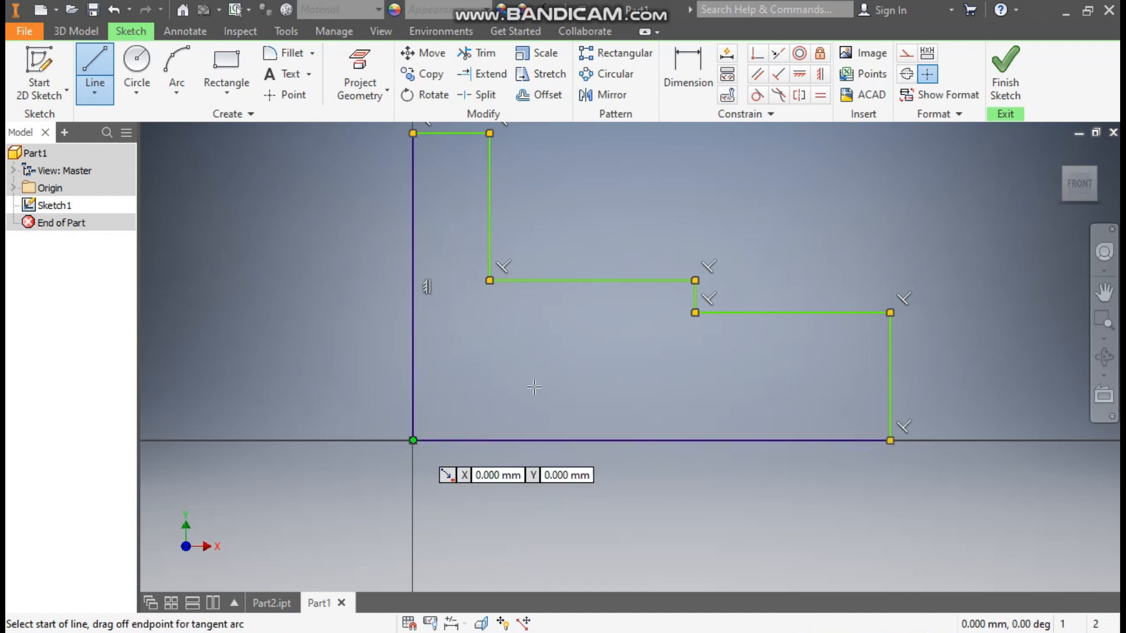
Dimension the vertical line rising from the origin and set its height to 162.5 mm.
left_click(681, 68)
middle_click_drag(628, 201, 681, 229)
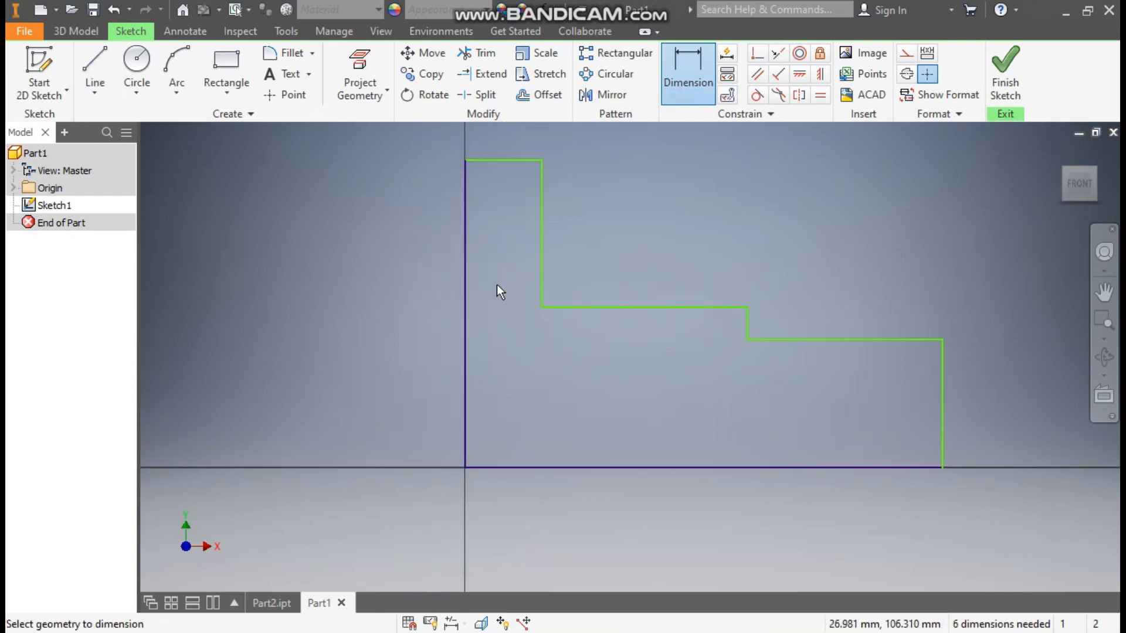
left_click(464, 273)
left_click(329, 323)
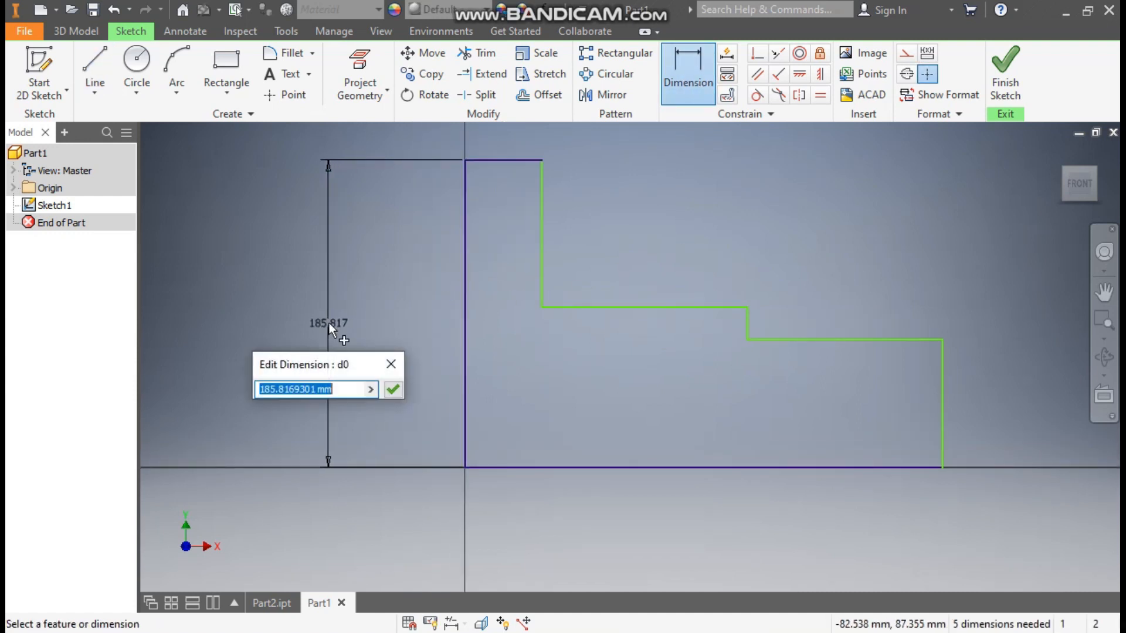
type("162.5")
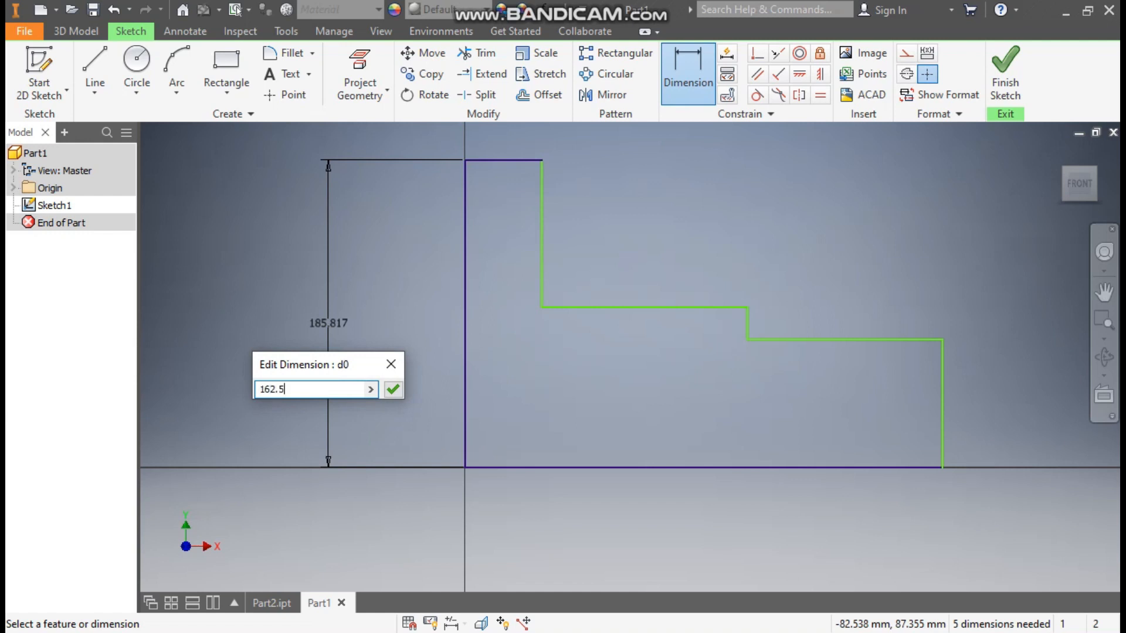
key("Return")
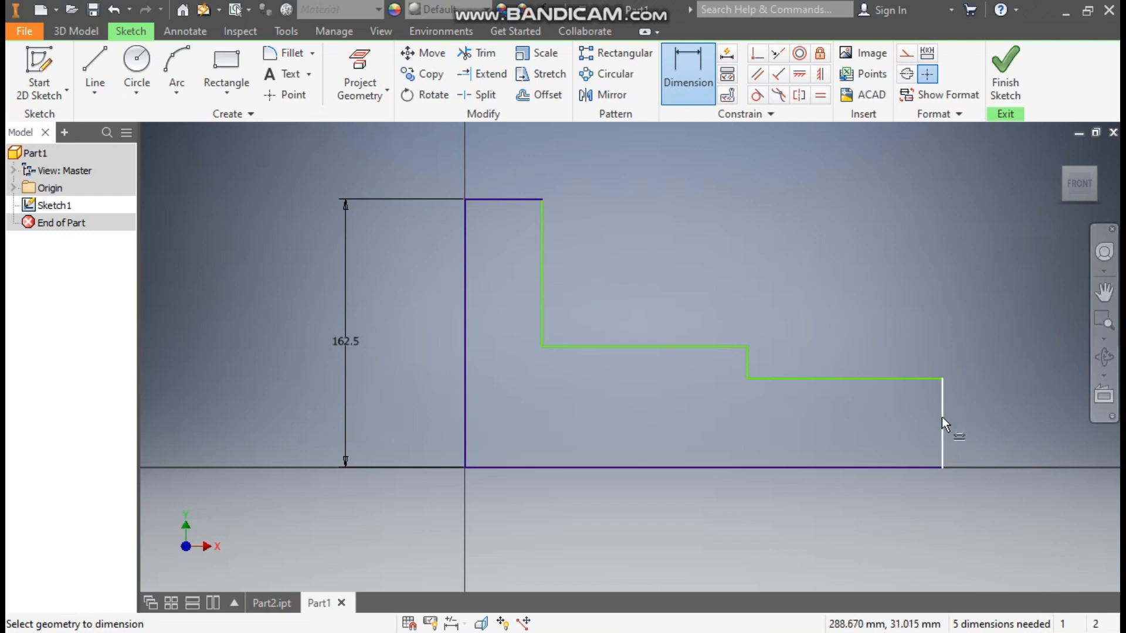
Dimension the middle step's height above the base line and set it to 112.5 mm.
left_click(622, 346)
left_click(648, 466)
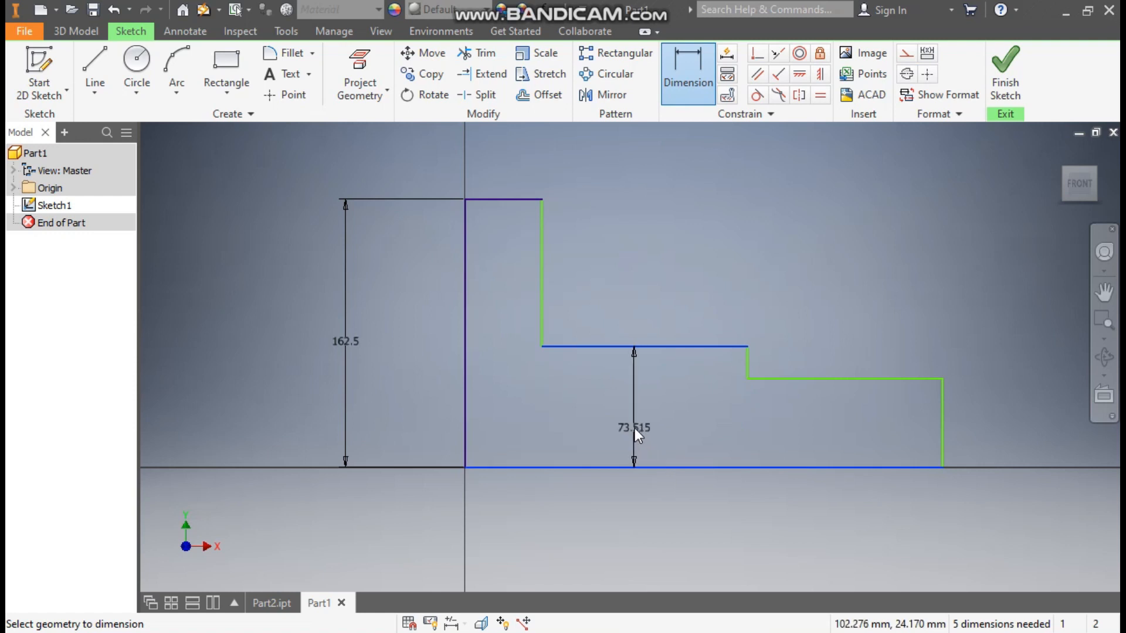
left_click(634, 428)
type("11")
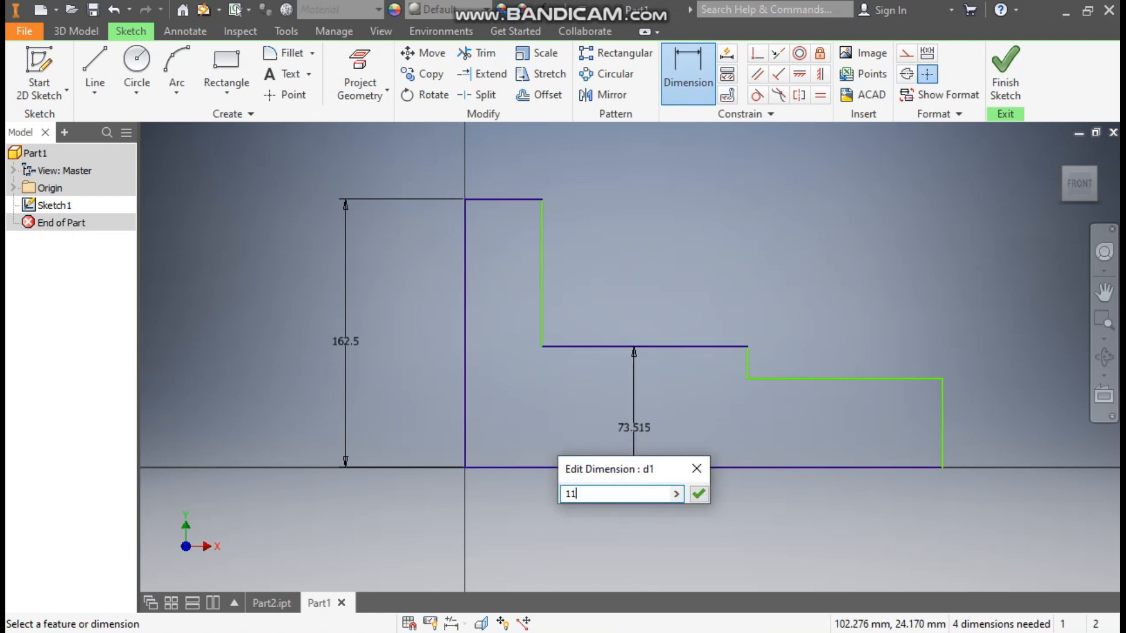
type("2.5")
key("Return")
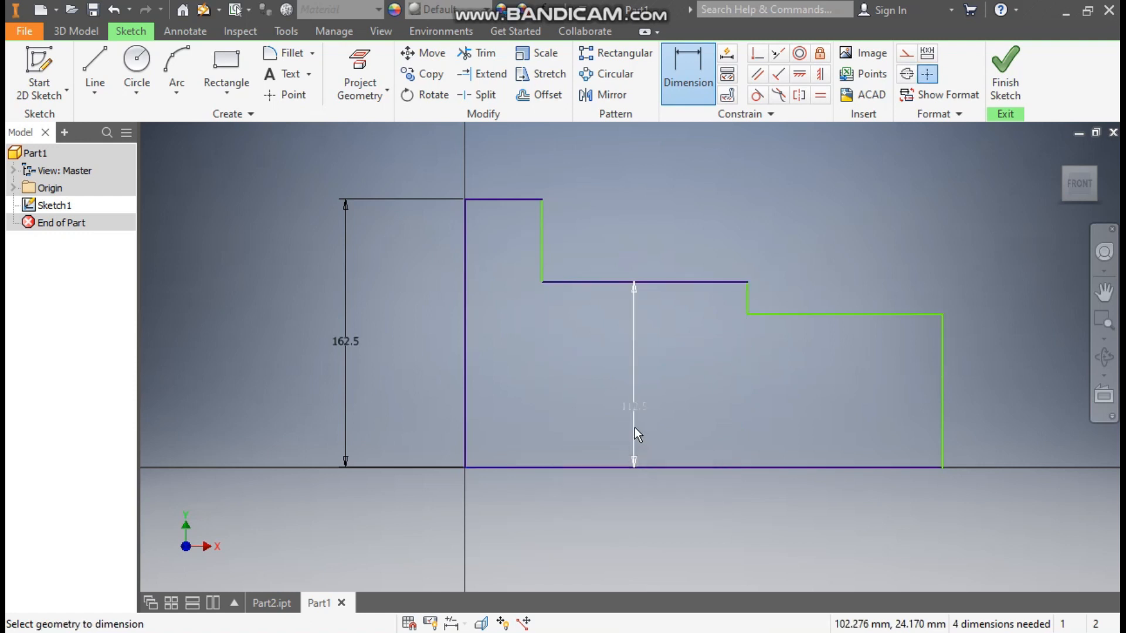
Dimension the vertical edge at the profile's far end and set its height to 102.5 mm.
left_click(943, 386)
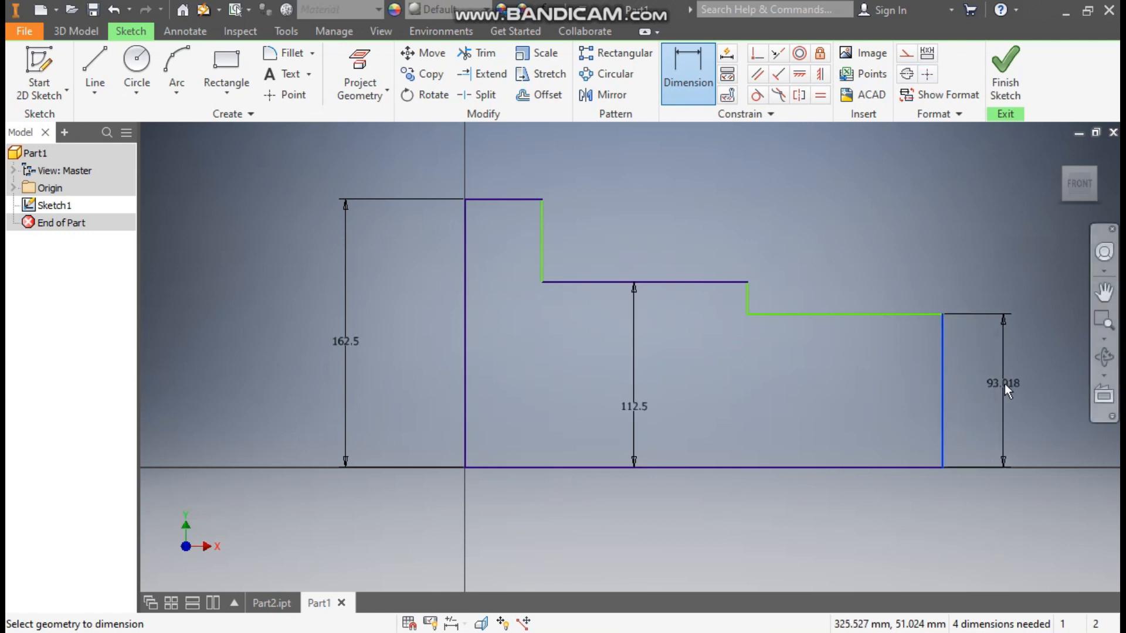
left_click(1004, 383)
type("102.5")
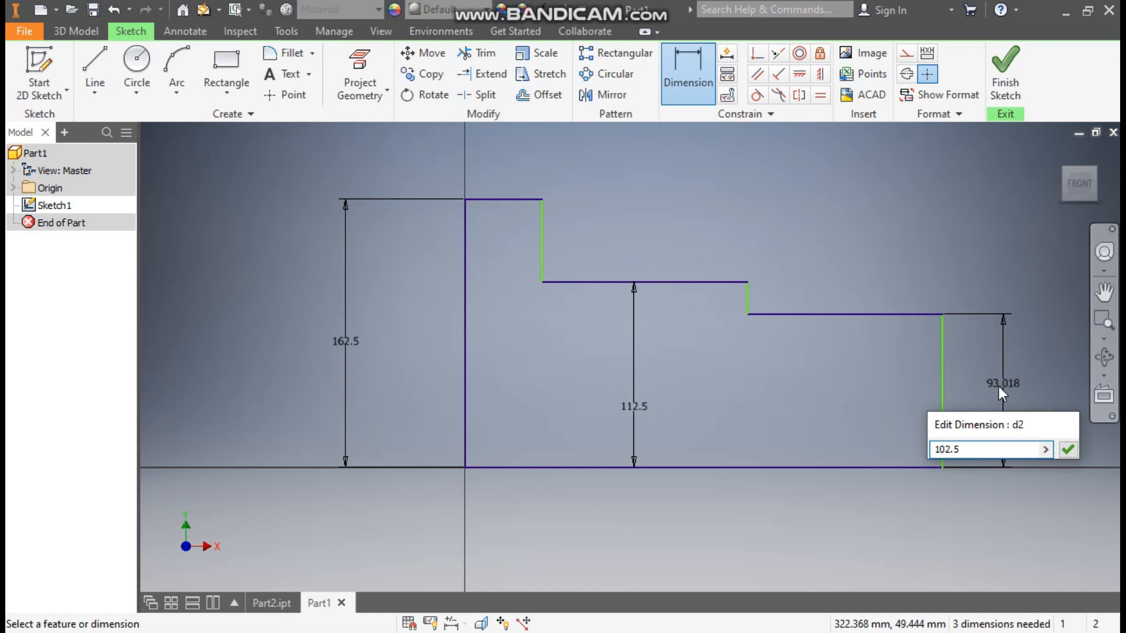
key("Return")
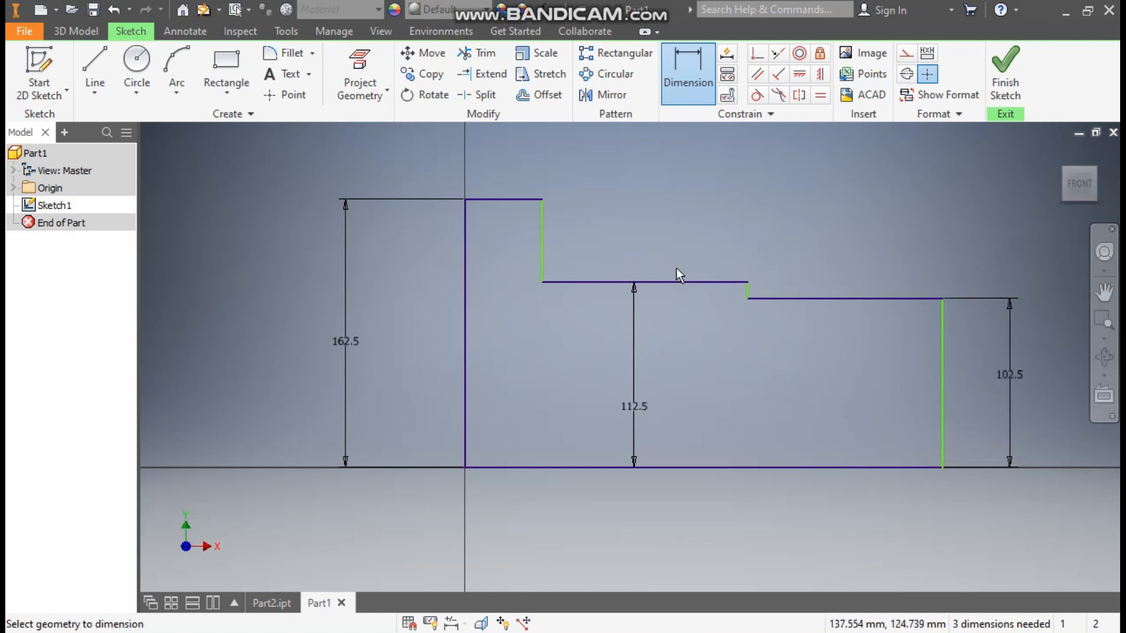
Dimension the upper horizontal edges, setting the flange width to 24 mm and the middle step's length to 90 mm.
left_click(492, 200)
left_click(509, 167)
type("24")
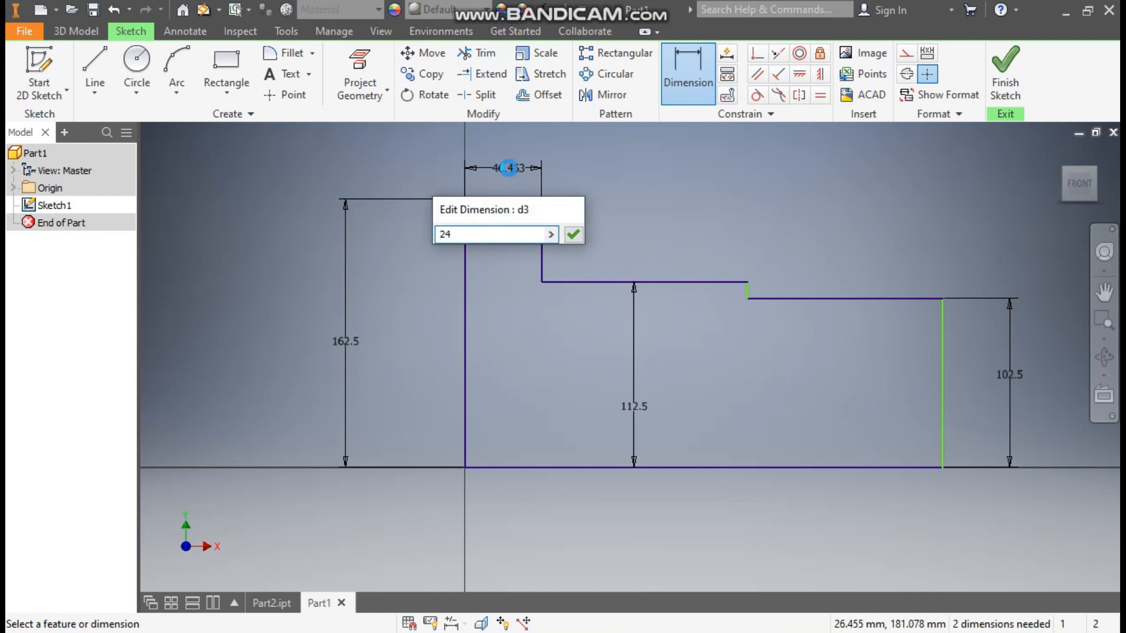
key("Return")
left_click(603, 283)
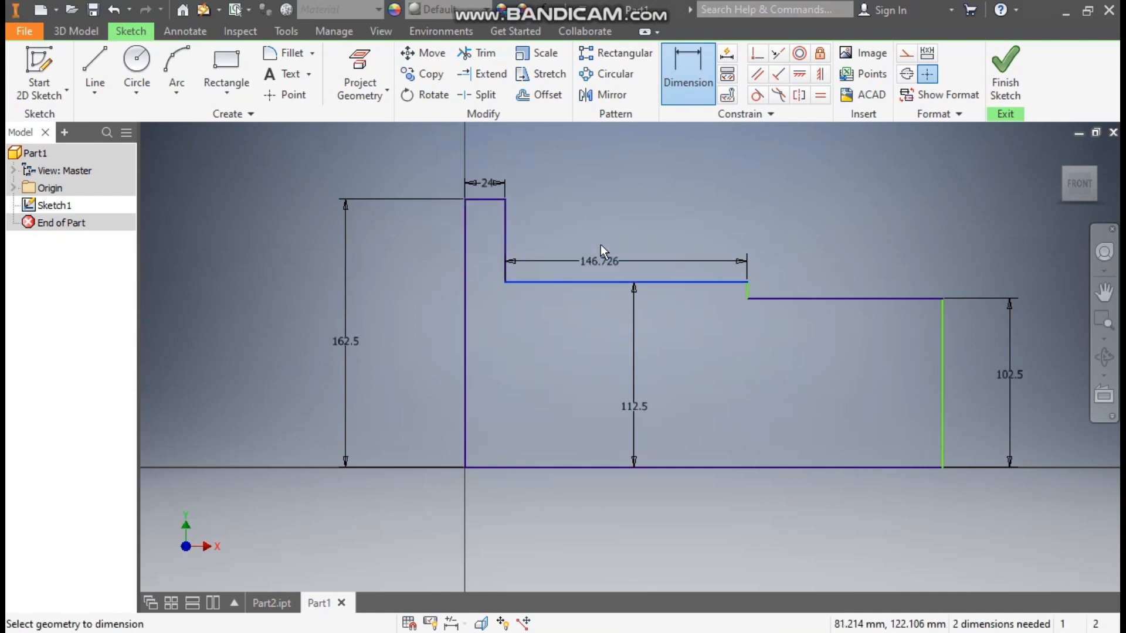
left_click(599, 239)
type("90")
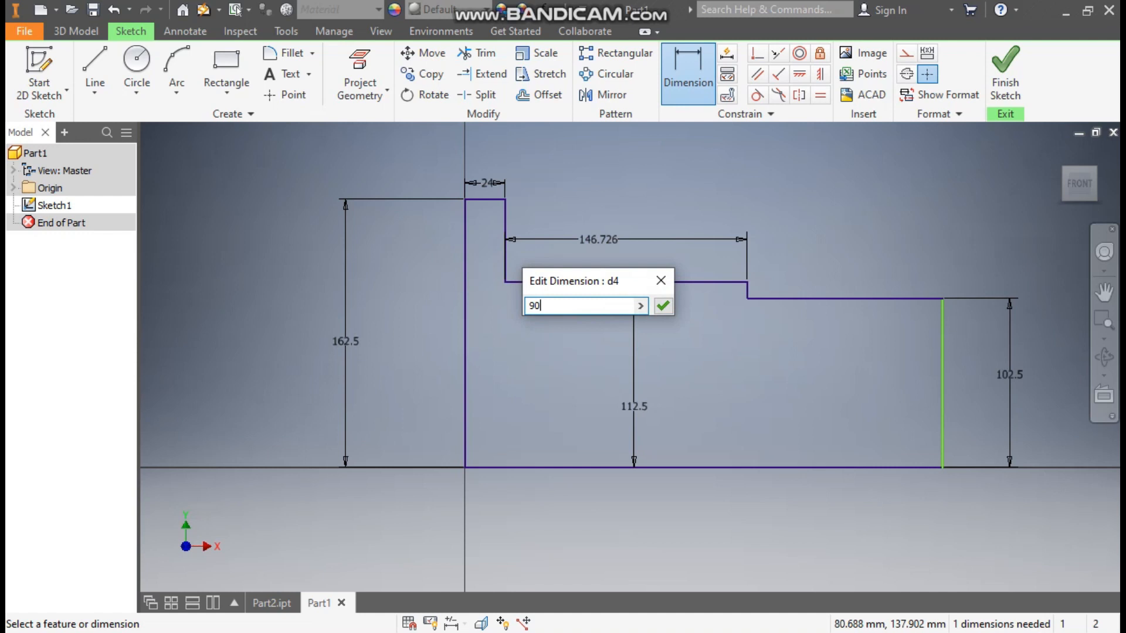
key("Return")
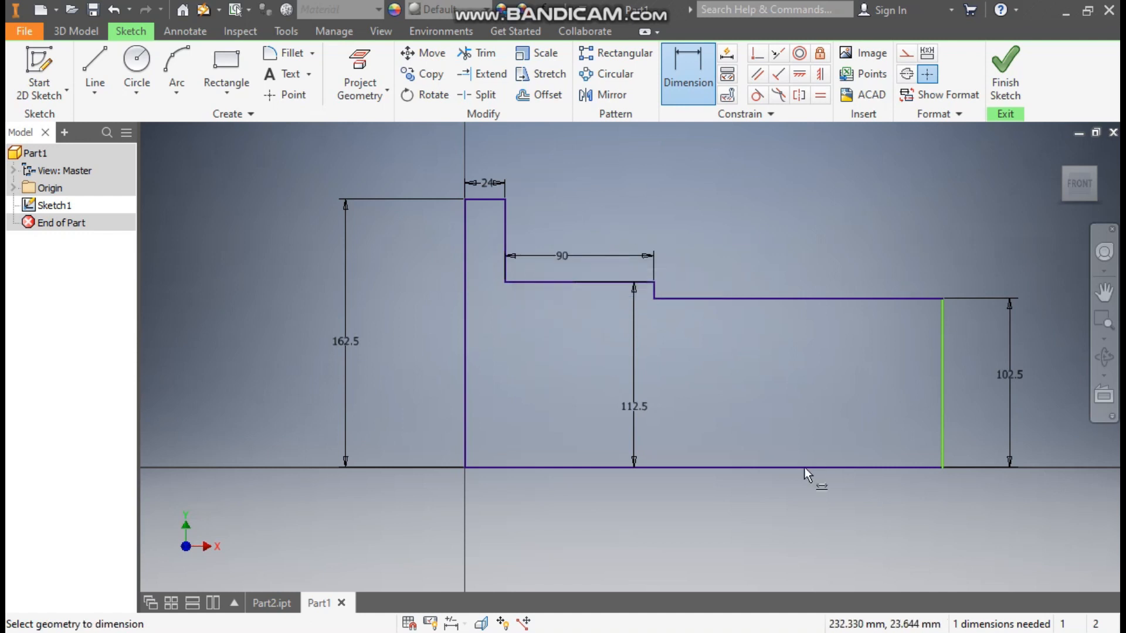
Dimension the profile's base line, set its overall length to 174 mm, and finish the sketch.
left_click(748, 468)
left_click(758, 538)
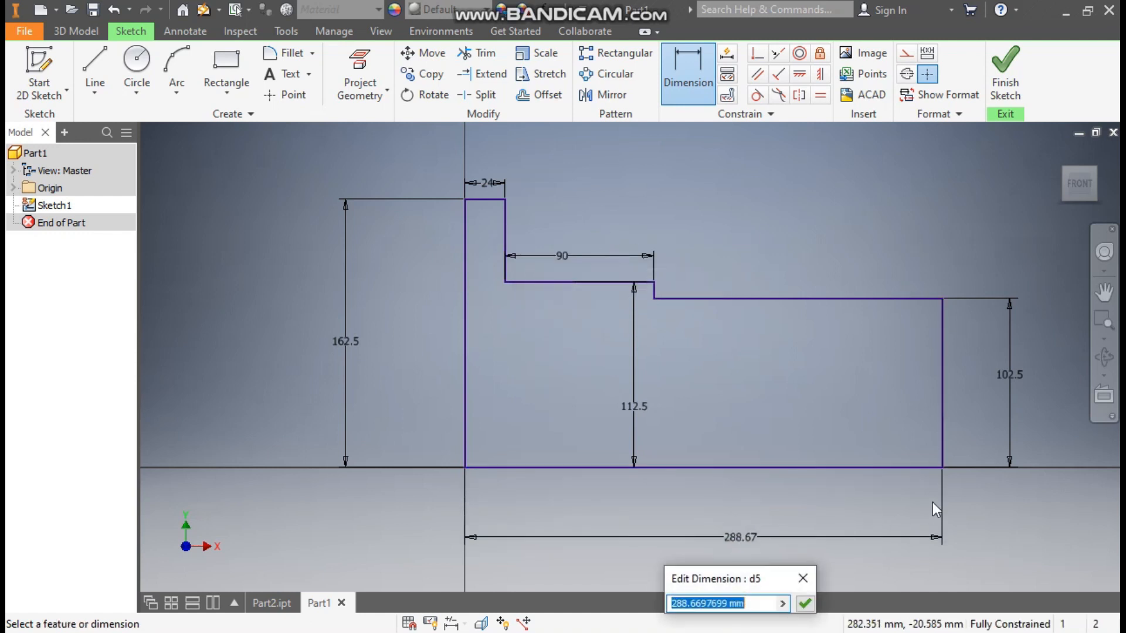
type("174")
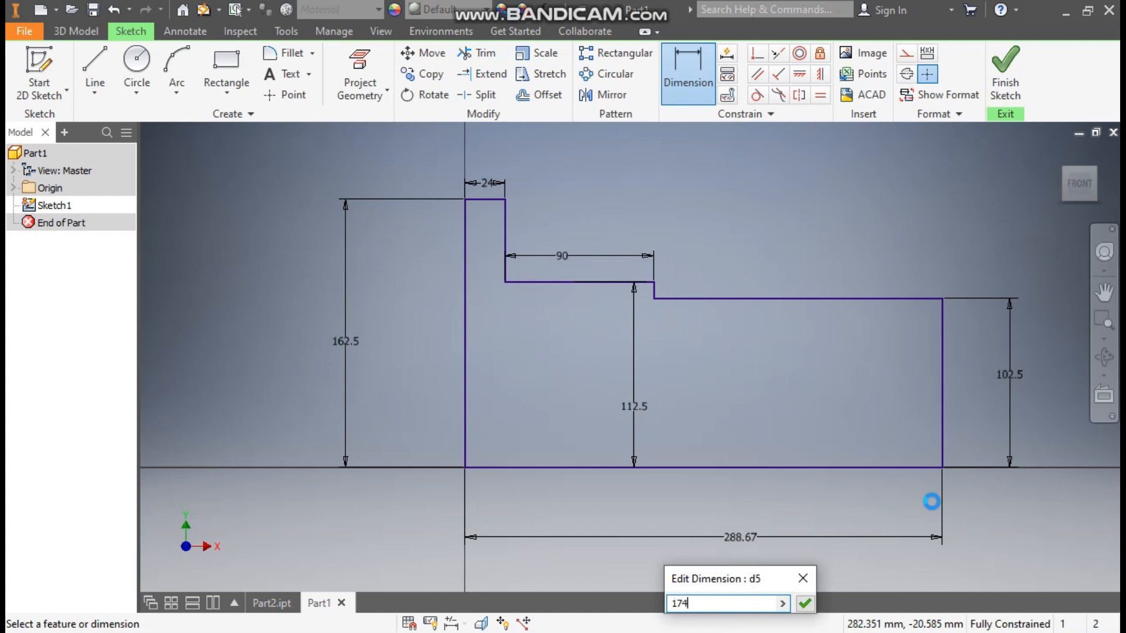
key("Return")
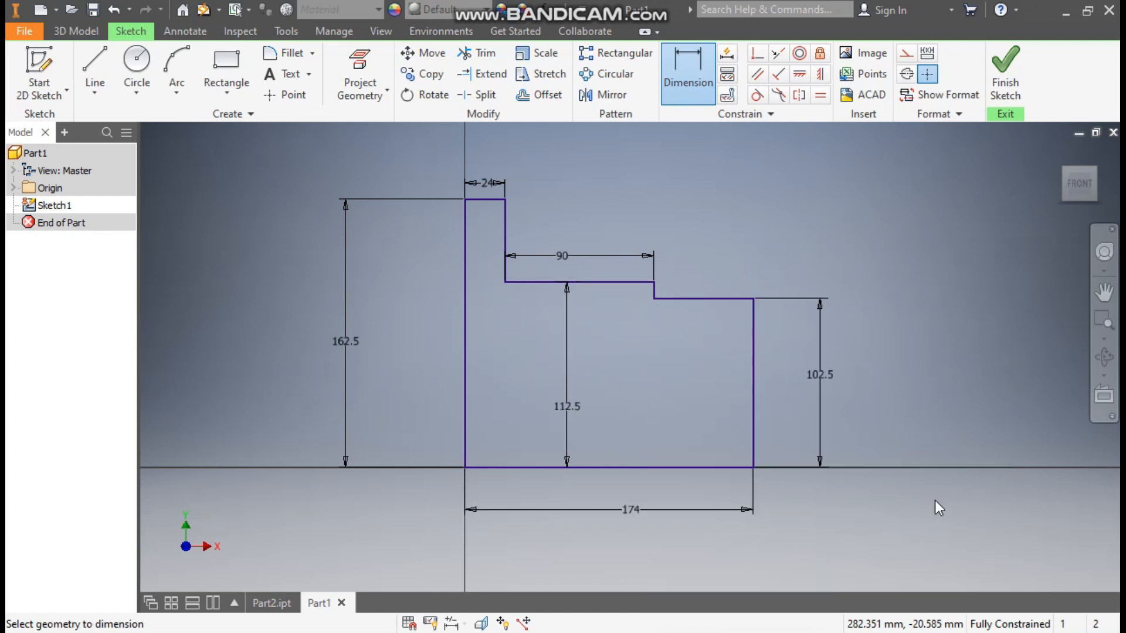
left_click(1005, 82)
Revolve the stepped profile a full turn around its 174 mm base line to create the solid hub body.
scroll(571, 337, "down", 10)
middle_click_drag(705, 252, 659, 322)
scroll(658, 321, "down", 1)
left_click(135, 65)
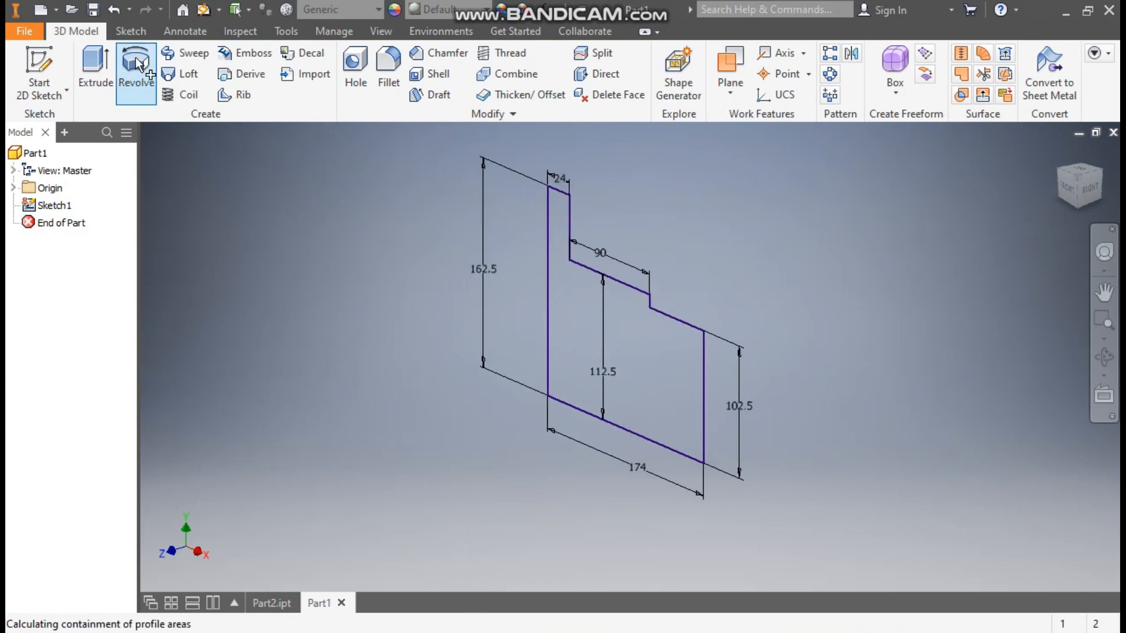
left_click(607, 424)
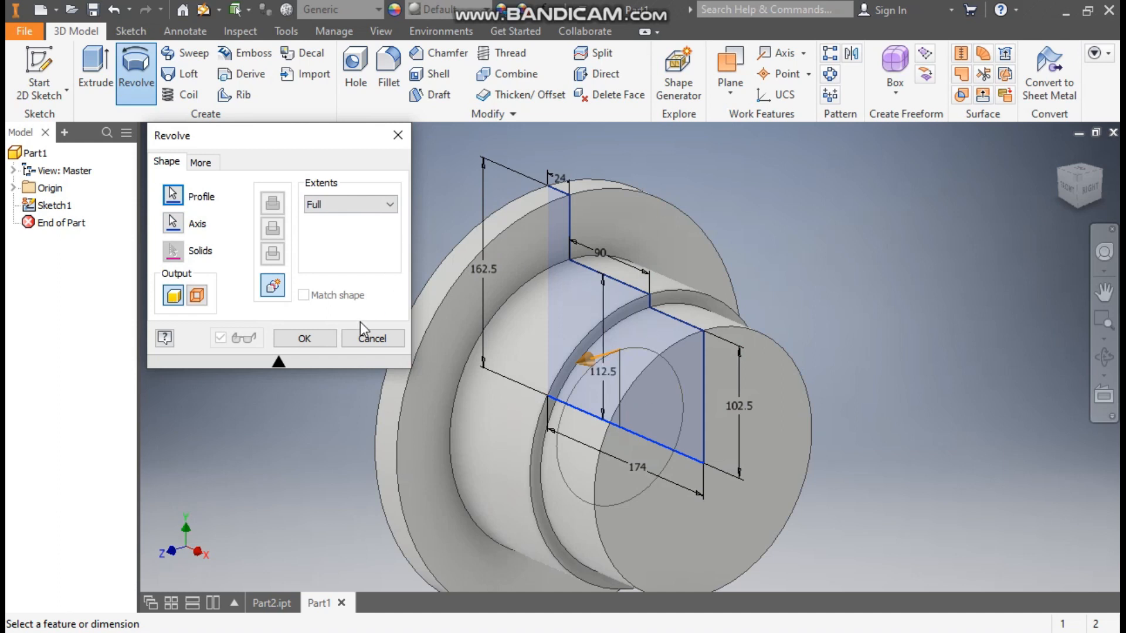
left_click(304, 338)
middle_click_drag(851, 195, 800, 192)
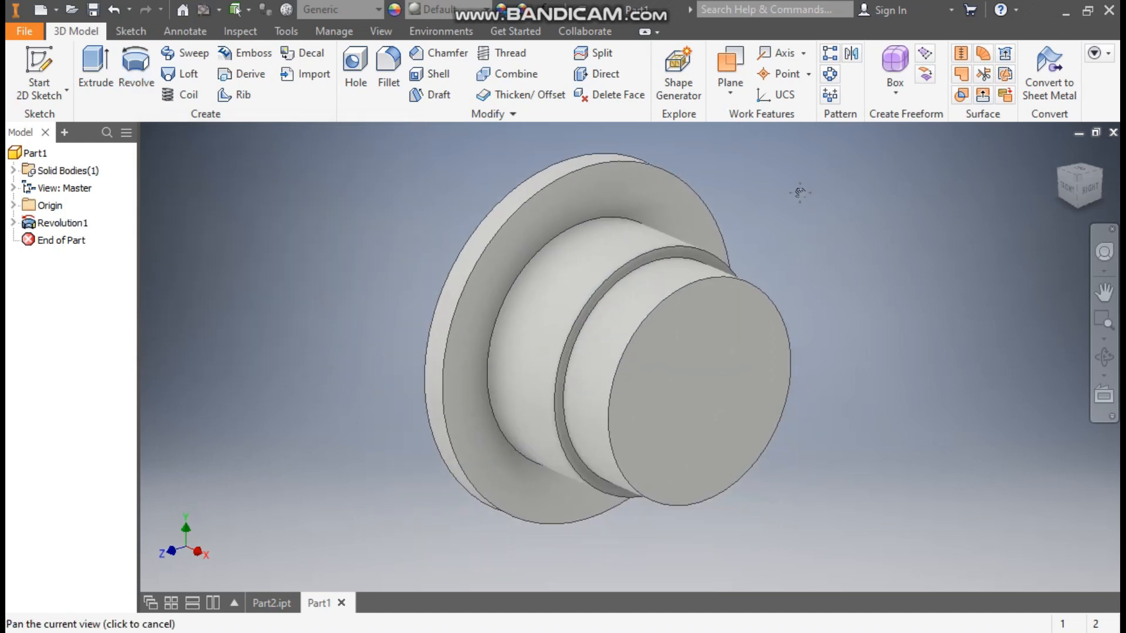
Look at the finished Part2 model for reference, return to Part1 and set its visual style to Wireframe.
left_click(258, 598)
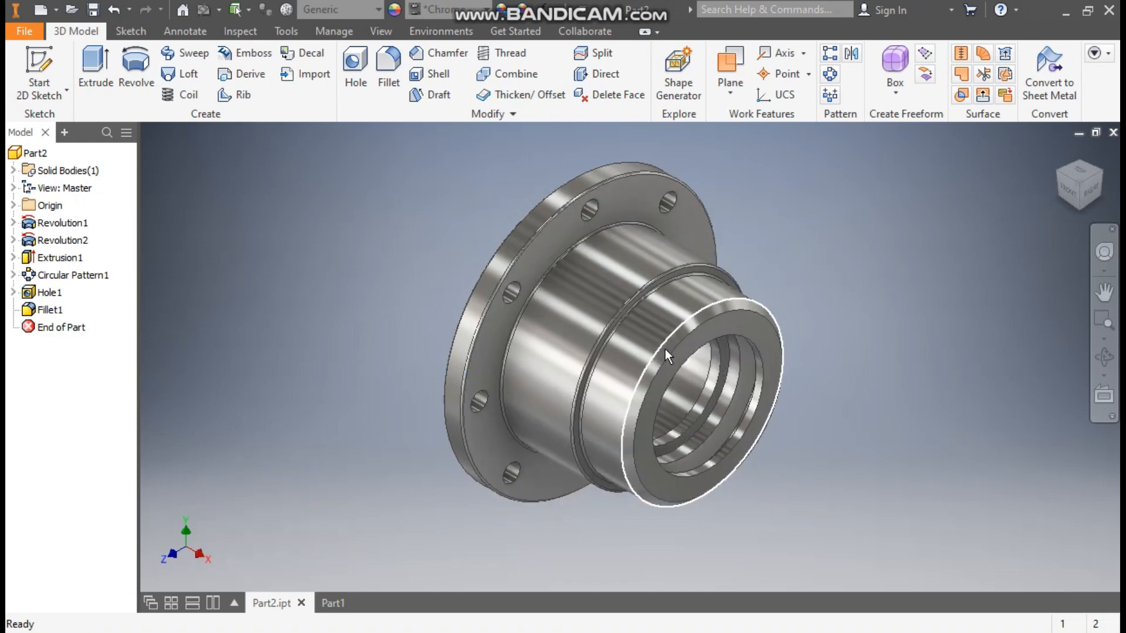
left_click(329, 603)
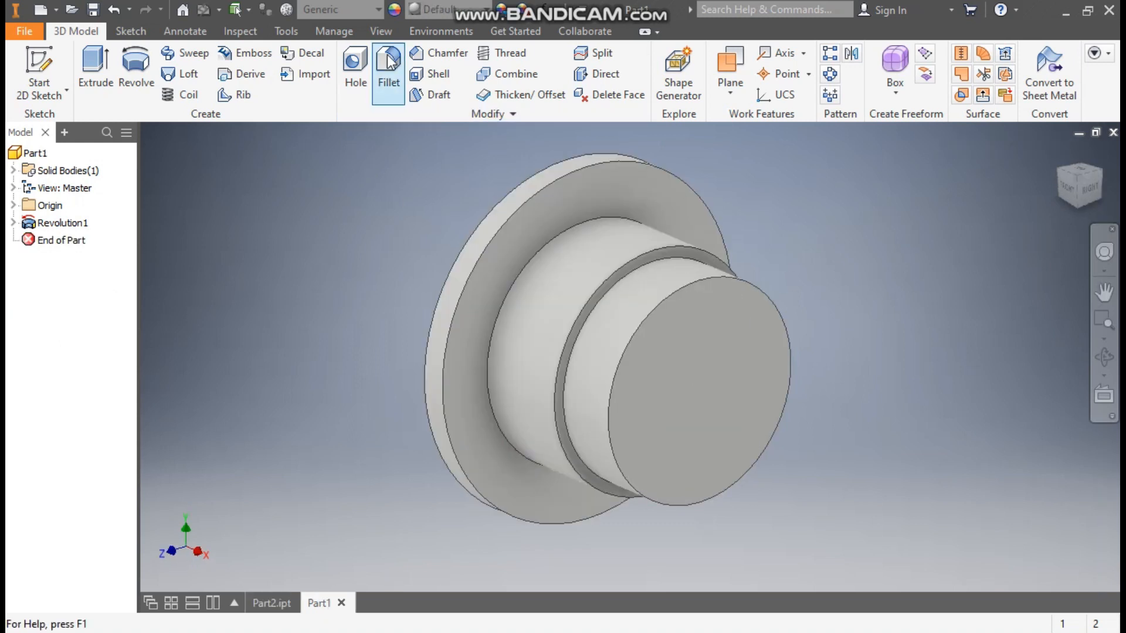
left_click(385, 33)
left_click(216, 94)
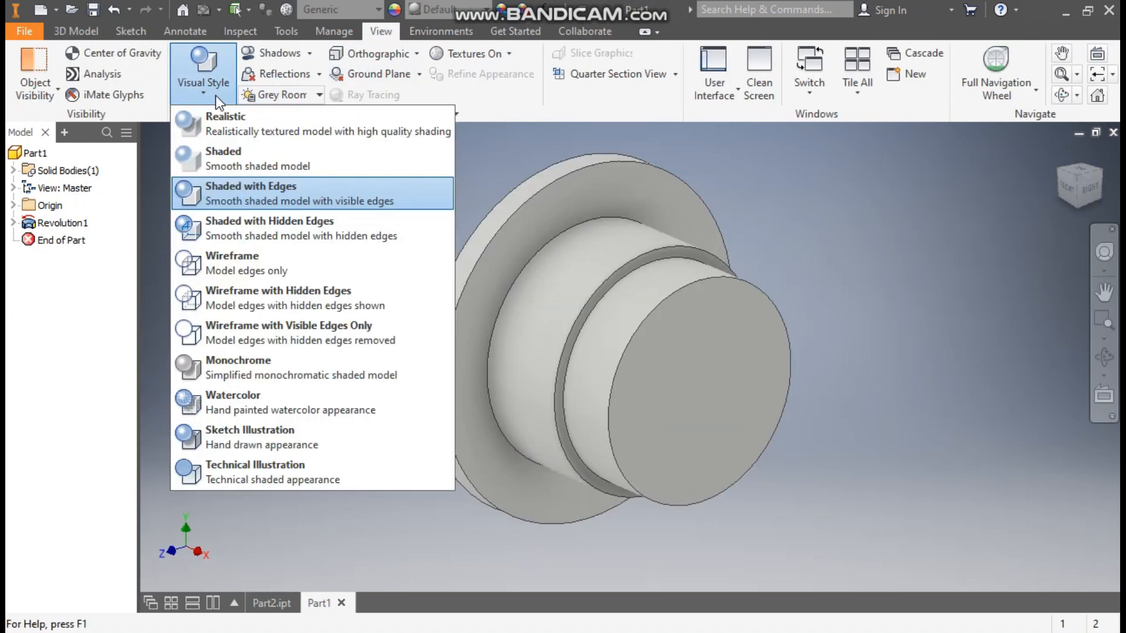
left_click(234, 256)
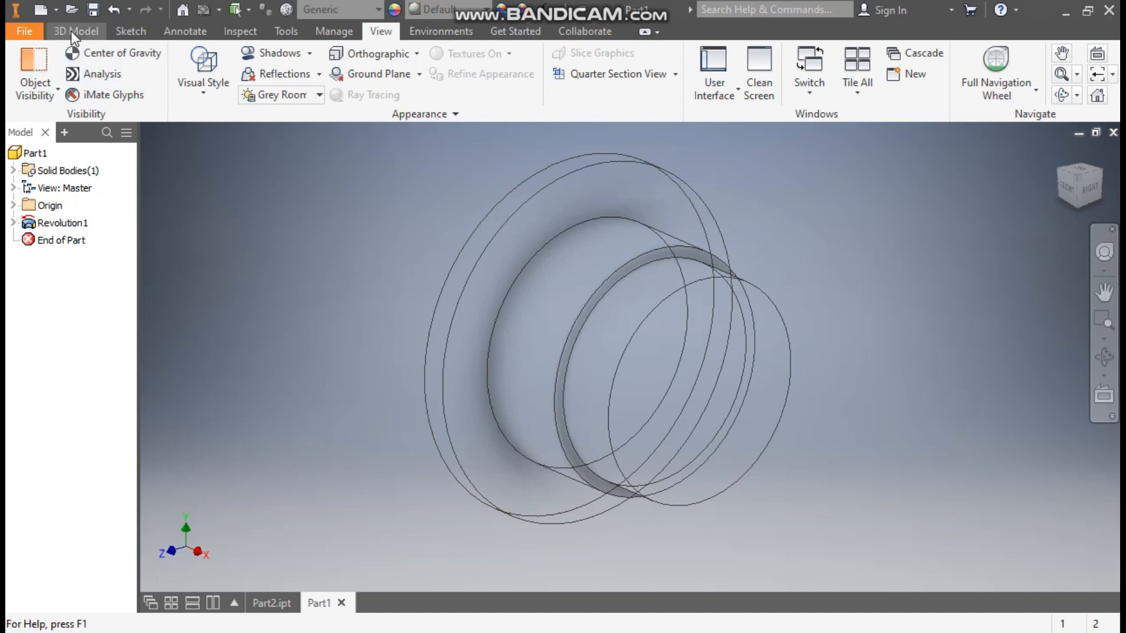
Start a new 2D sketch on the XY Plane from the part's Origin folder.
left_click(87, 30)
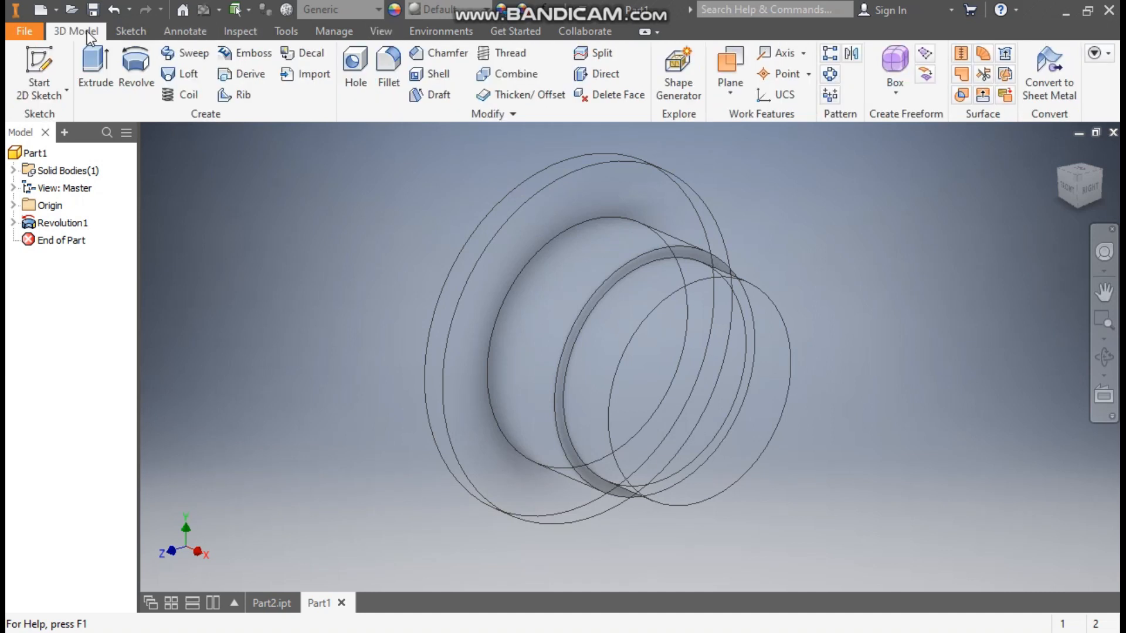
left_click(40, 58)
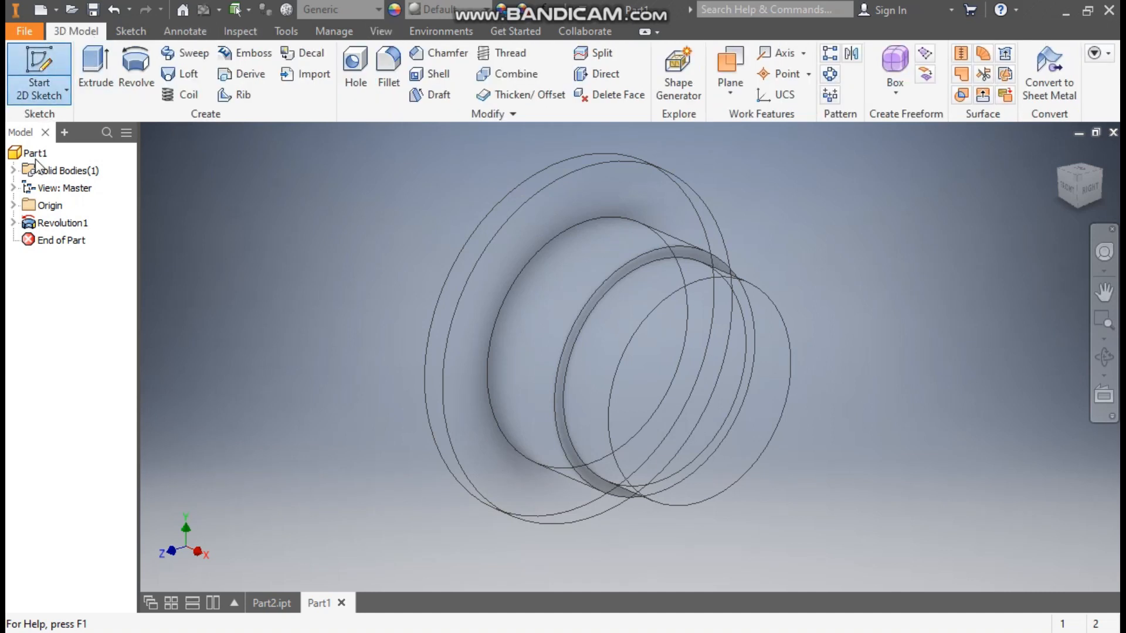
left_click(13, 205)
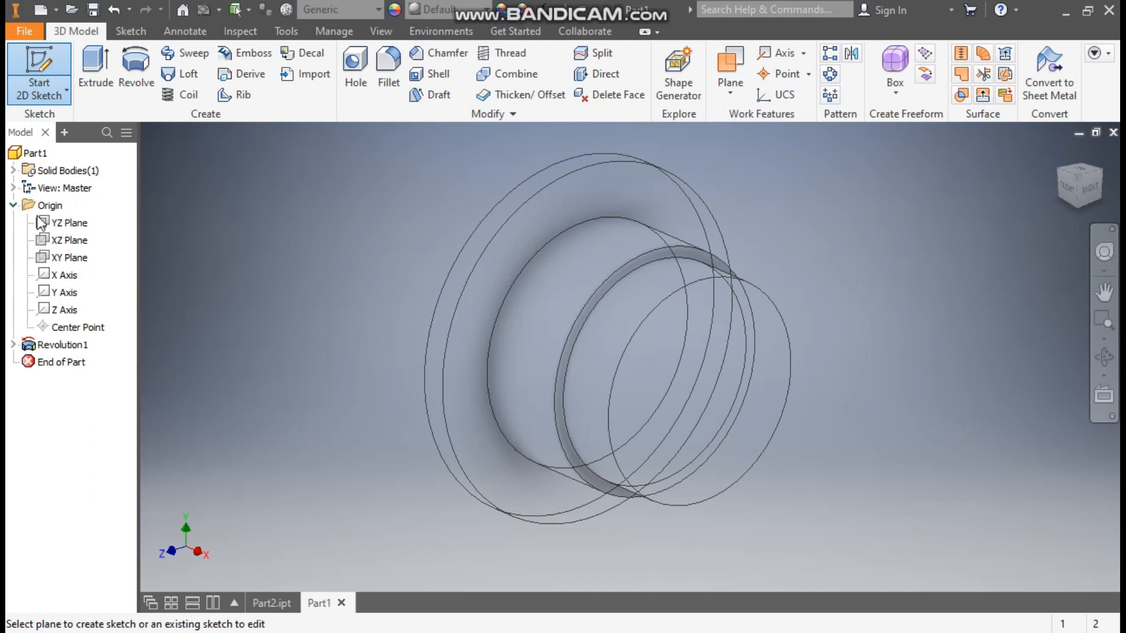
left_click(70, 258)
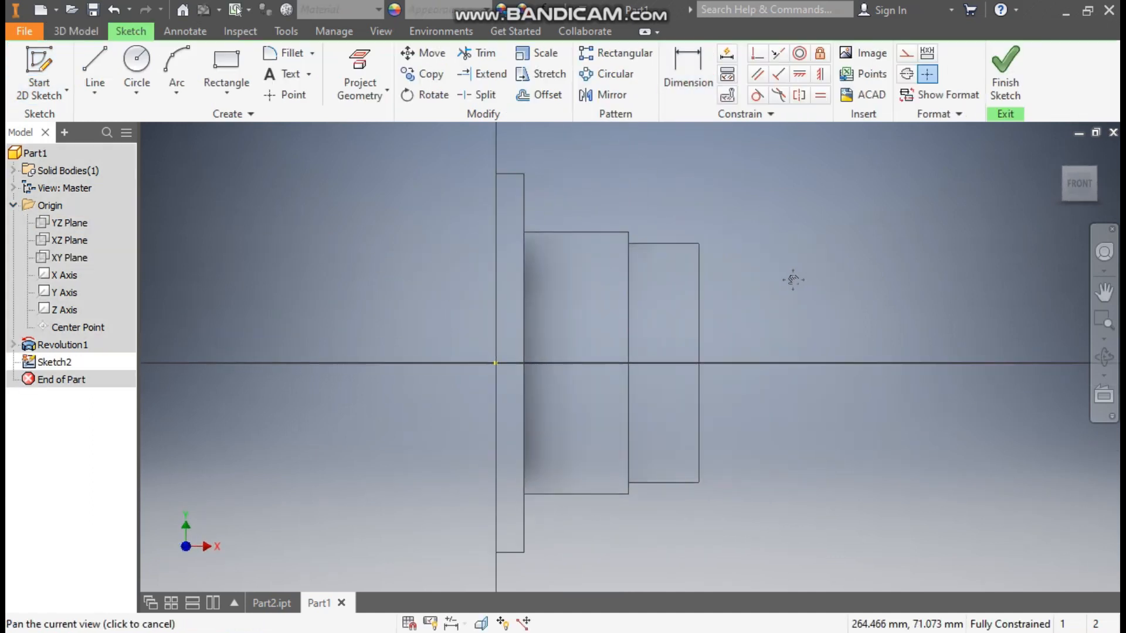
Sketch connected lines from the origin up about 75 mm, stepping across and down to about 128 mm along and 23 mm above the axis.
left_click(93, 57)
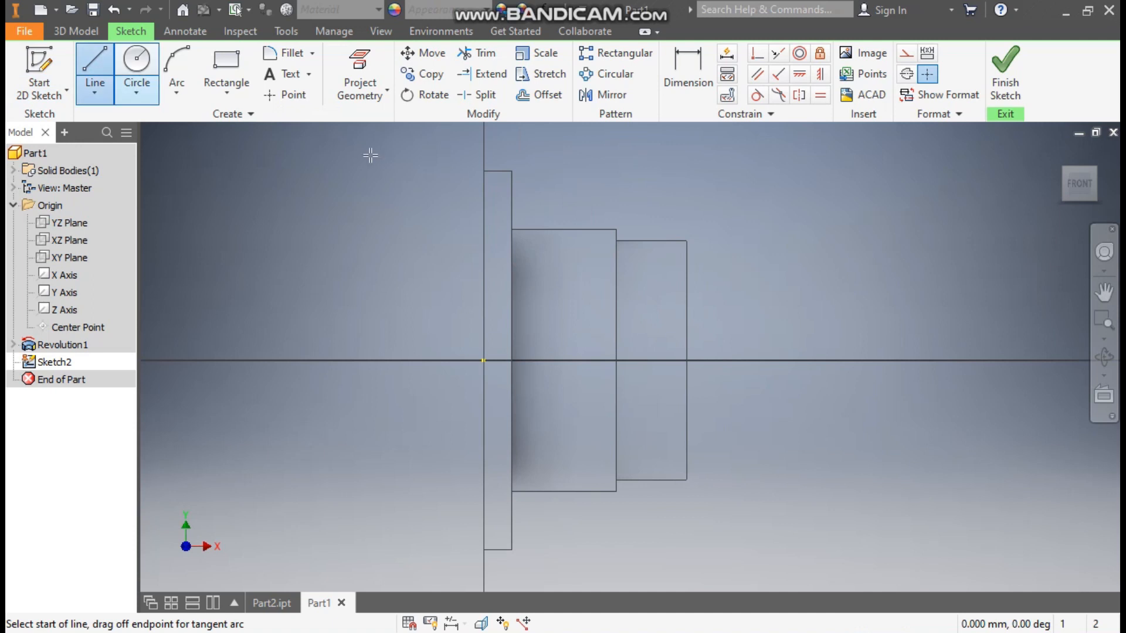
left_click(484, 360)
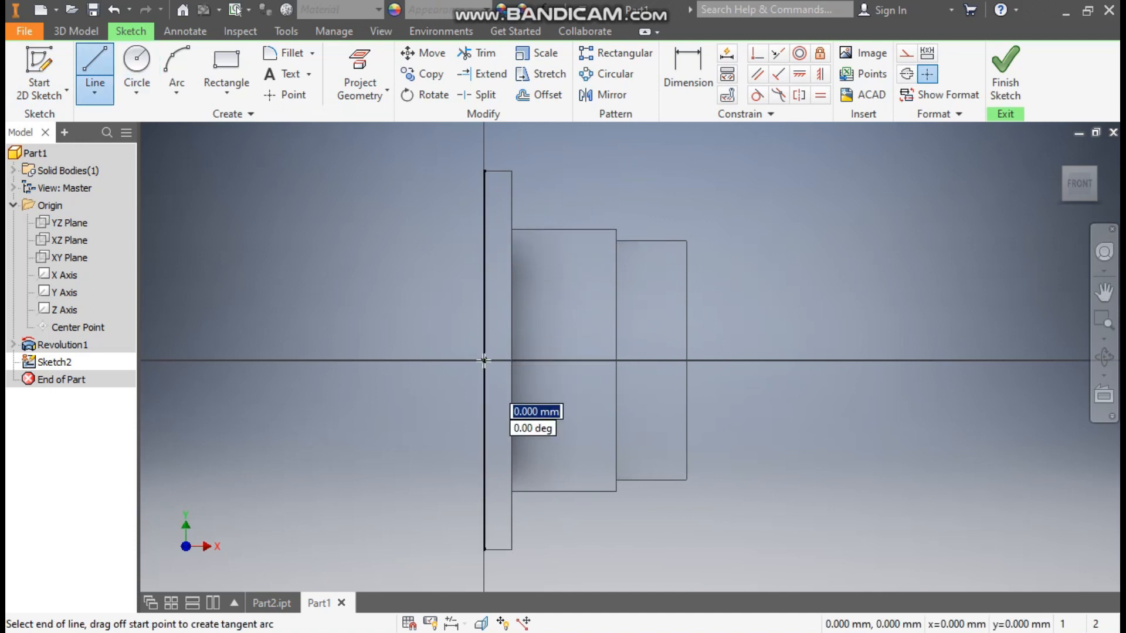
double_click(486, 273)
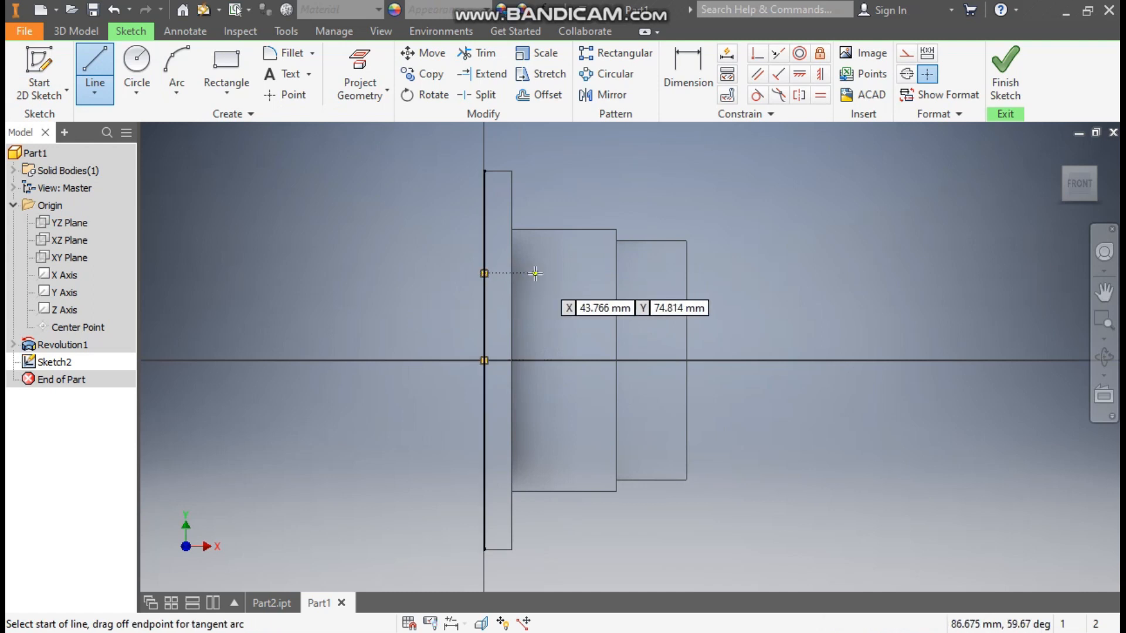
left_click(483, 274)
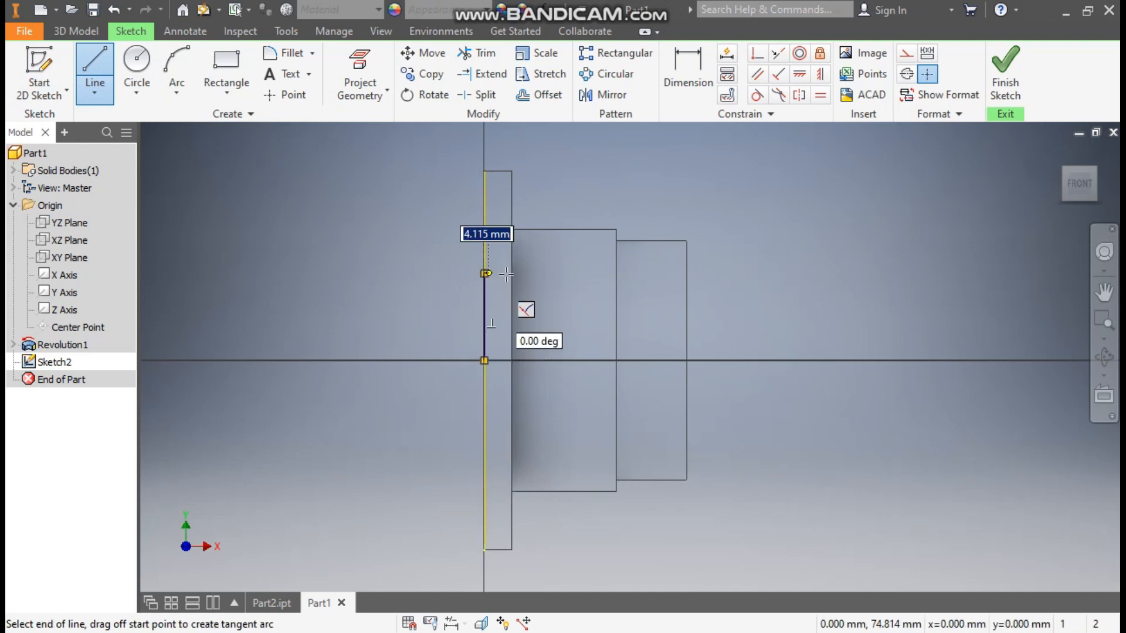
left_click(537, 273)
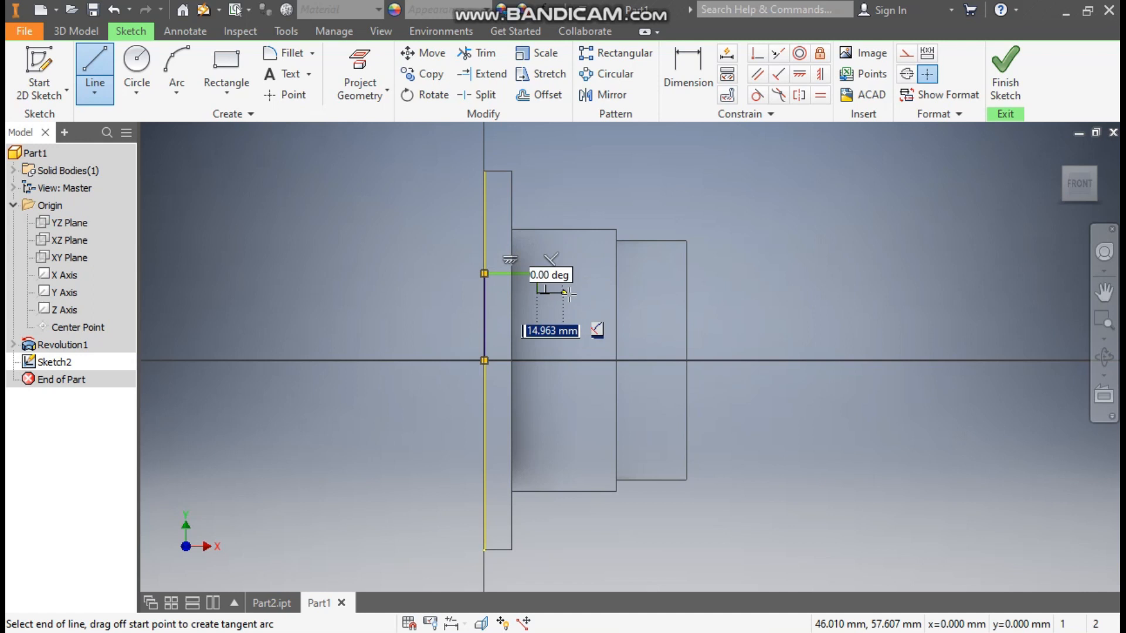
left_click(606, 294)
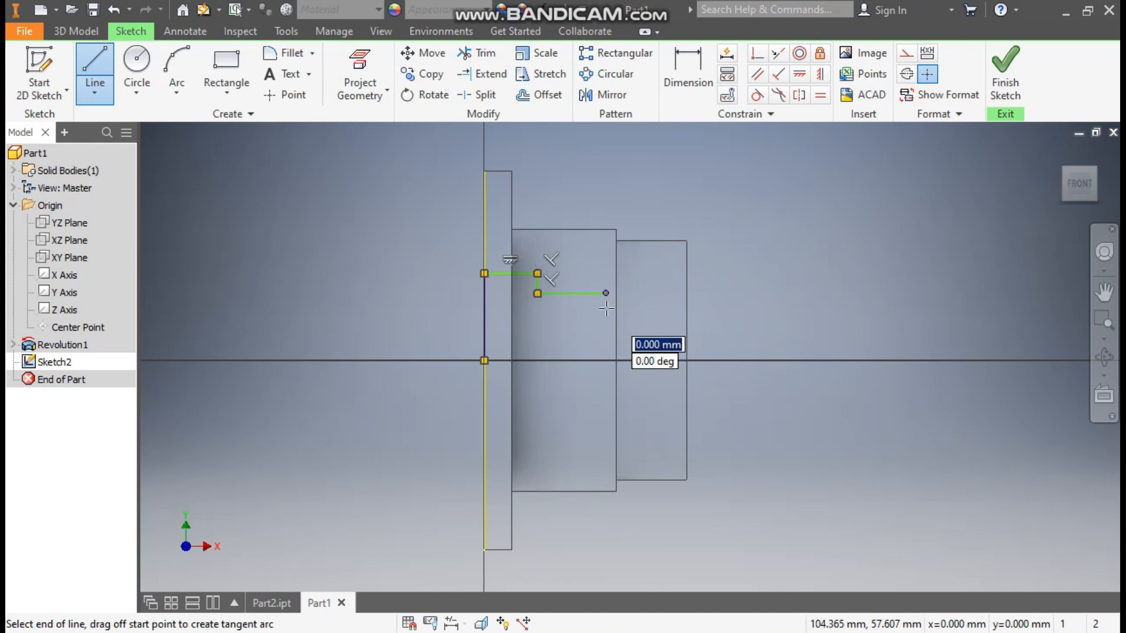
left_click(633, 333)
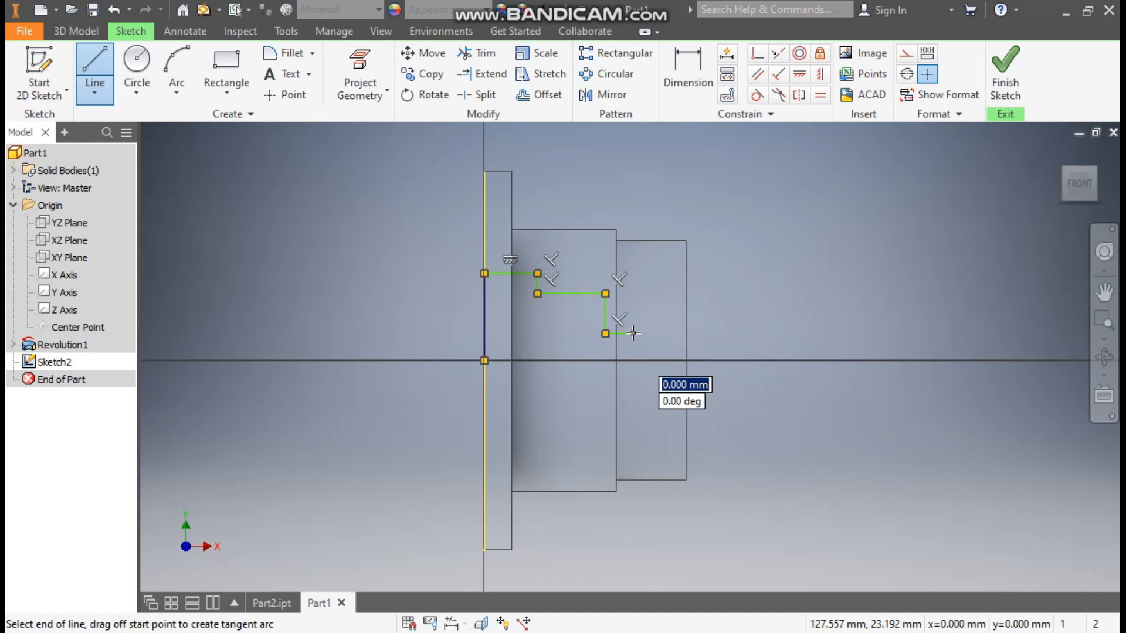
Continue the profile up to about 44 mm, over a trapezoidal groove reaching about 69 mm above the axis, and on to the end face.
scroll(635, 330, "down", 3)
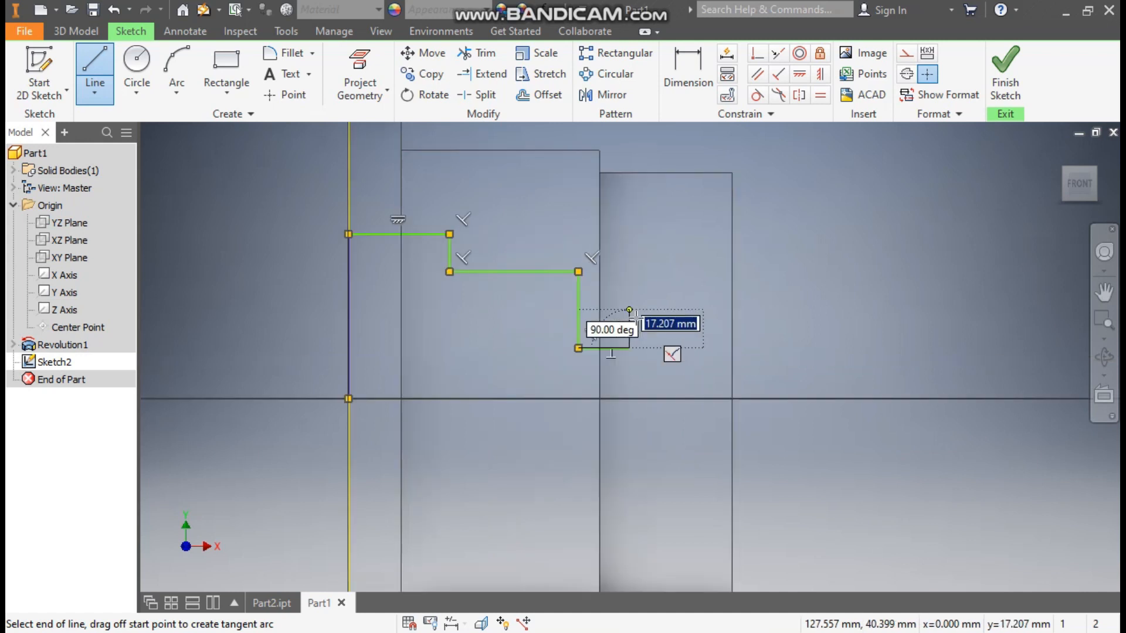
left_click(628, 302)
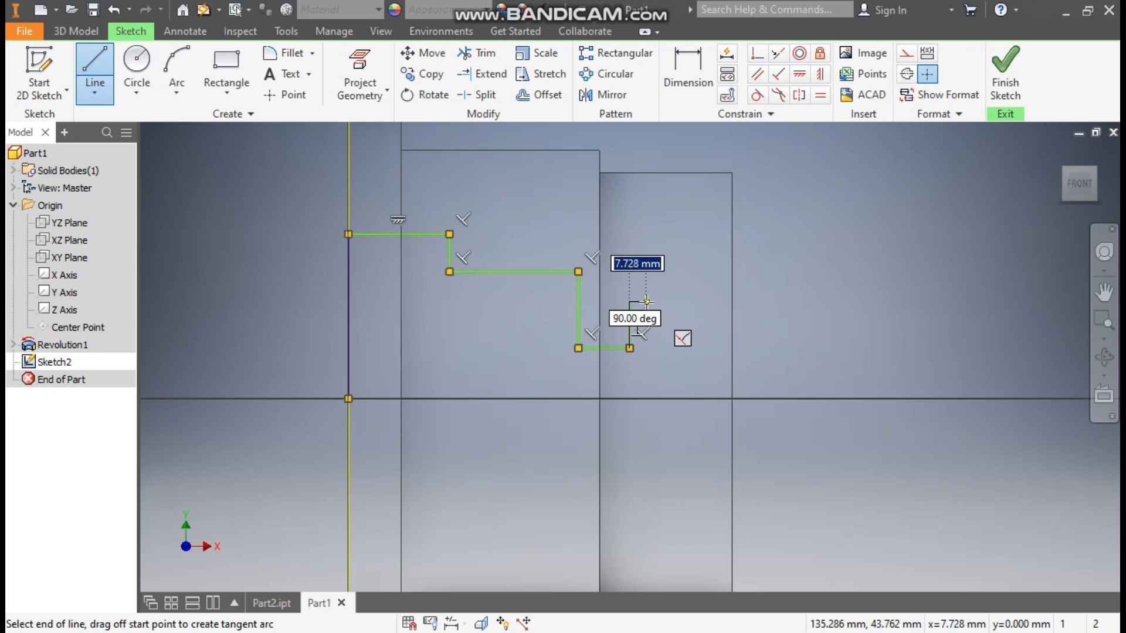
left_click(647, 302)
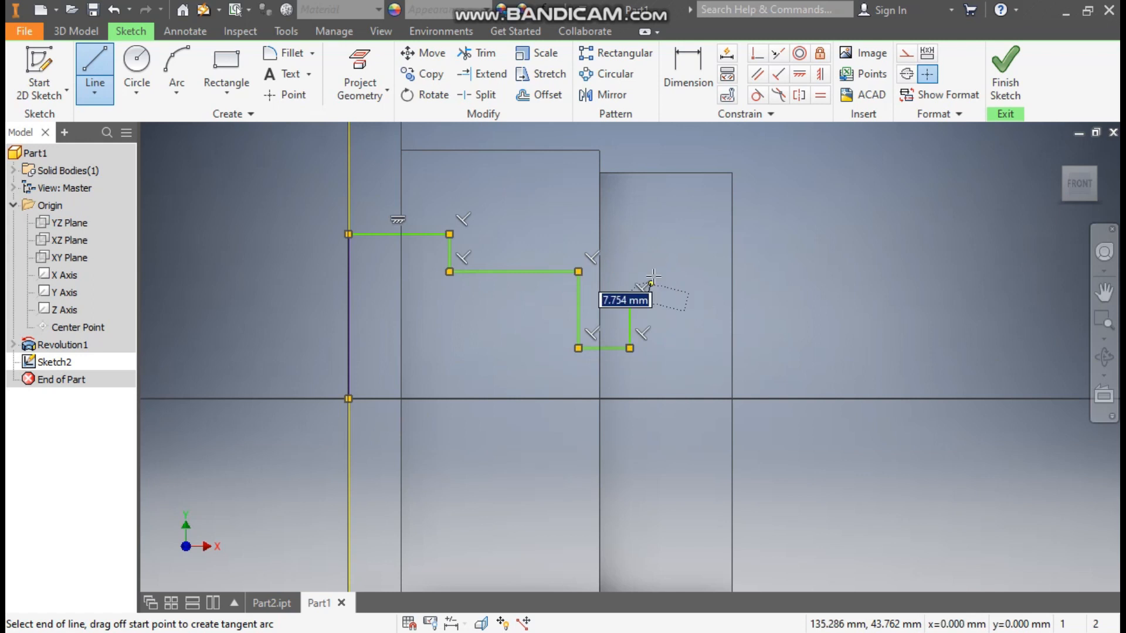
left_click(692, 248)
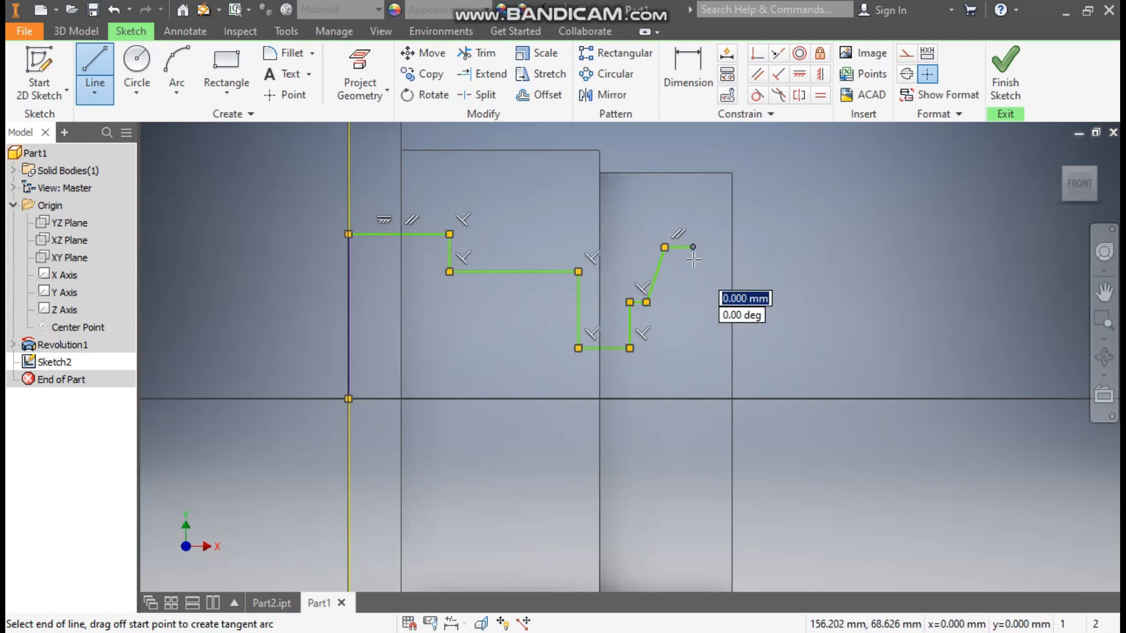
left_click(709, 303)
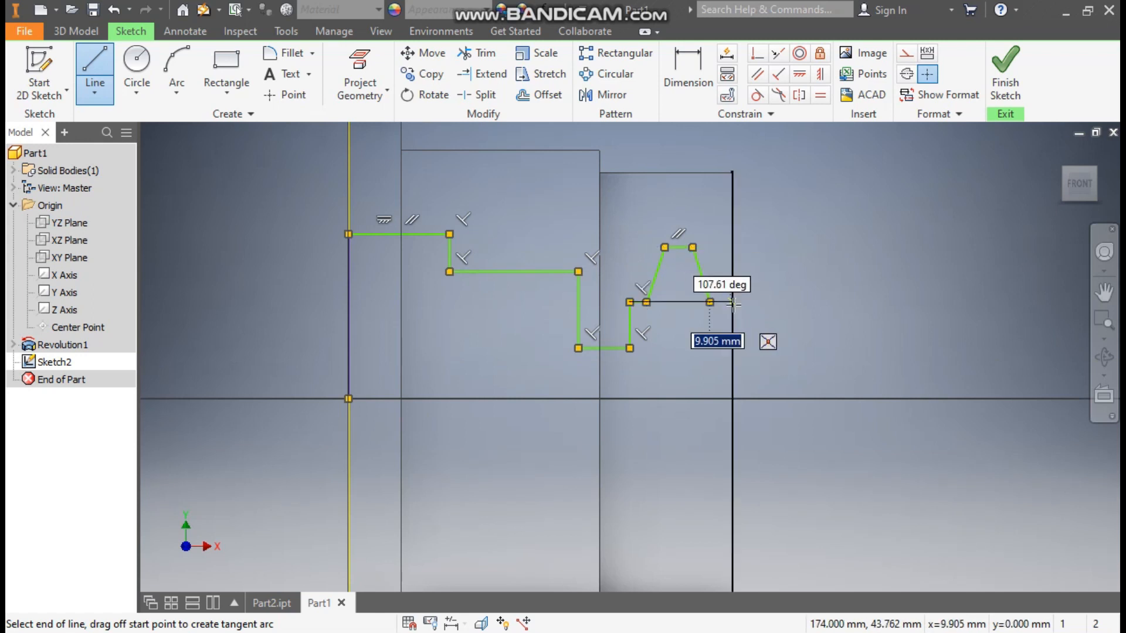
double_click(733, 302)
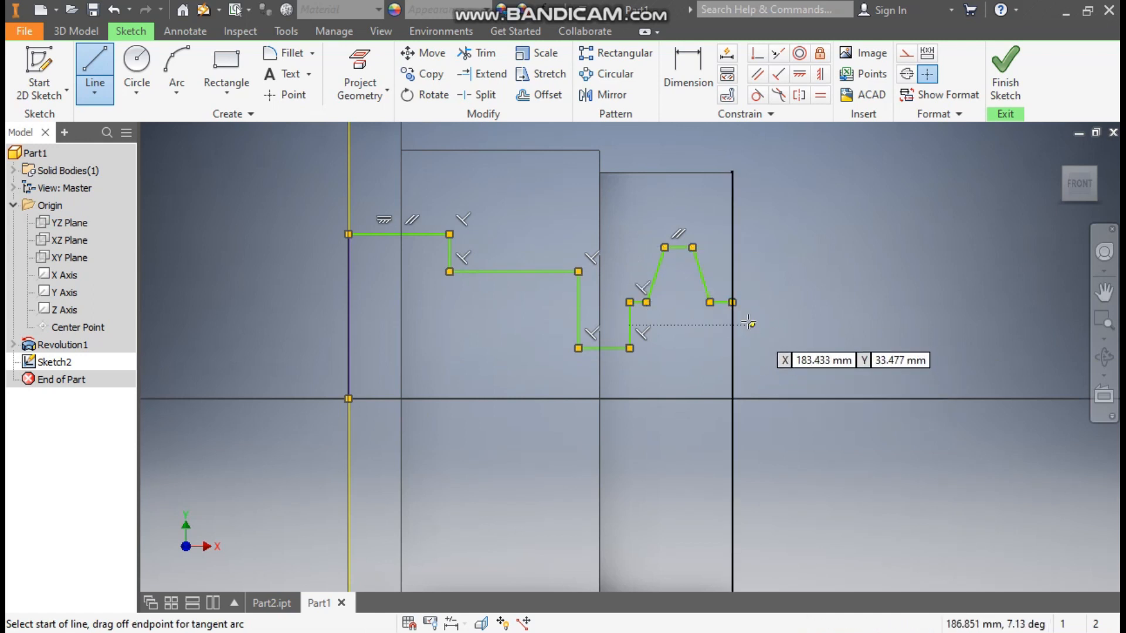
Close the bore profile with a vertical line down the end face to the axis and a base line along the axis from the origin.
left_click(732, 303)
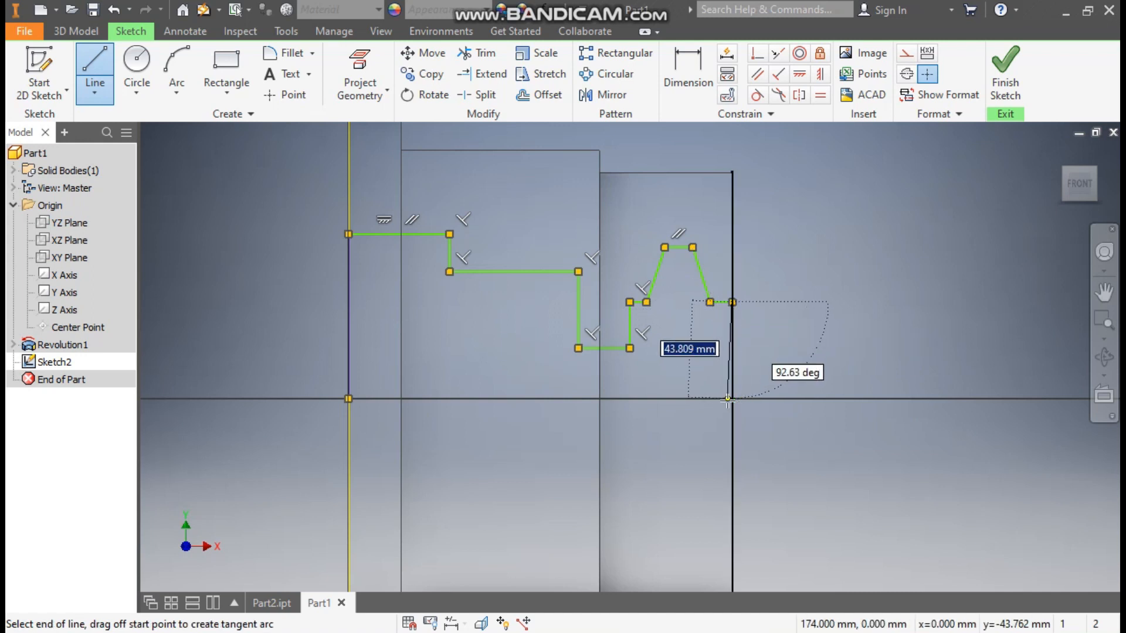
double_click(732, 399)
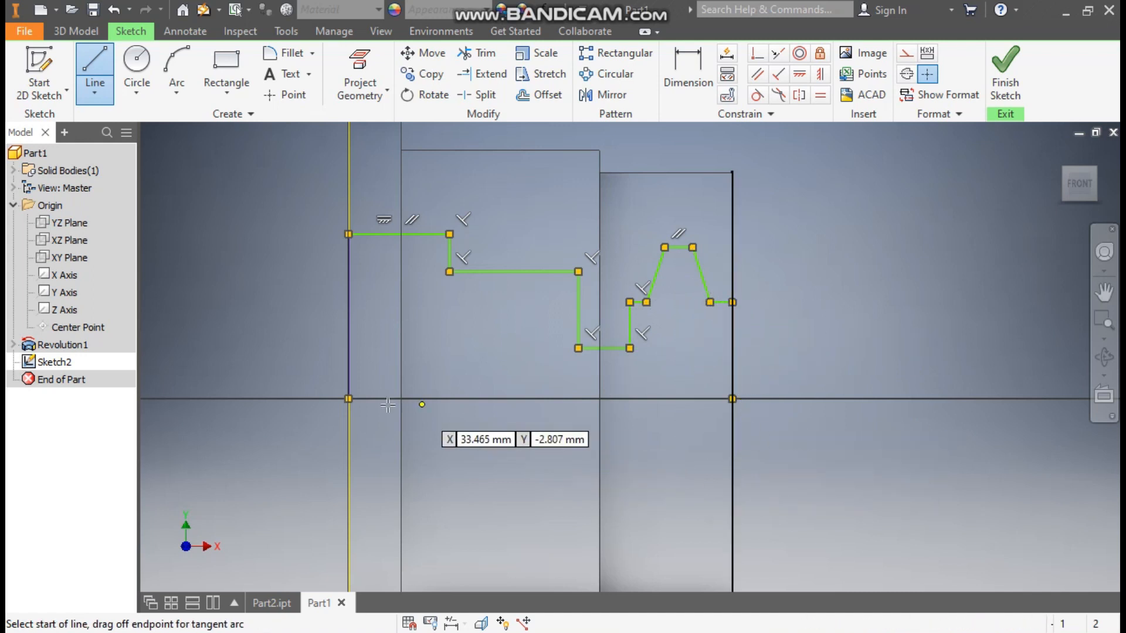
left_click(348, 399)
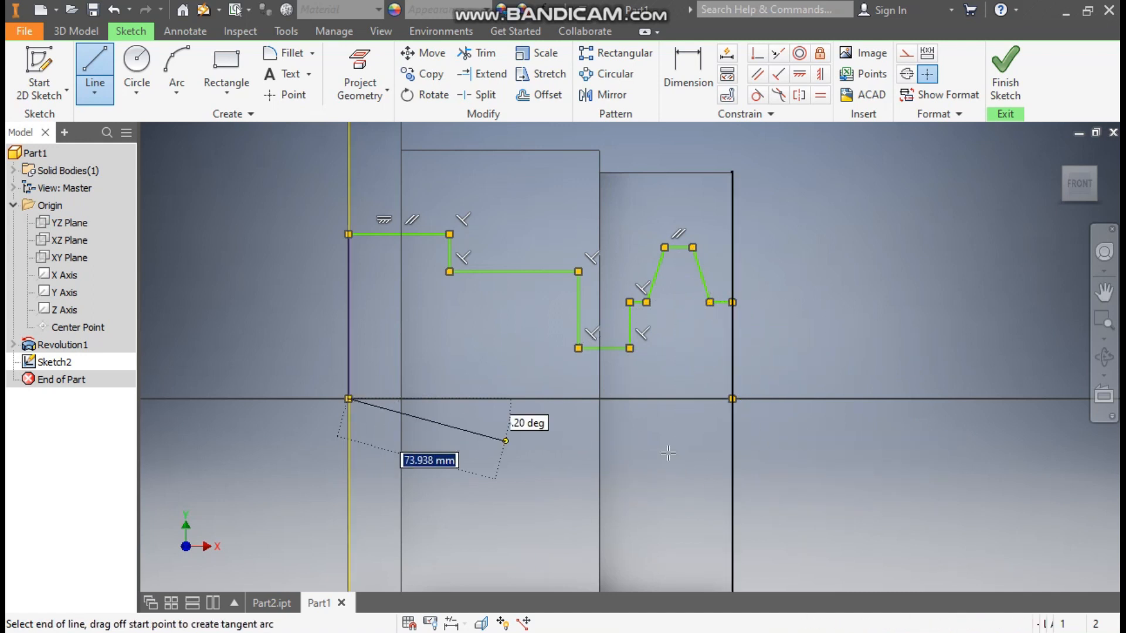
double_click(733, 399)
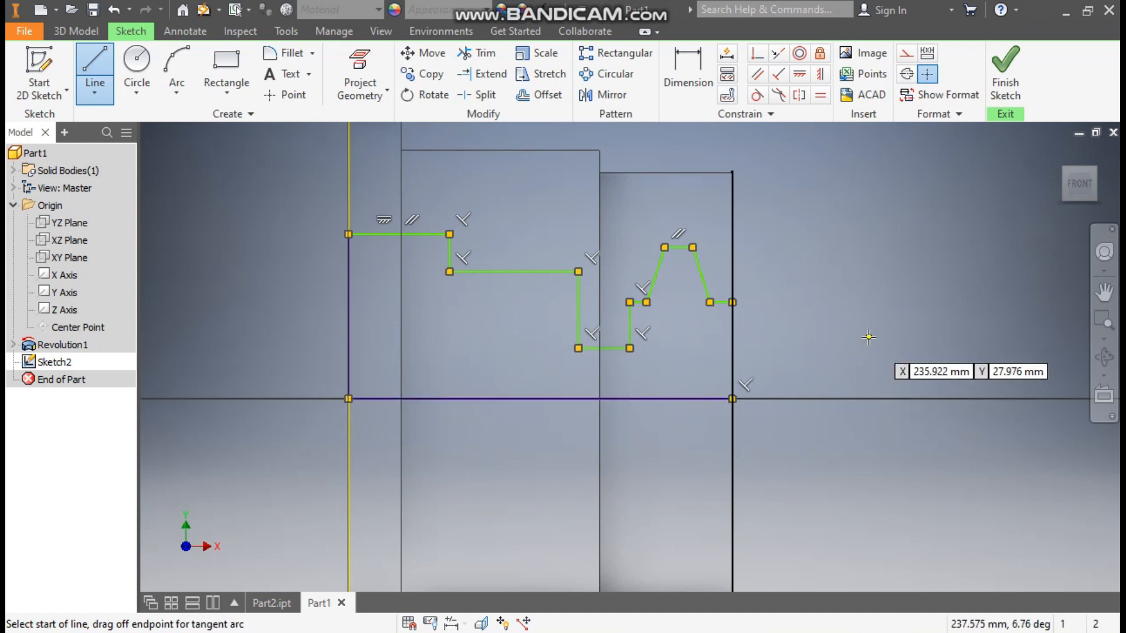
key("Escape")
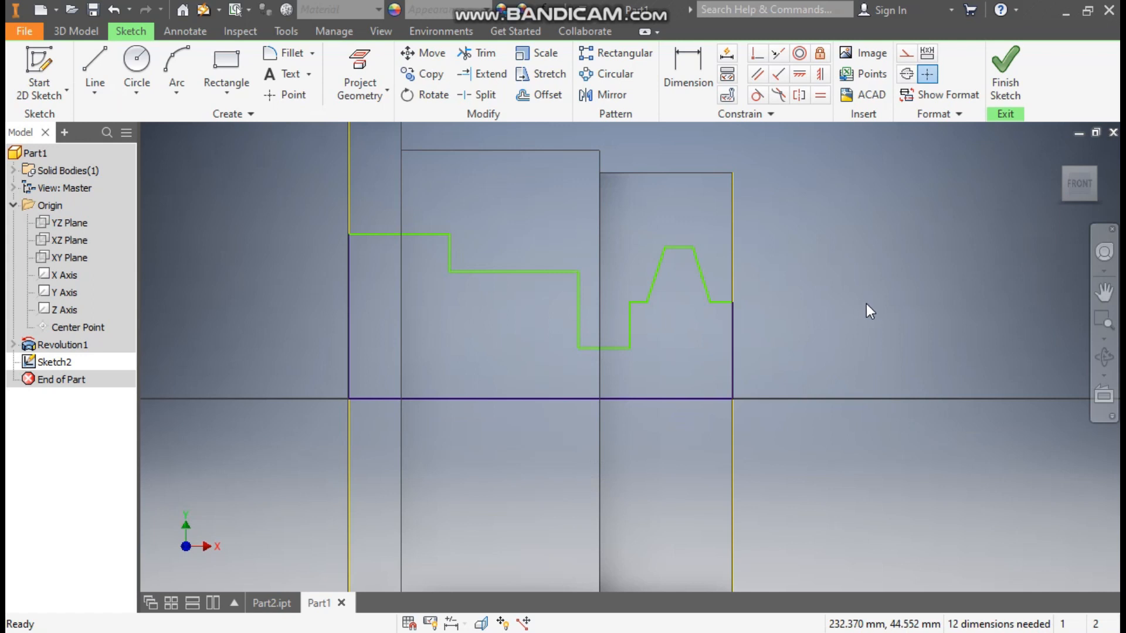
Dimension the height of the bore profile's first horizontal line above the base line and set it to 85 mm.
left_click(683, 76)
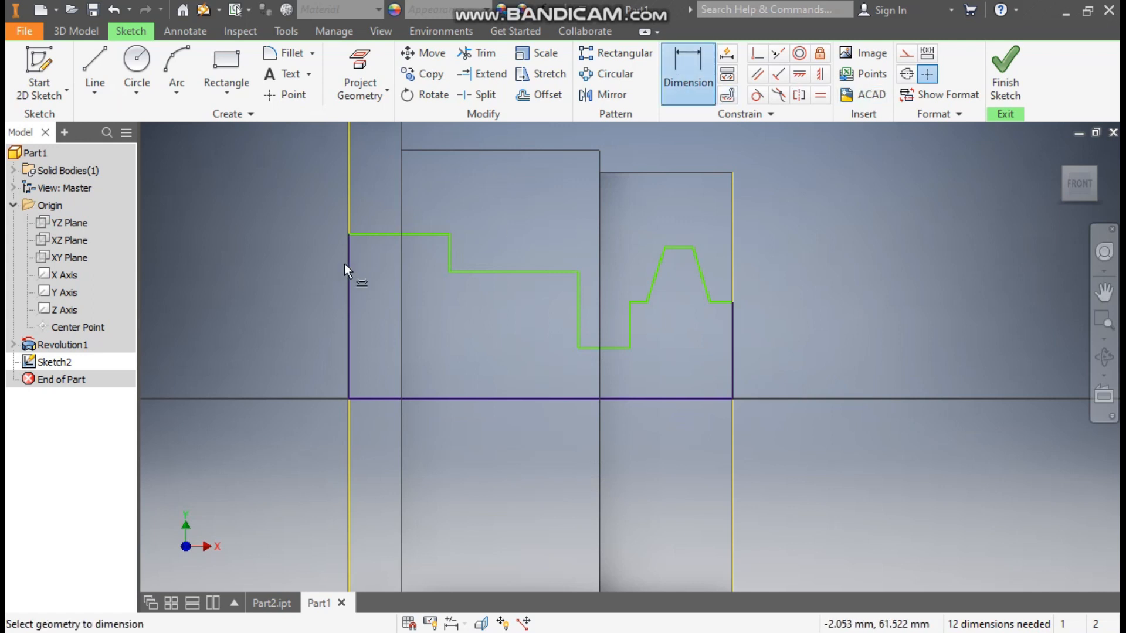
left_click(369, 235)
left_click(414, 398)
left_click(253, 354)
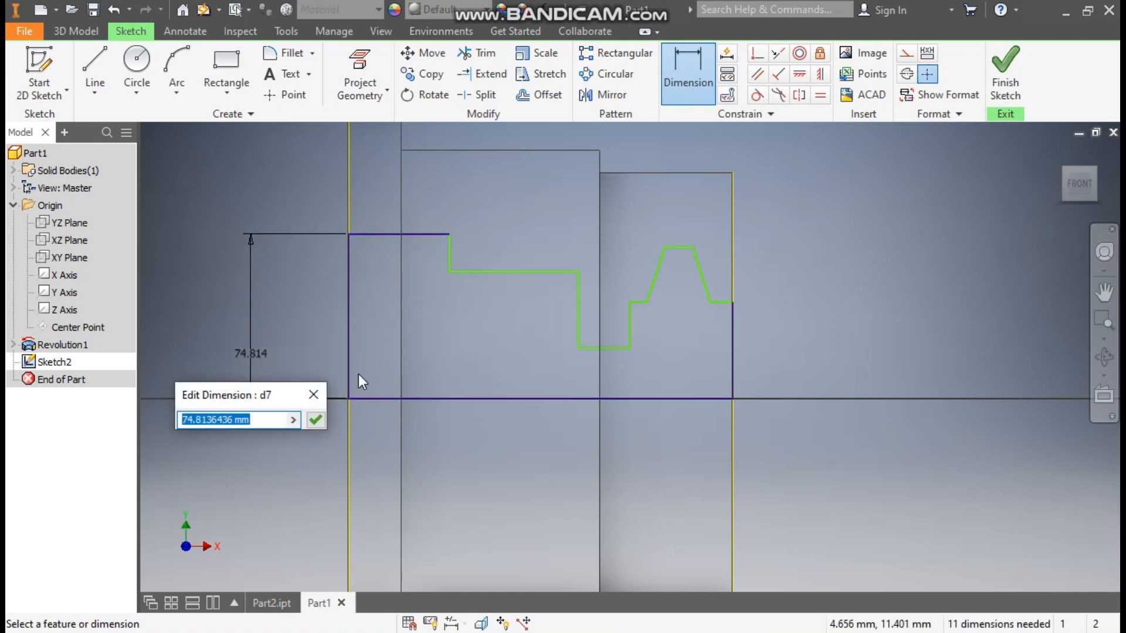
type("85")
key("Return")
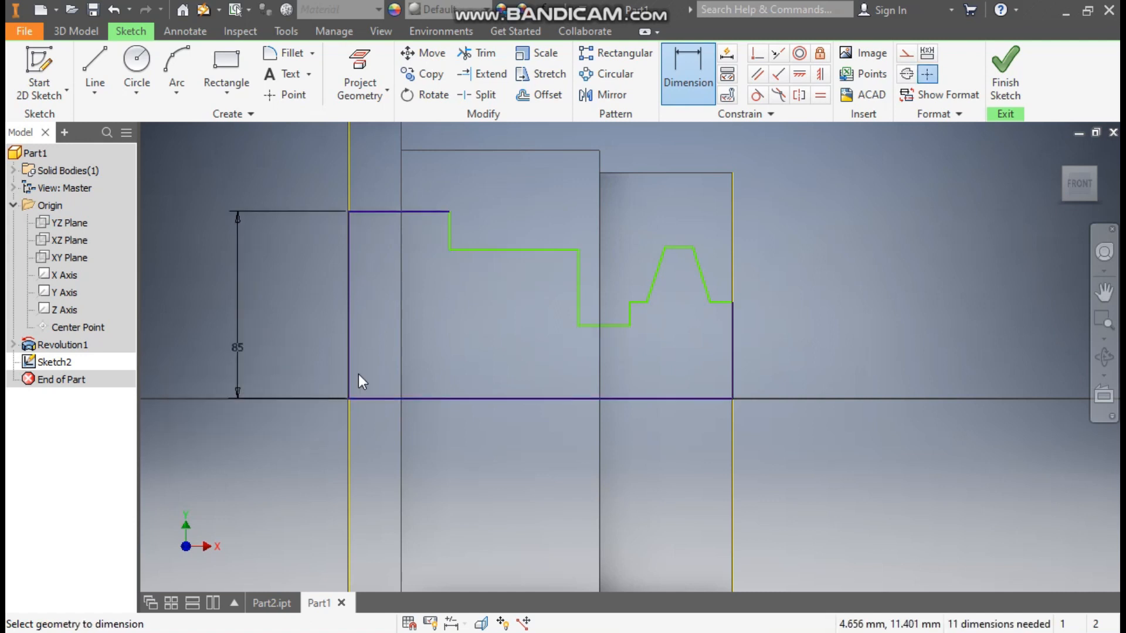
Dimension the height of the bore profile's second horizontal line above the base line and set it to 82.5 mm.
left_click(501, 251)
left_click(515, 398)
left_click(504, 354)
type("82.5")
key("Return")
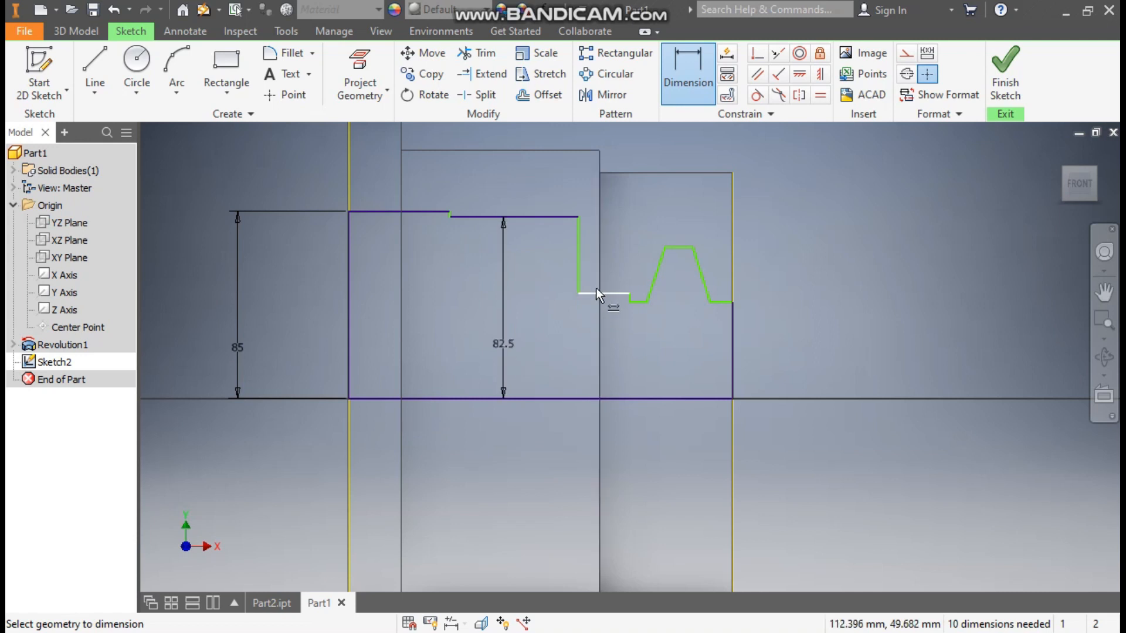
Dimension the height of the profile's lowest short horizontal step above the base line and set it to 59 mm.
left_click(597, 309)
key("Escape")
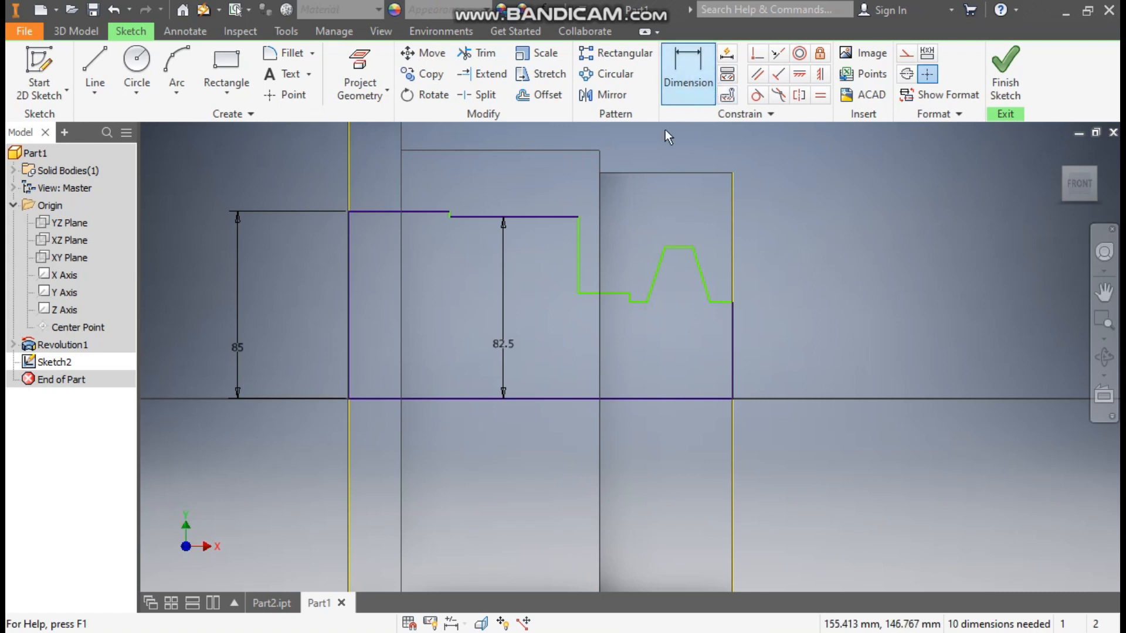
left_click(708, 86)
left_click(589, 292)
left_click(581, 398)
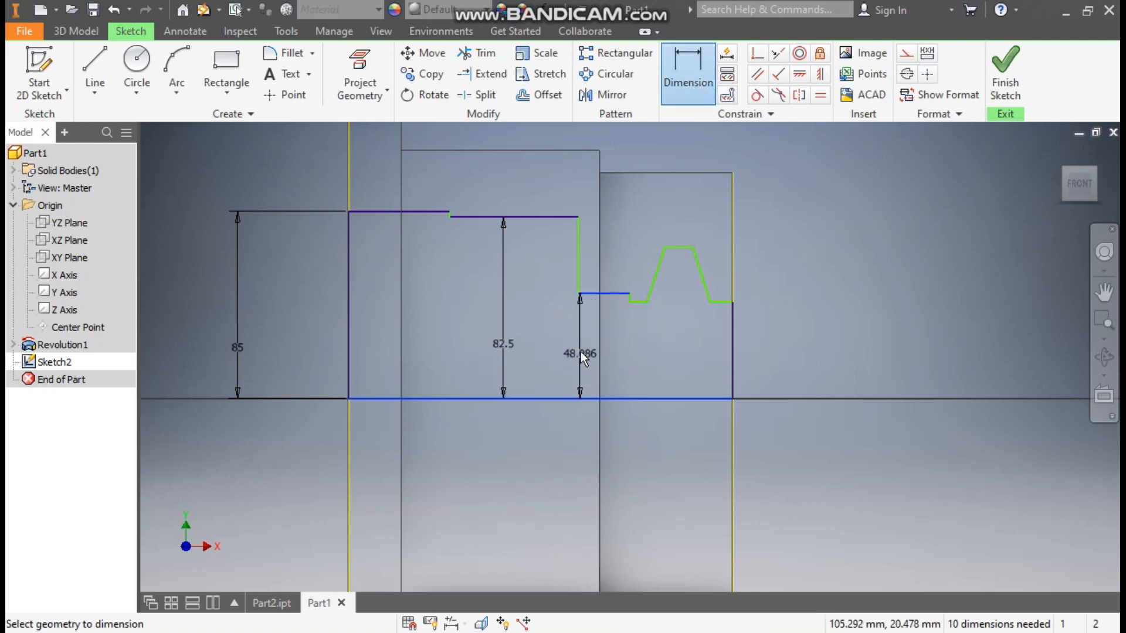
left_click(581, 350)
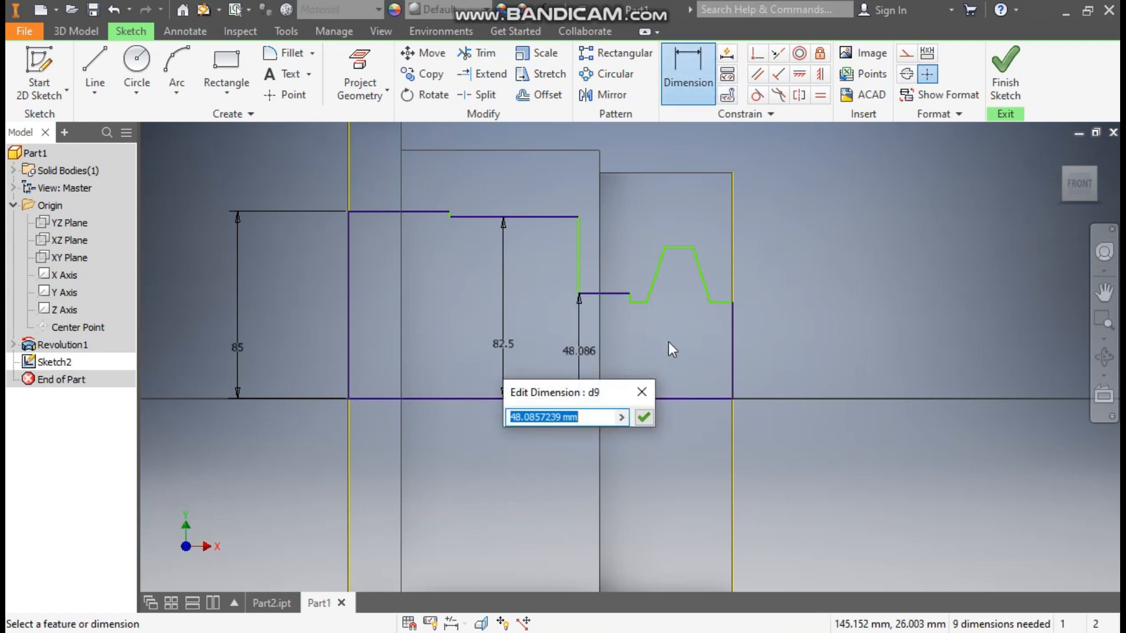
type("59")
key("Return")
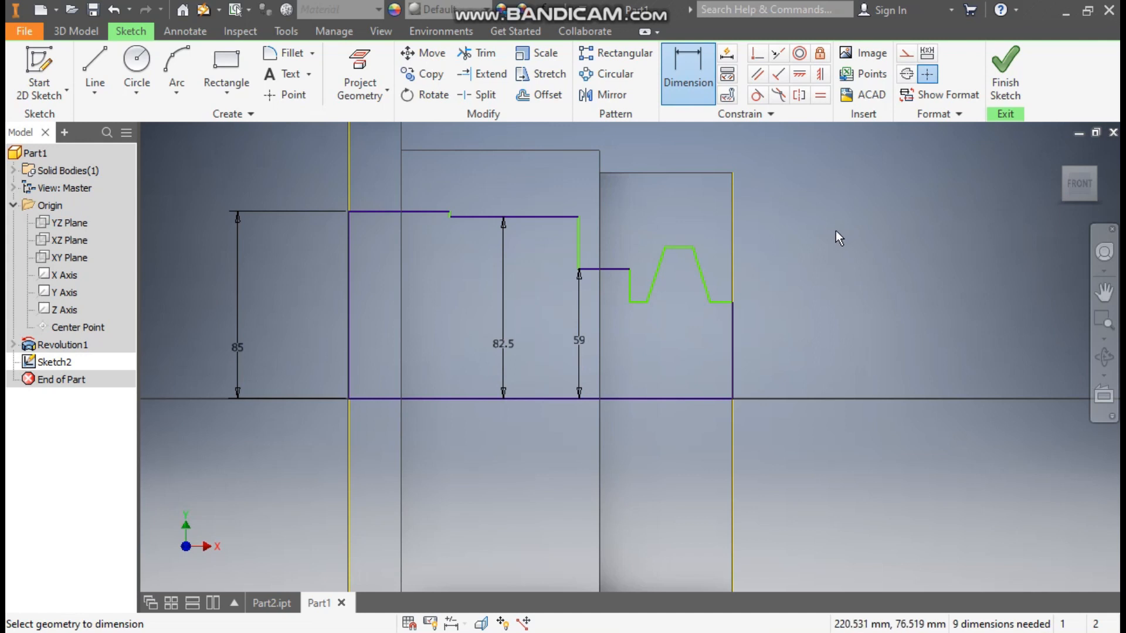
Move the trapezoidal groove's top line upward, and dimension the ledge before the groove at 70 mm above the base line.
key("Escape")
mouse_move(681, 248)
left_mouse_down()
mouse_move(684, 195)
mouse_move(634, 309)
mouse_move(643, 251)
mouse_move(681, 245)
mouse_move(679, 207)
mouse_move(679, 229)
left_mouse_up()
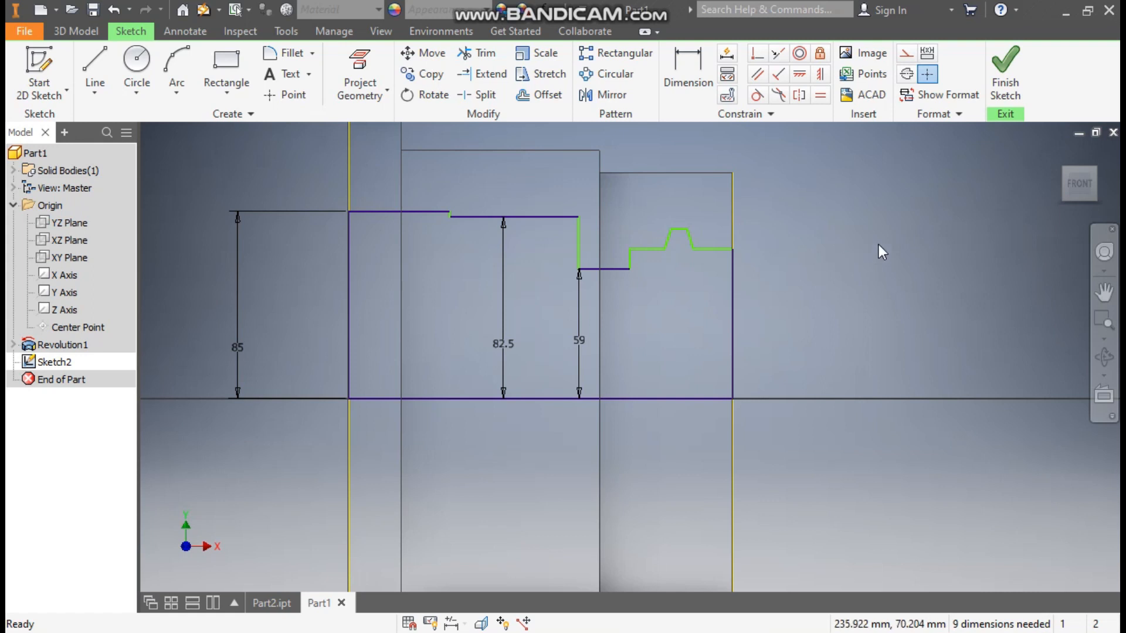
left_click(689, 65)
left_click(645, 250)
left_click(653, 396)
left_click(694, 344)
type("70")
key("Return")
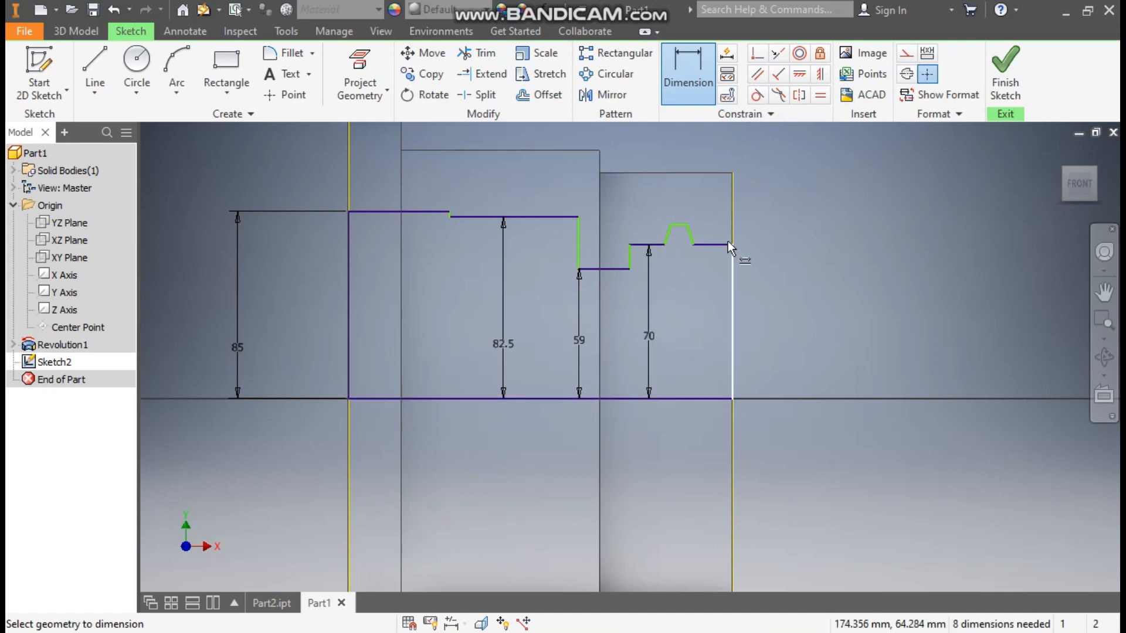
left_click(709, 247)
left_click(706, 398)
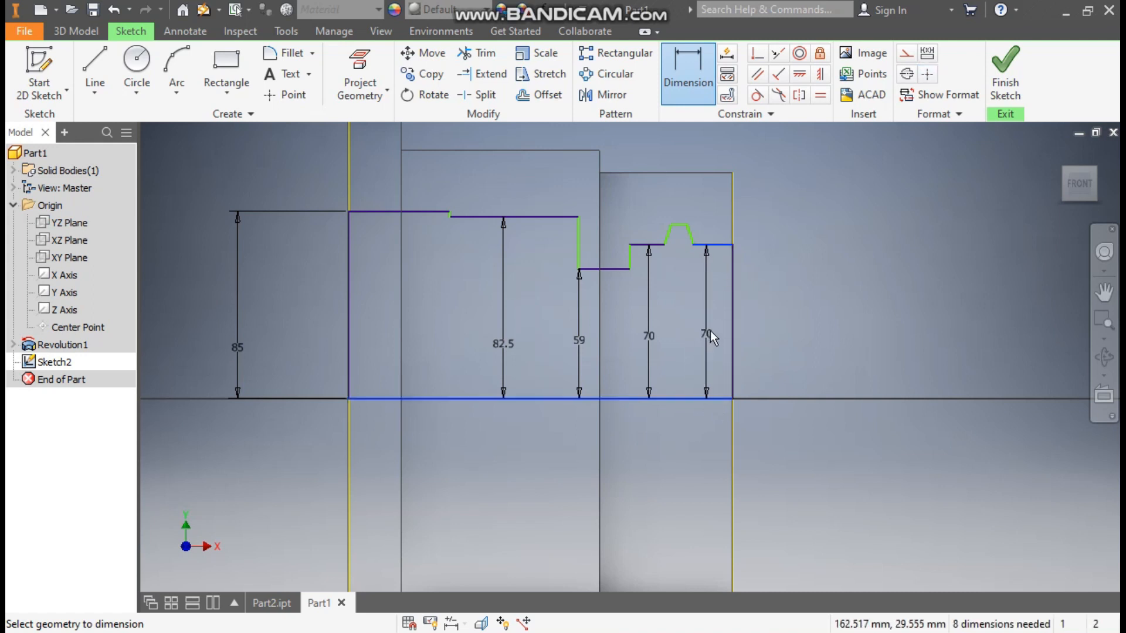
key("Escape")
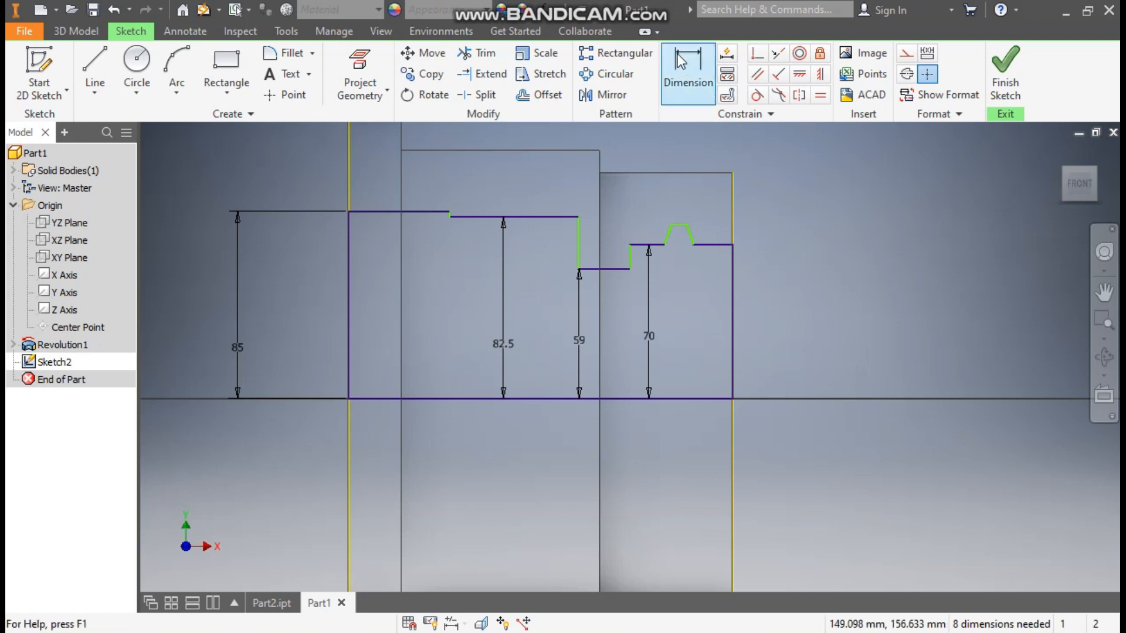
Dimension the length of the low horizontal step at the 59 mm height and set it to 12 mm.
left_click(688, 73)
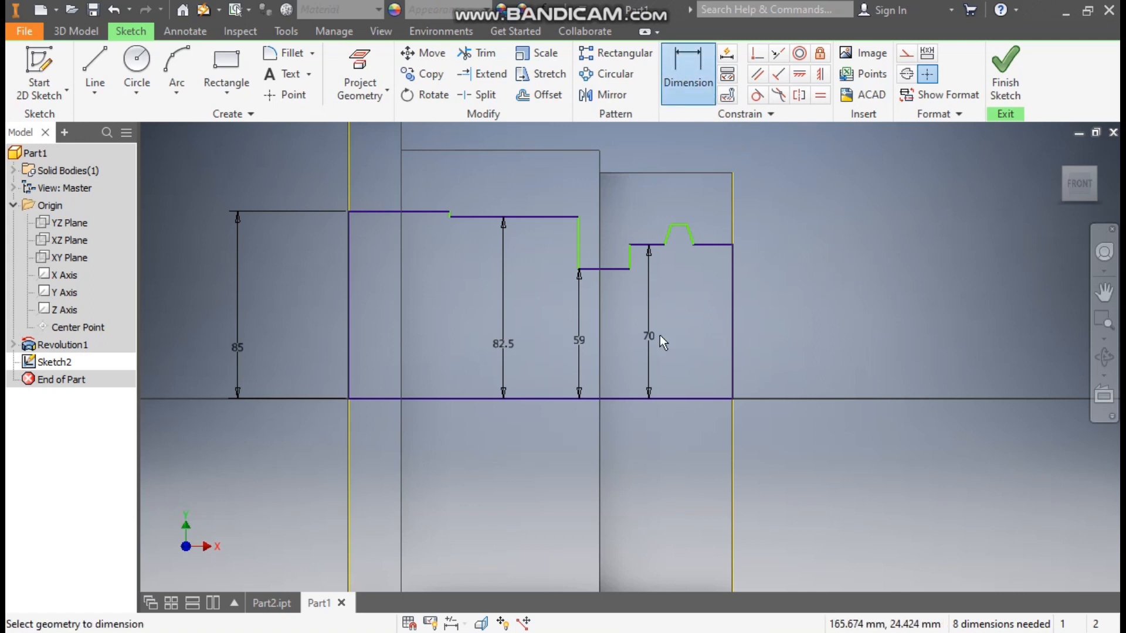
left_click(616, 269)
left_click(617, 294)
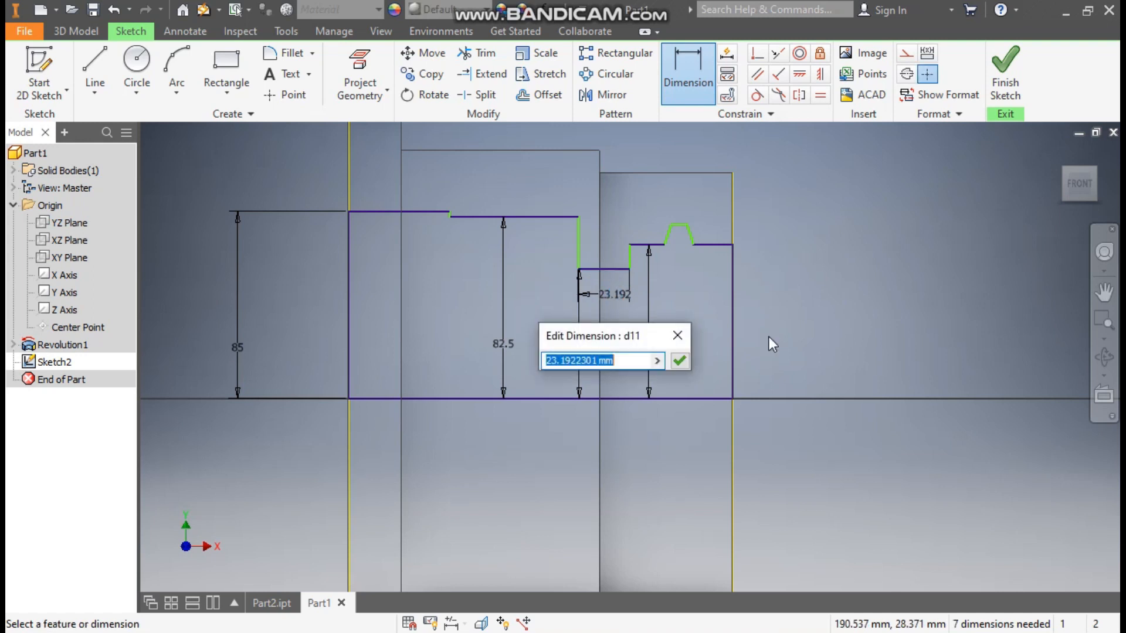
type("12")
key("Return")
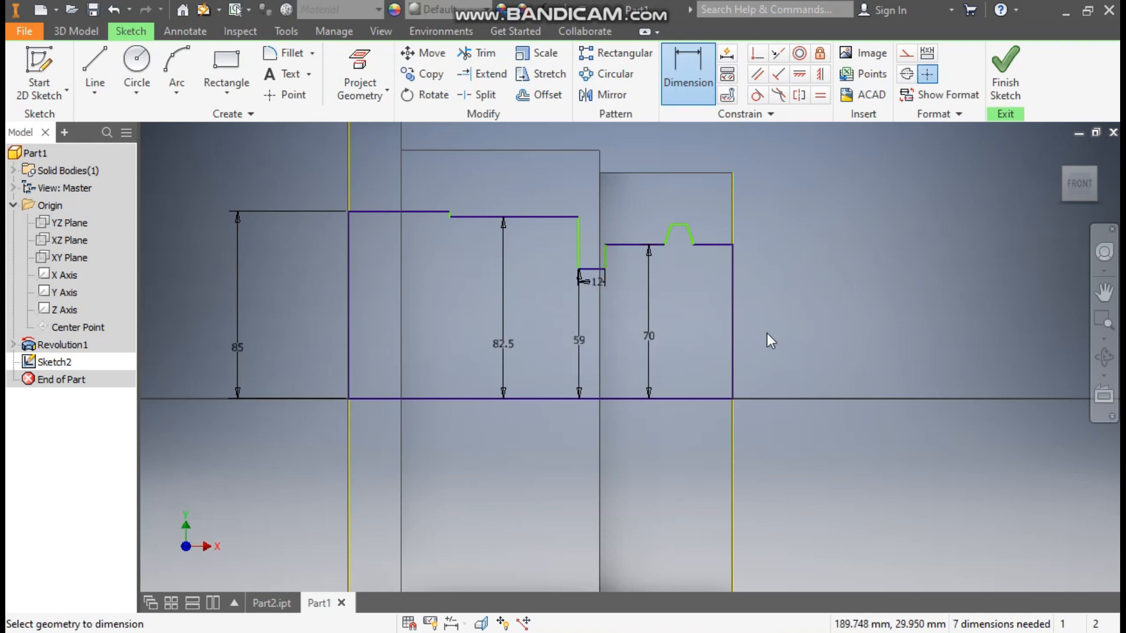
Dimension the length of the ledge between the low step and the trapezoidal groove and set it to 14 mm.
left_click(641, 247)
left_click(631, 273)
type("14")
key("Return")
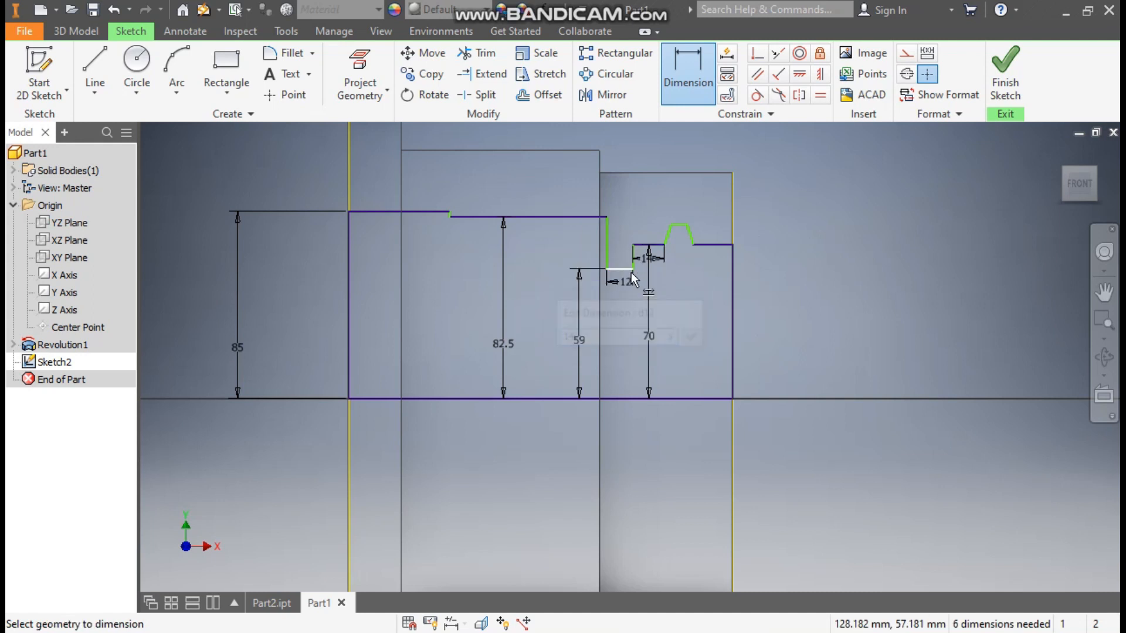
Dimension the opening width of the trapezoidal groove between its two lower corners and set it to 20 mm.
scroll(751, 213, "up", 3)
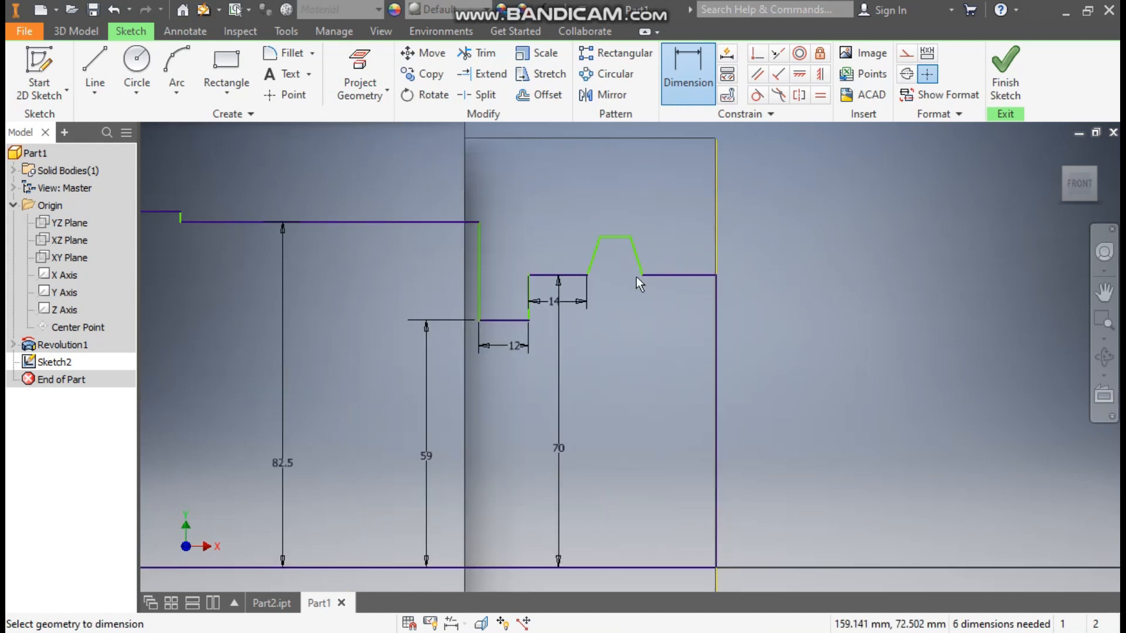
left_click(643, 275)
left_click(651, 309)
type("20")
key("Return")
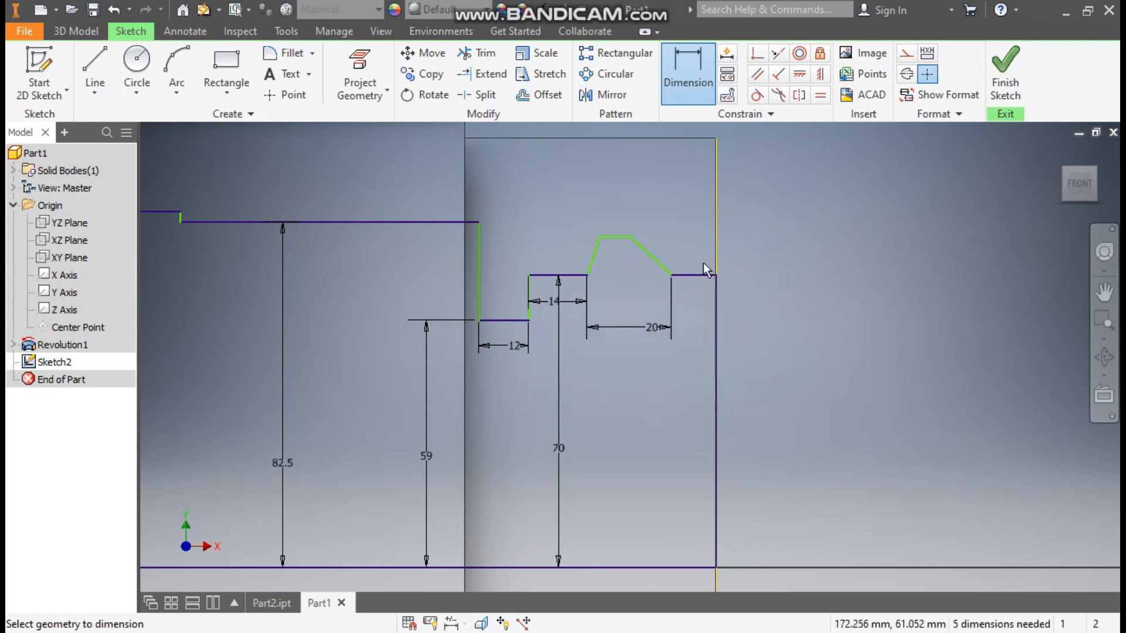
Dimension the groove's depth from the end ledge to its top line and set it to 18 mm.
left_click(692, 274)
left_click(622, 237)
left_click(746, 245)
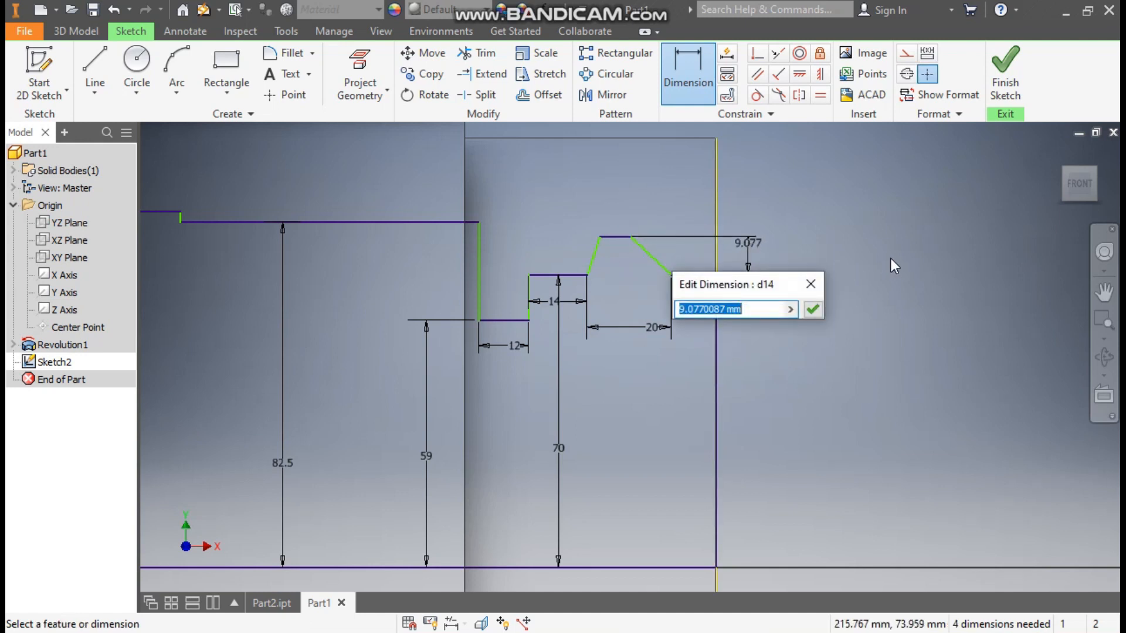
type("18")
key("Return")
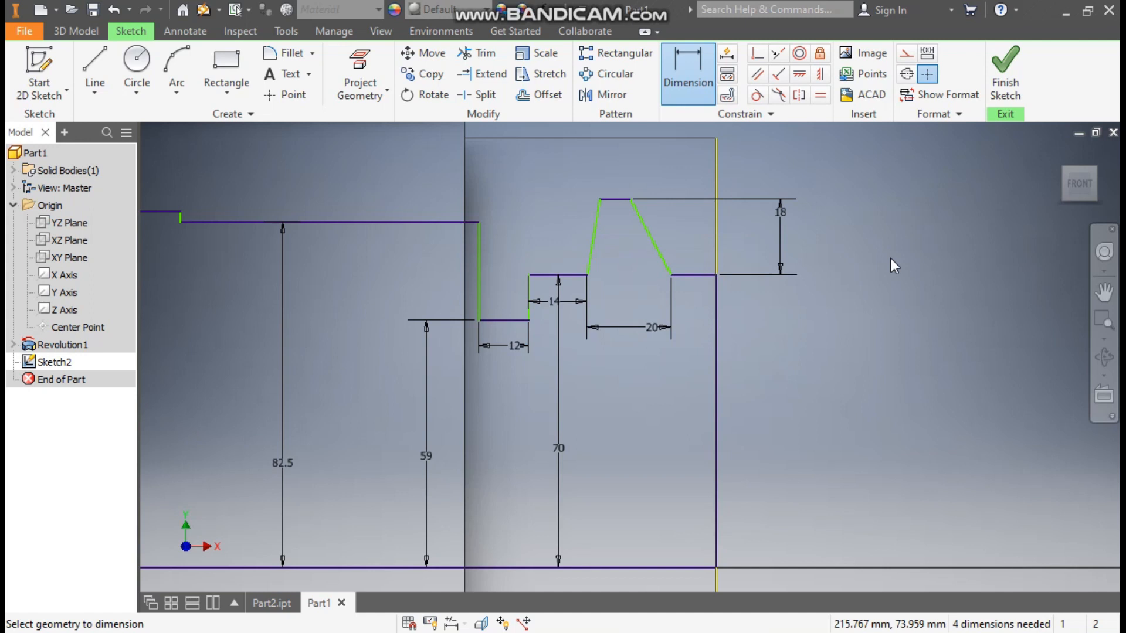
key("Escape")
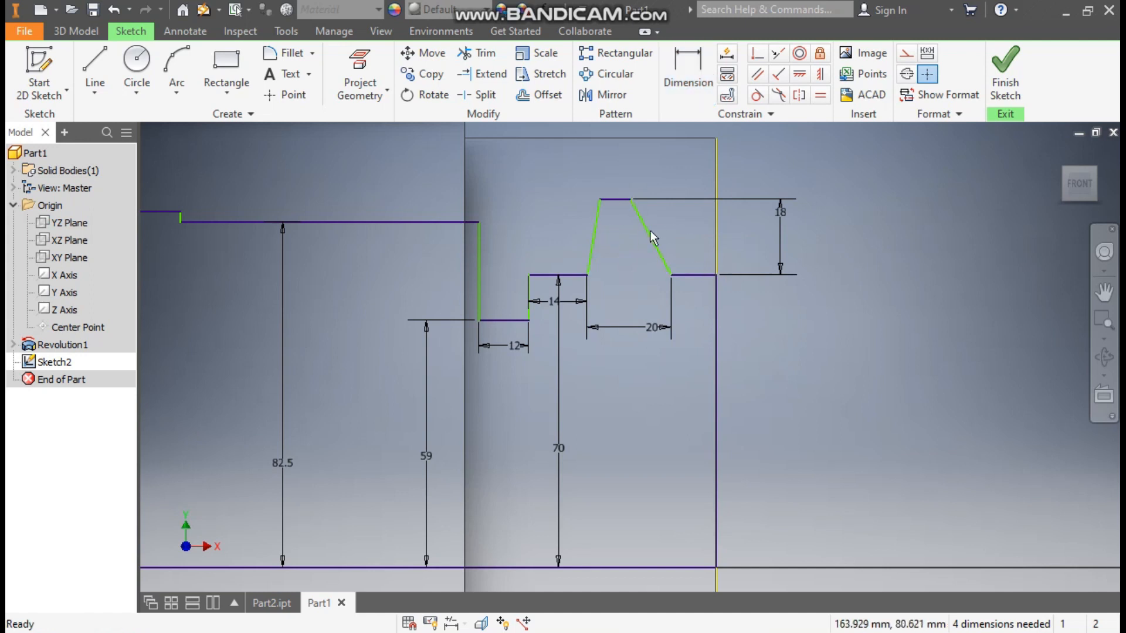
Draw a vertical line about 21.5 mm long down from the midpoint of the groove's top line and make it construction geometry.
left_click(95, 68)
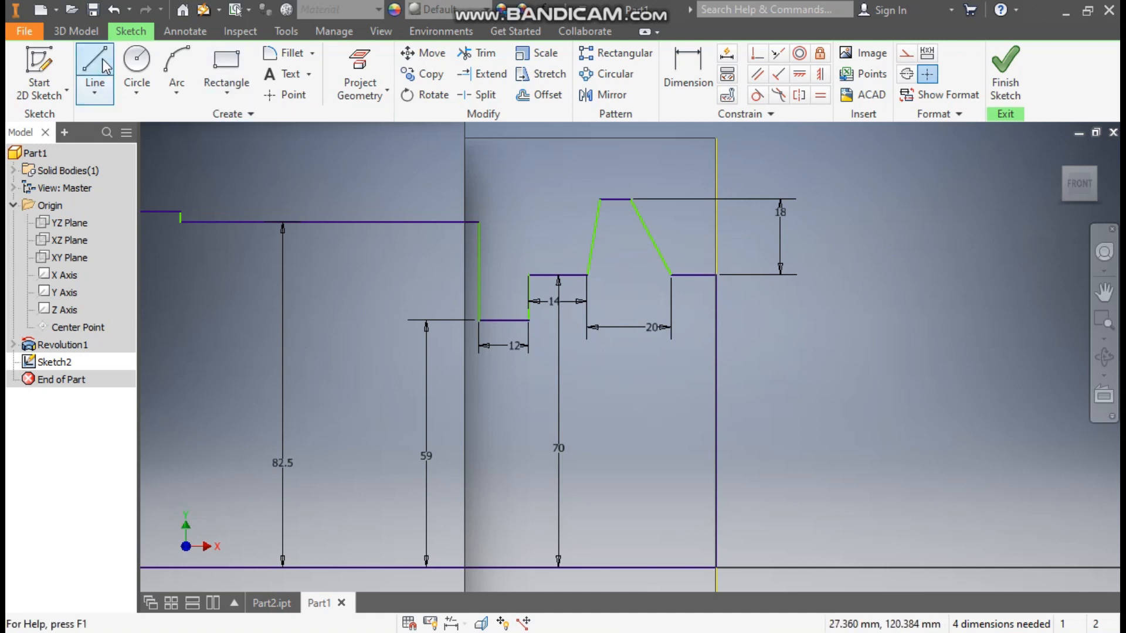
left_click(615, 199)
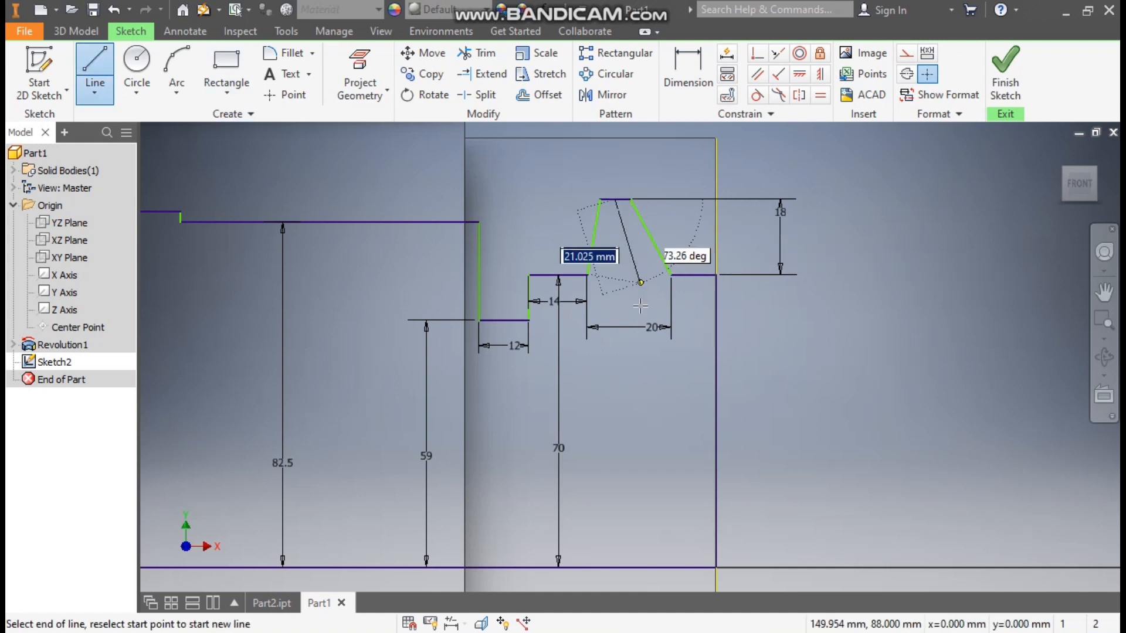
left_click(613, 288)
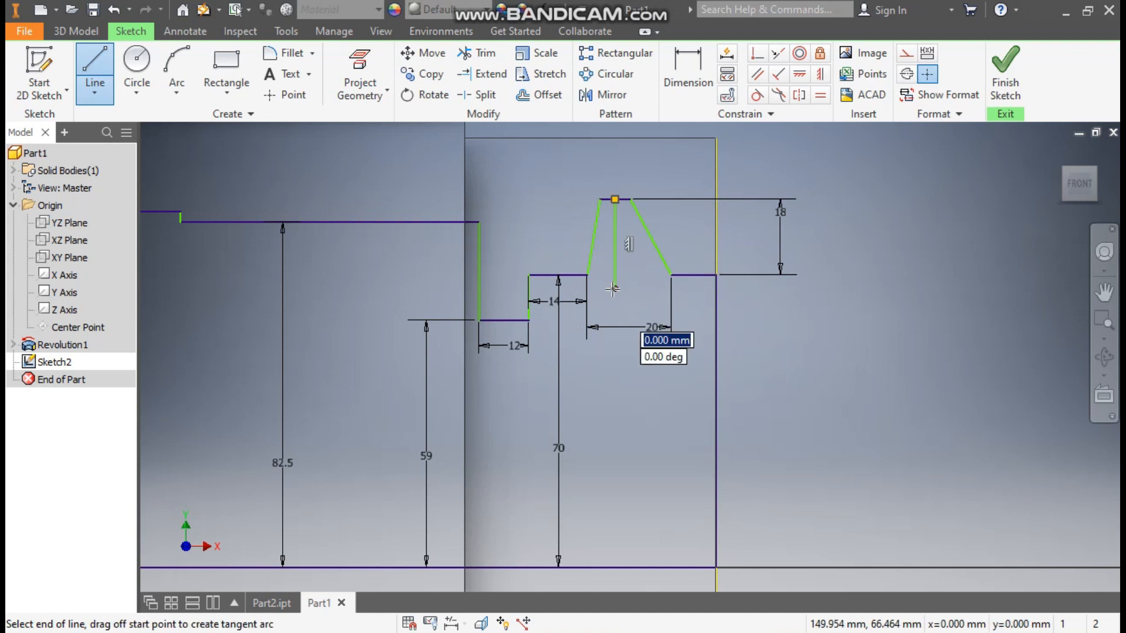
key("Escape")
left_click(614, 265)
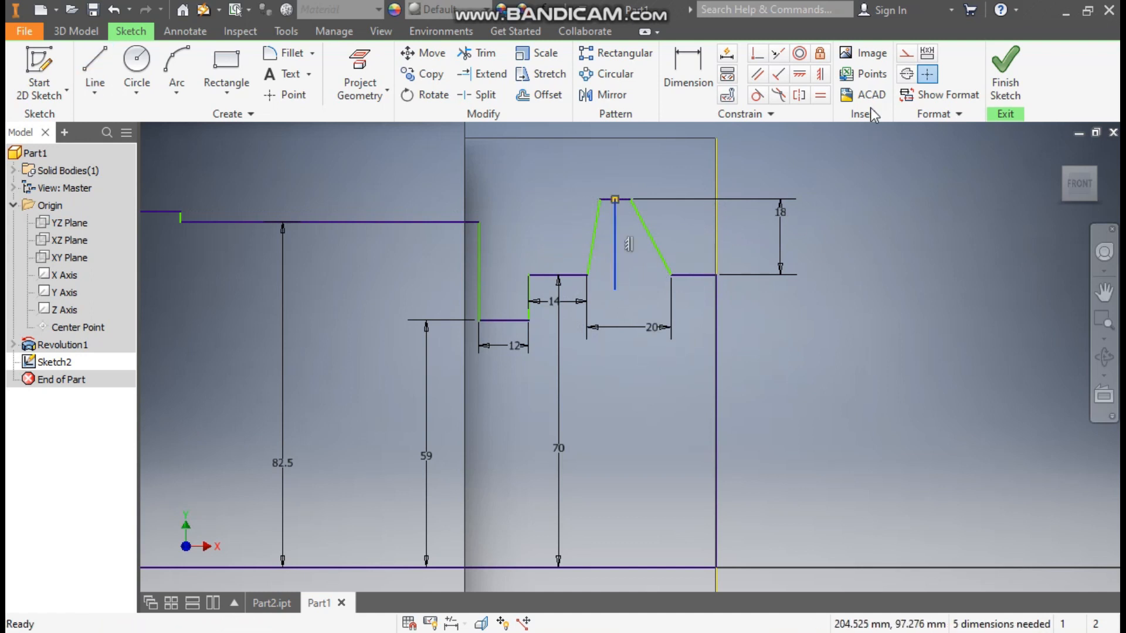
left_click(912, 59)
left_click(938, 203)
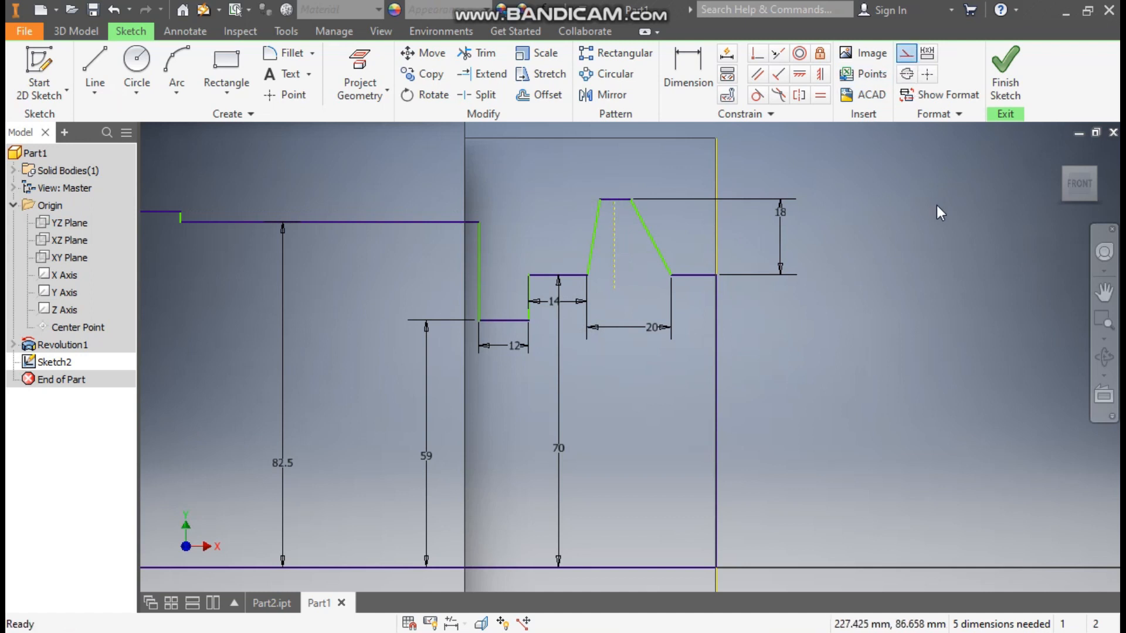
Dimension the angle between the groove's two slanted sides and set it to 30 degrees.
left_click(688, 68)
left_click(594, 225)
left_click(645, 241)
left_click(635, 245)
type("30")
key("Return")
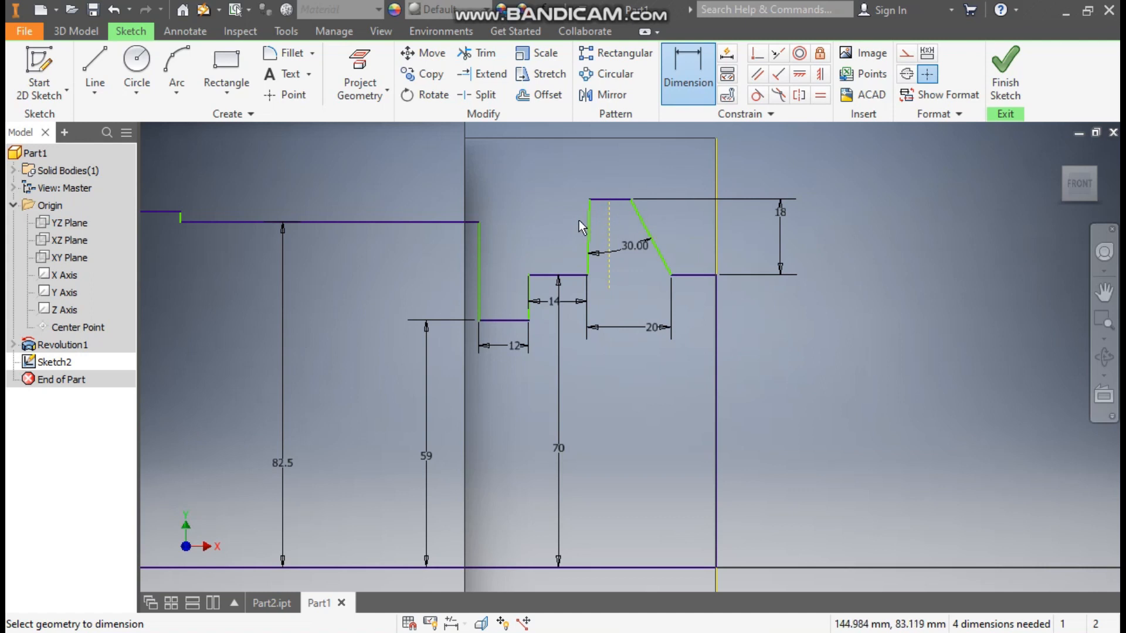
Dimension the angle between the construction centre line and the groove's slanted side nearer the end face as 15 degrees.
left_click(609, 224)
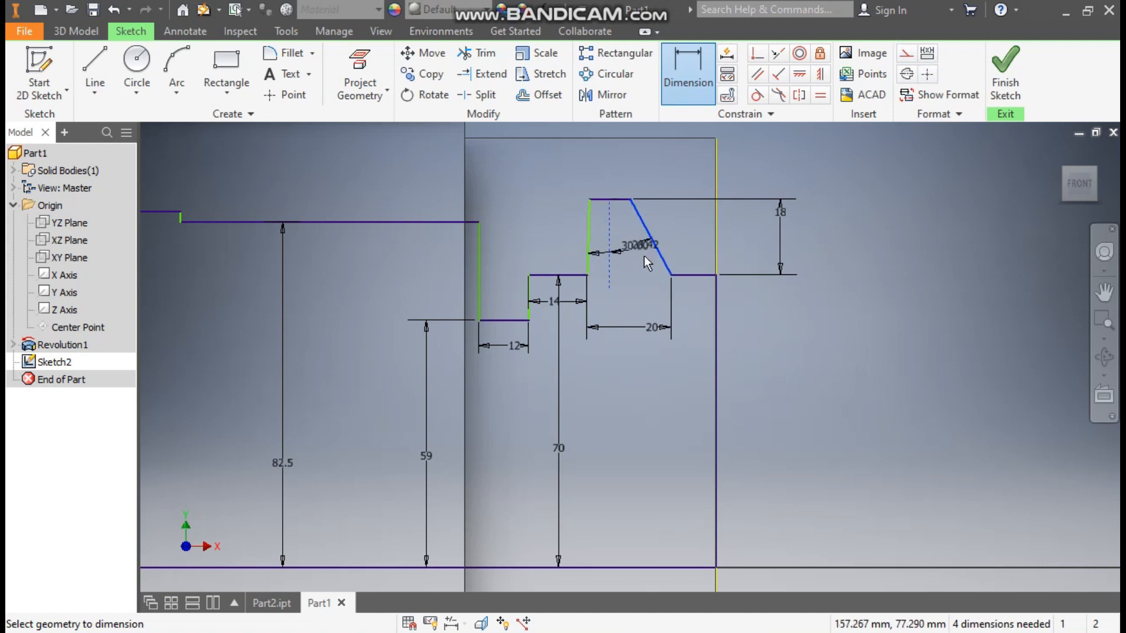
left_click(642, 279)
type("15")
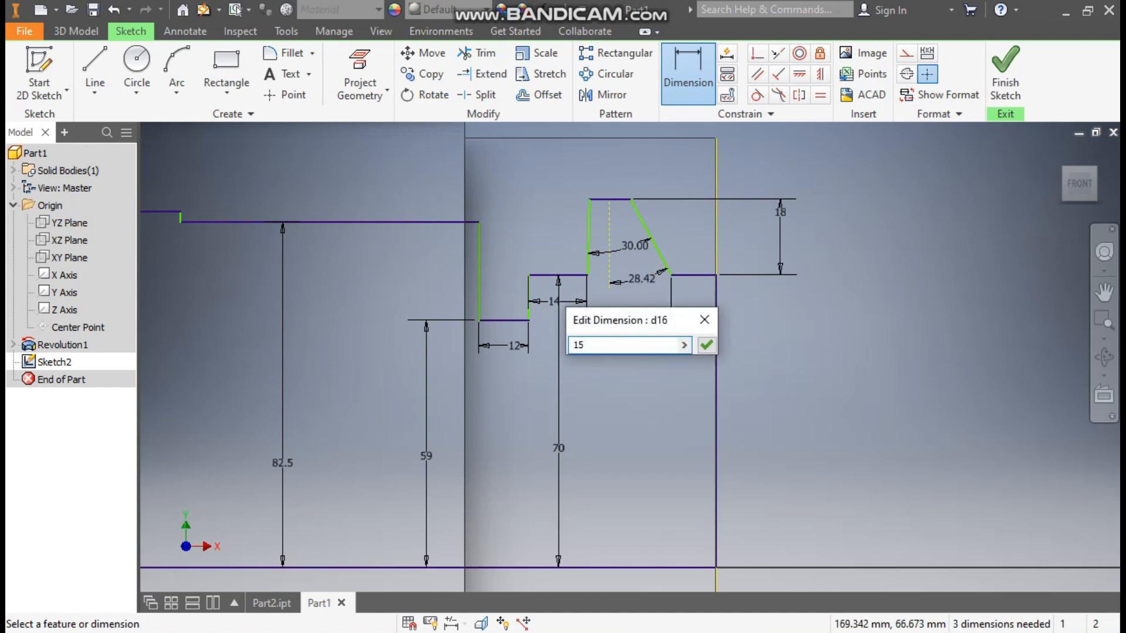
key("Return")
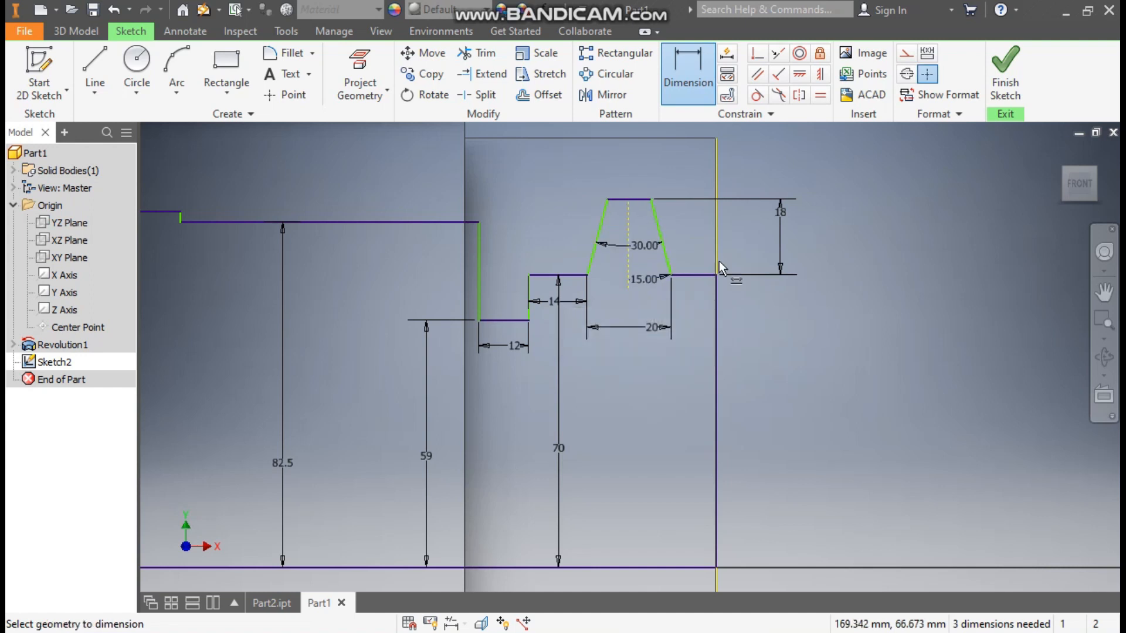
key("Escape")
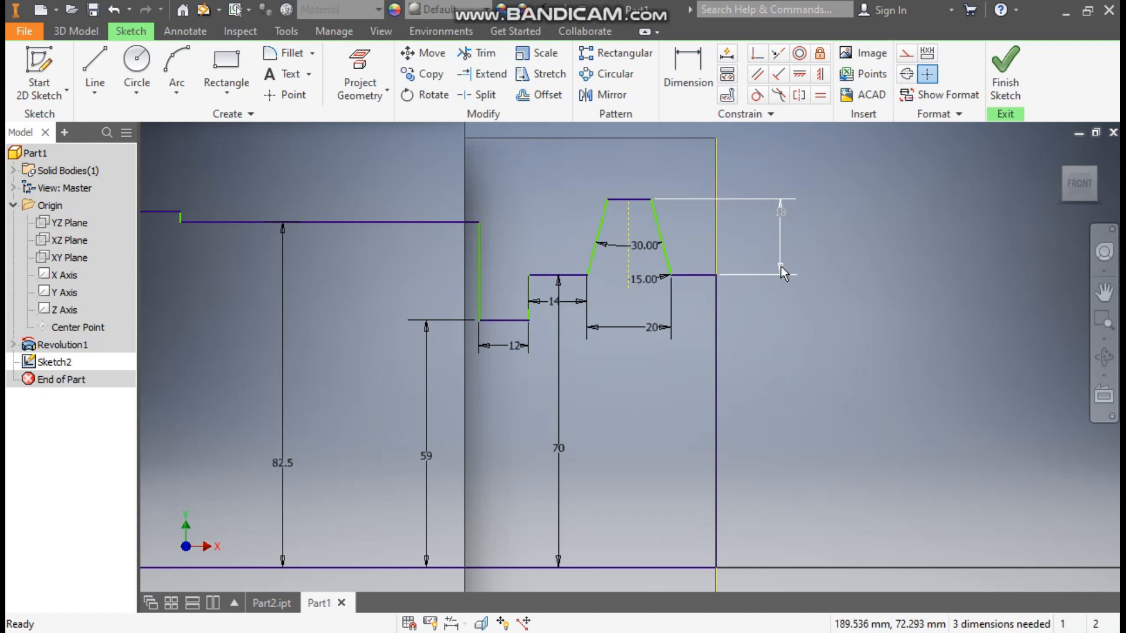
Dimension the length of the horizontal line at the 82.5 mm height and set it to 52 mm.
scroll(778, 286, "up", 3)
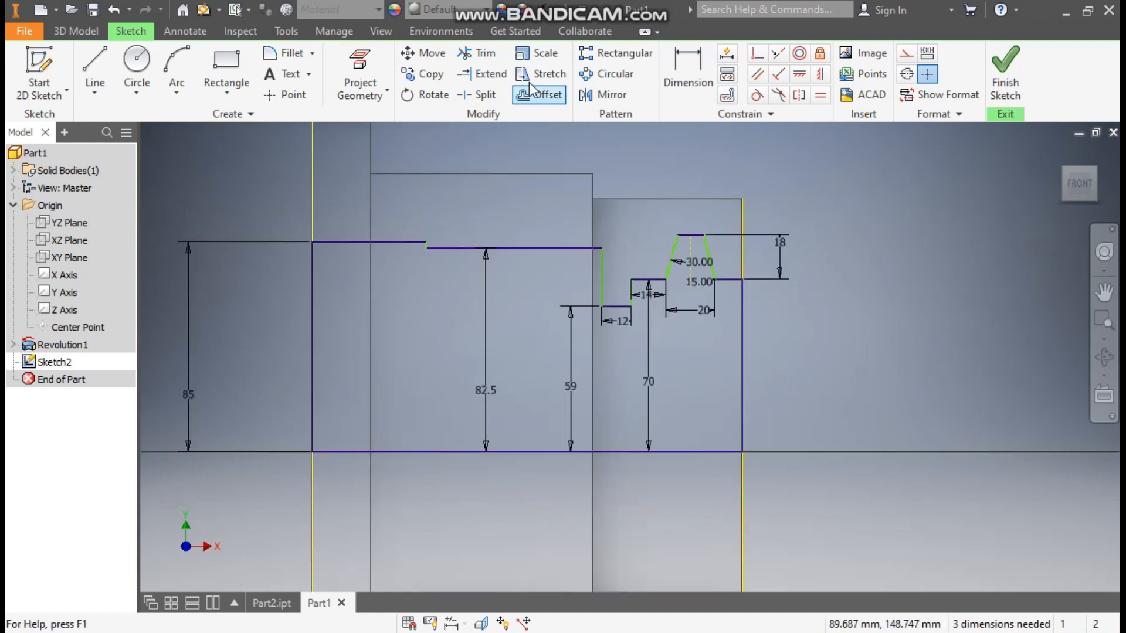
left_click(680, 65)
left_click(508, 249)
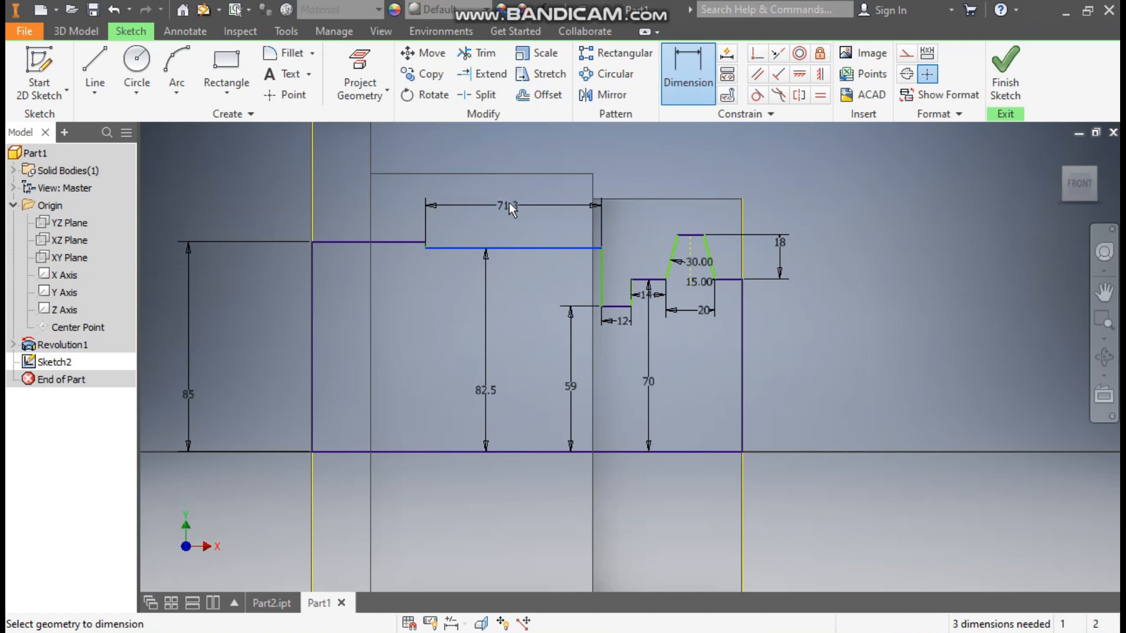
left_click(509, 202)
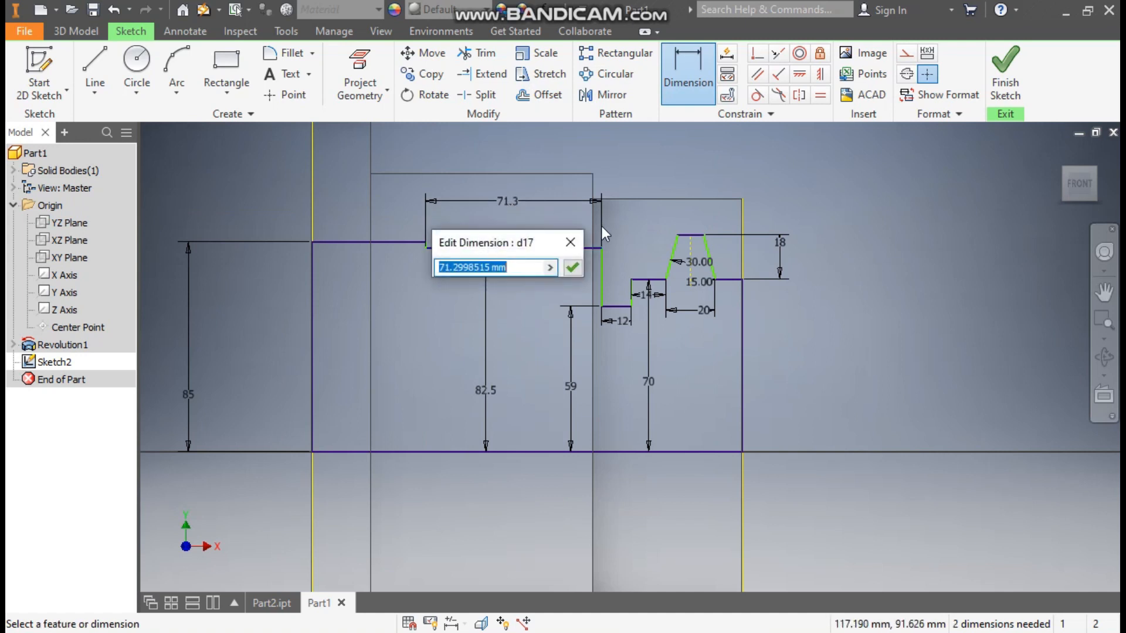
type("52")
key("Return")
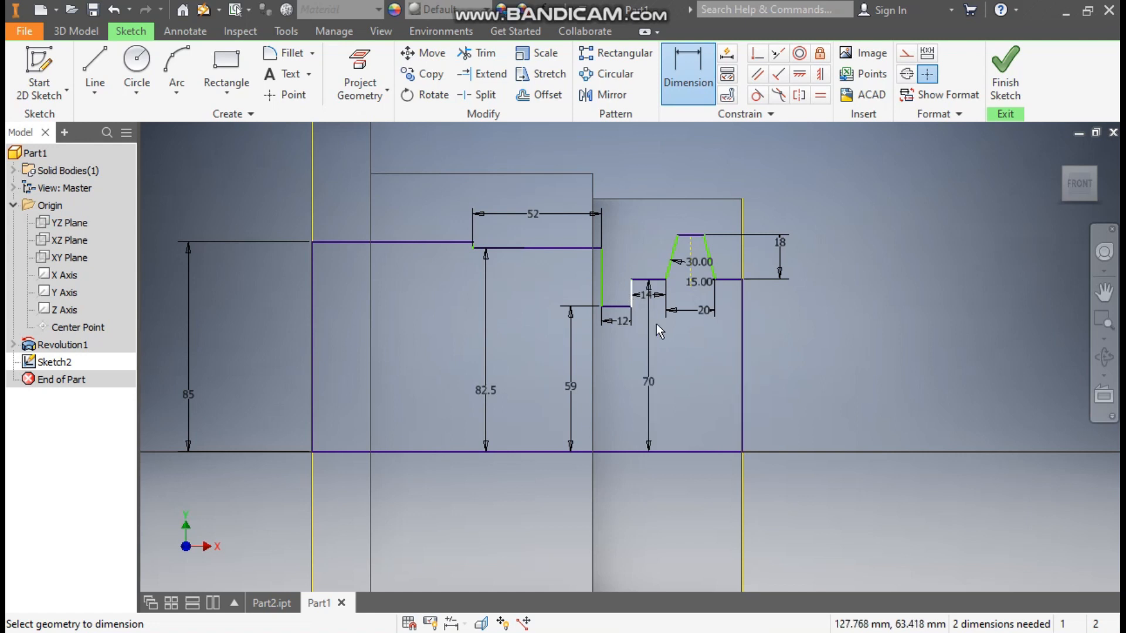
Dimension the distance from the short vertical step before the groove to the end face and set it to 43 mm.
left_click(630, 288)
left_click(742, 296)
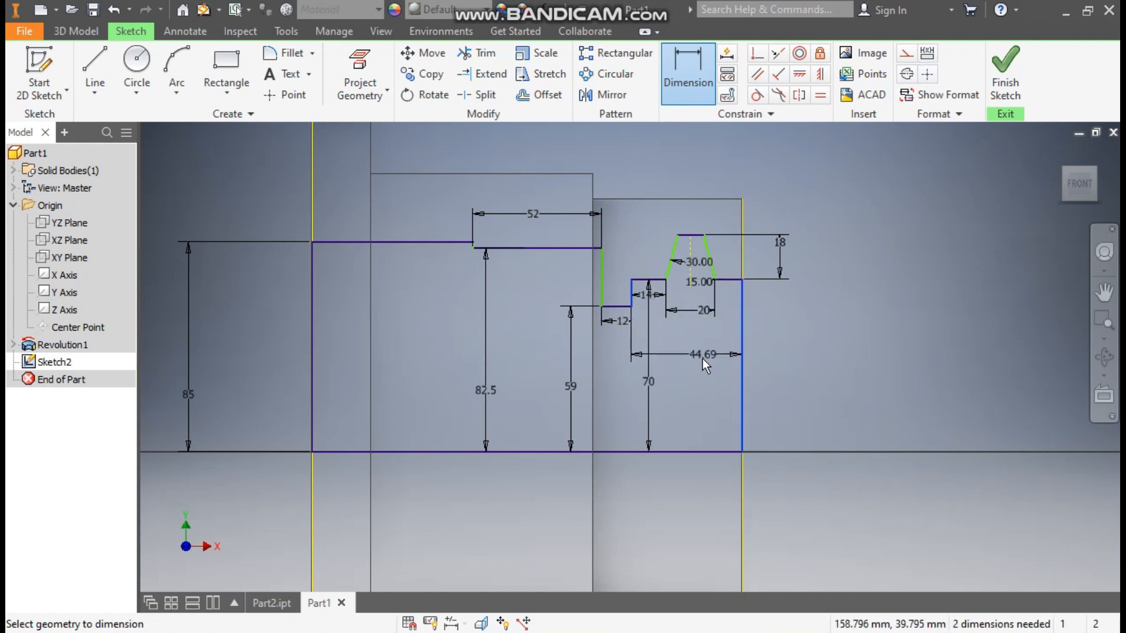
left_click(703, 361)
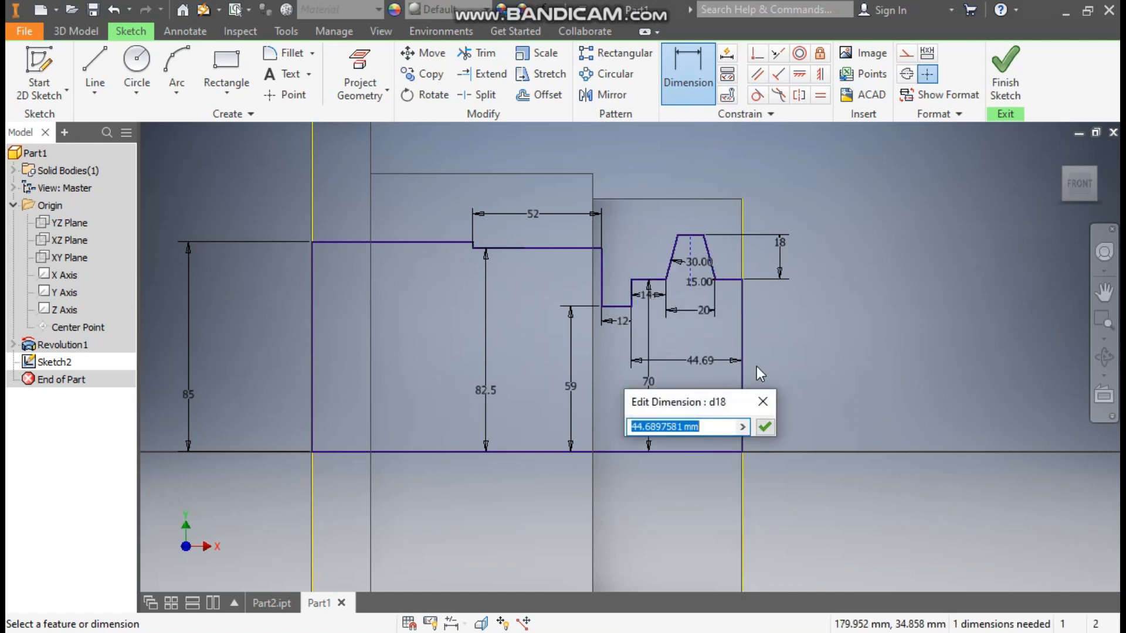
type("43")
key("Return")
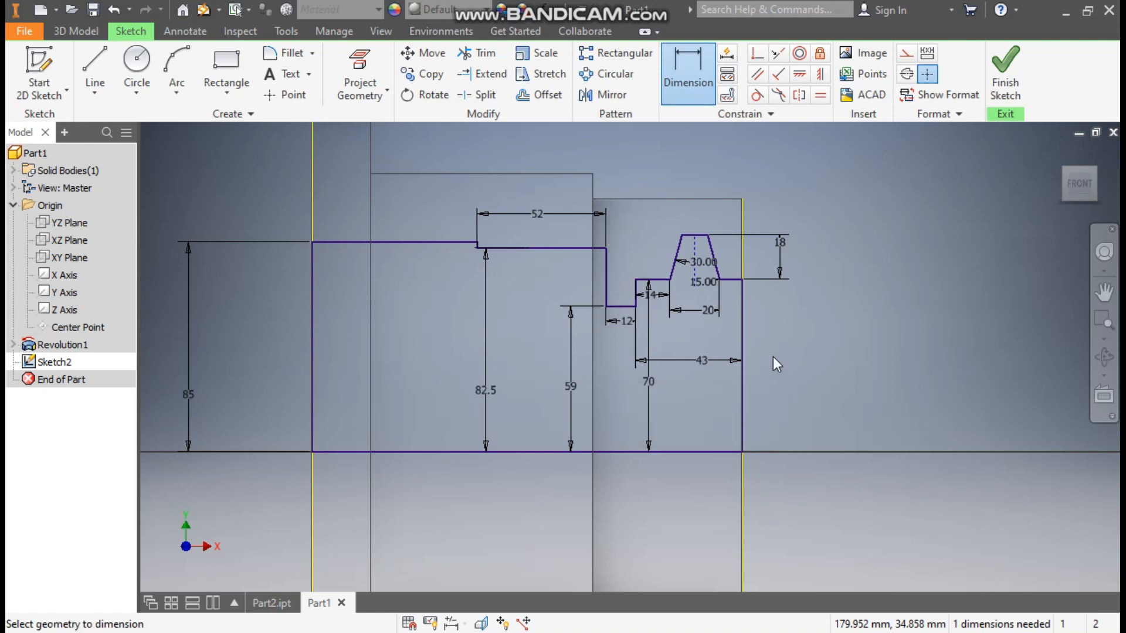
Finish the bore sketch and set up a full Revolve cut of its profile about the horizontal centre line.
key("Escape")
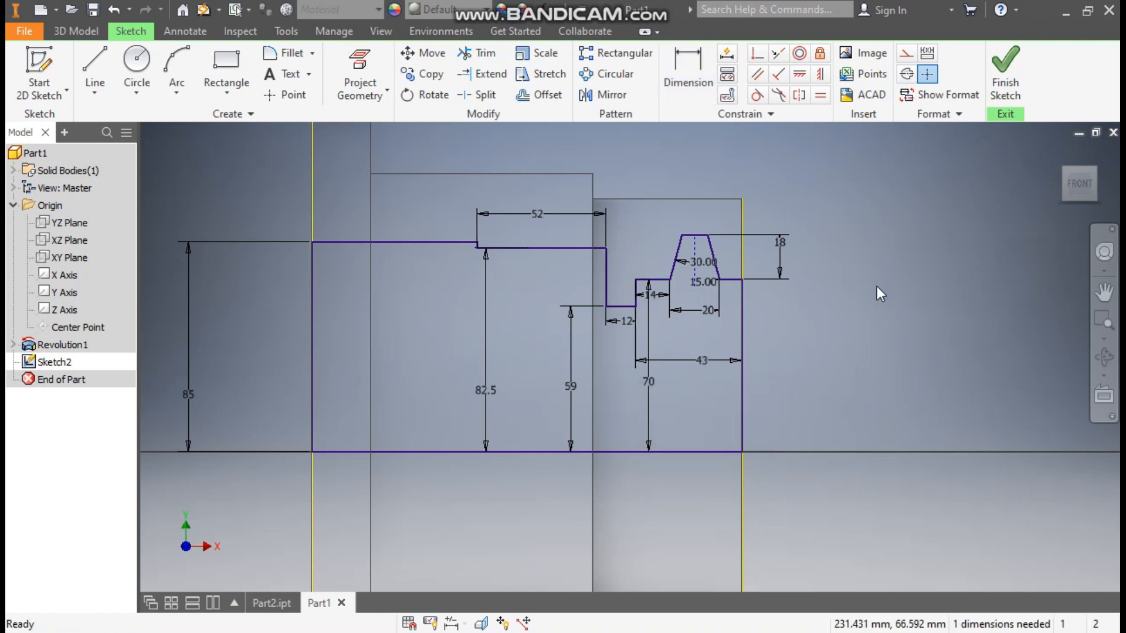
middle_click_drag(705, 350, 815, 357)
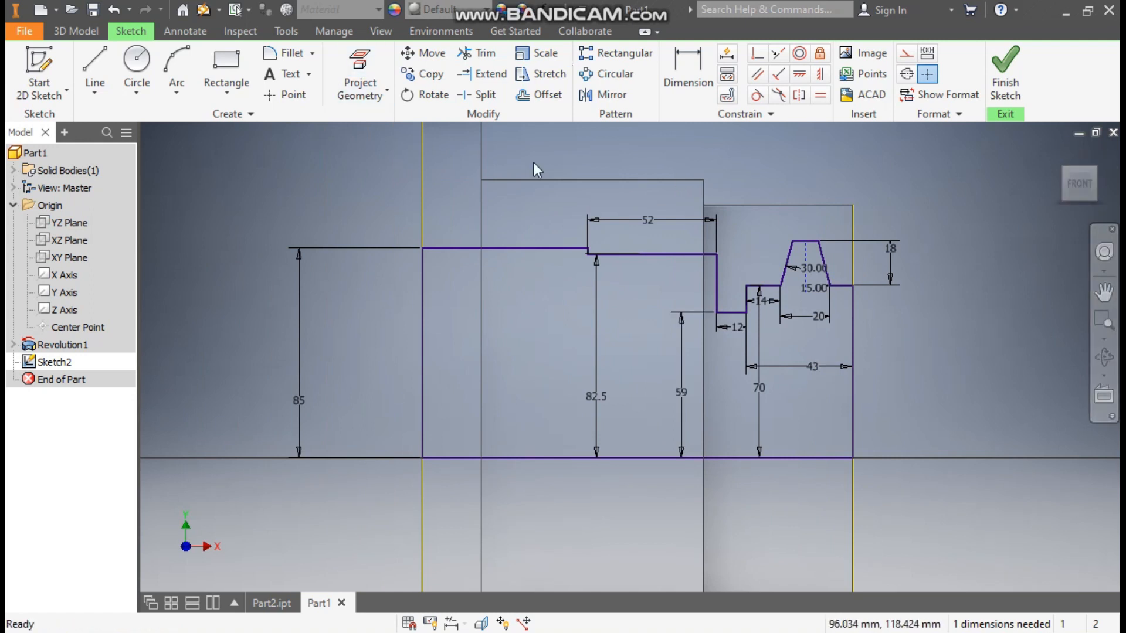
mouse_move(871, 354)
middle_mouse_down()
mouse_move(909, 366)
mouse_move(886, 365)
middle_mouse_up()
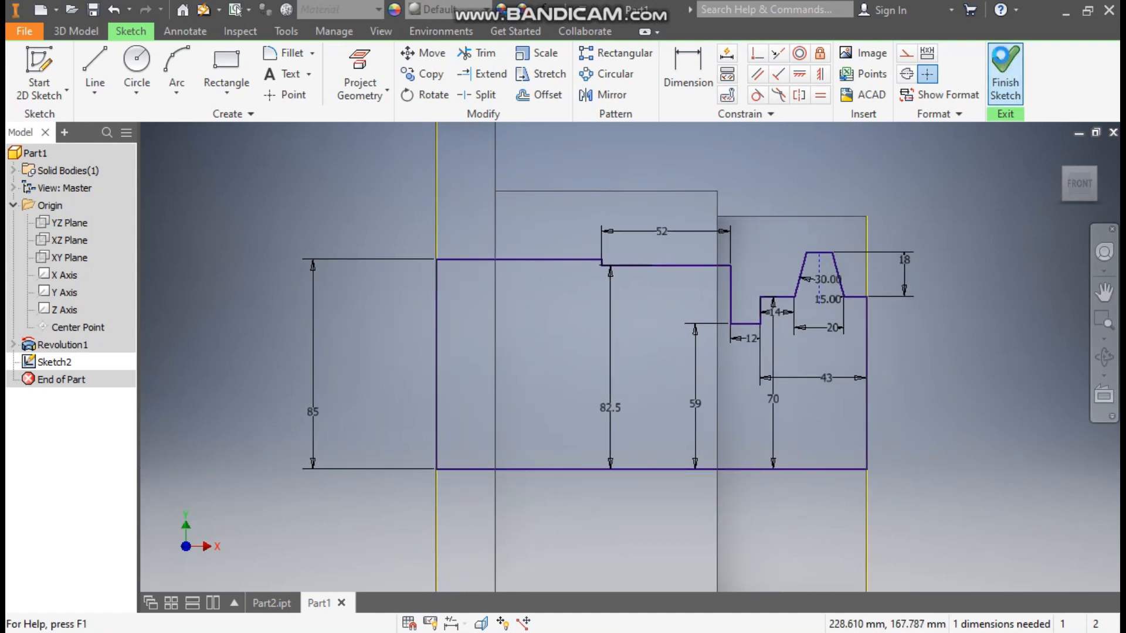
left_click(1005, 68)
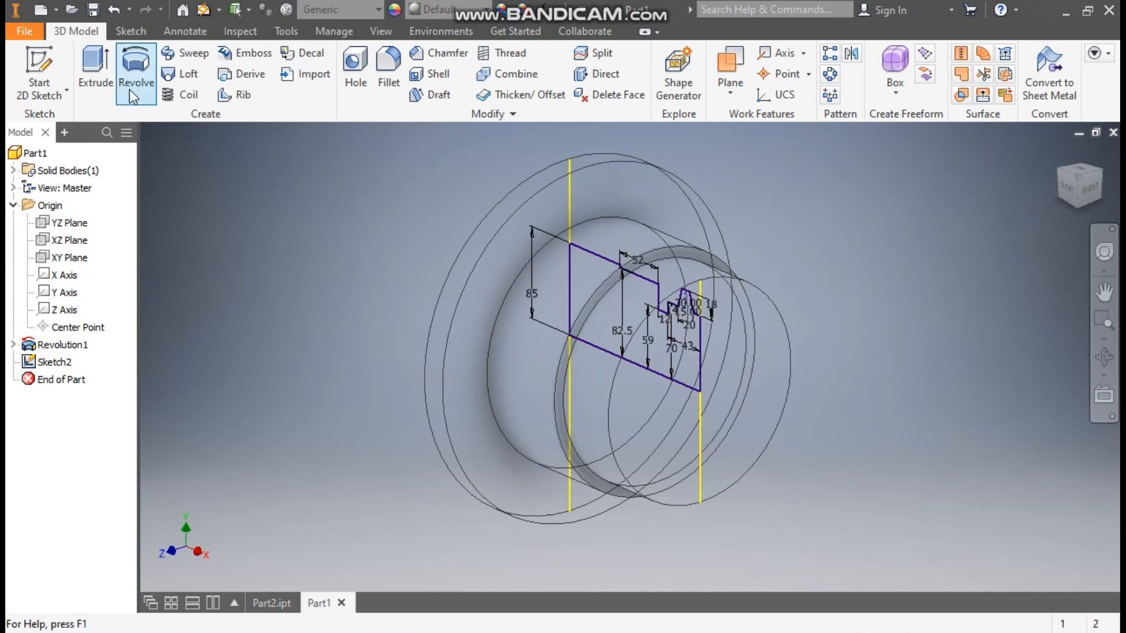
left_click(133, 78)
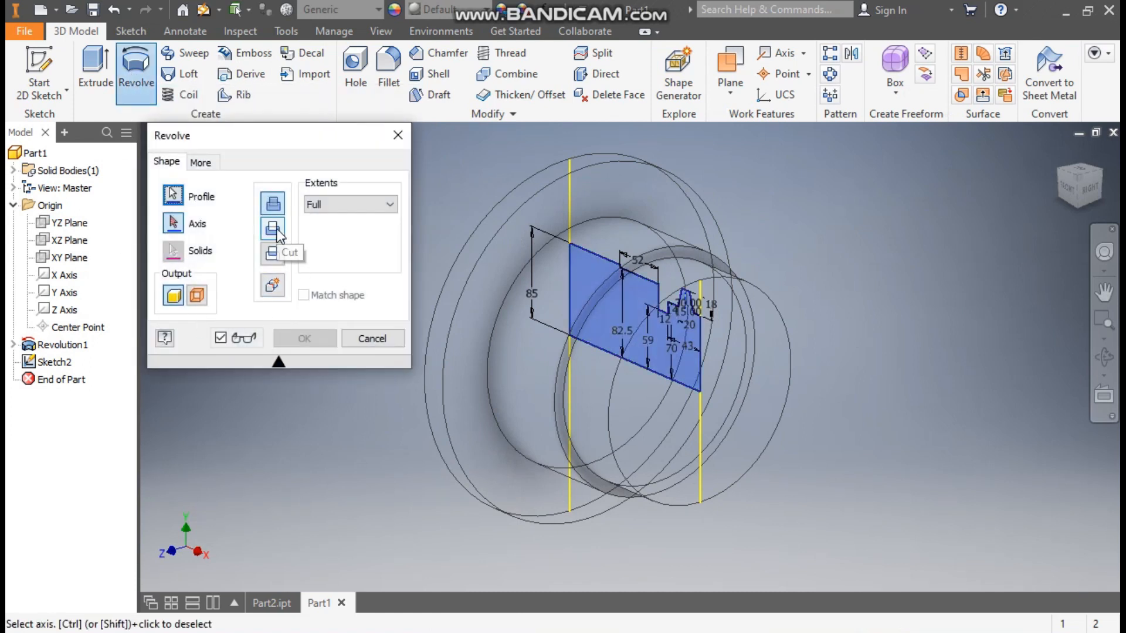
left_click(275, 230)
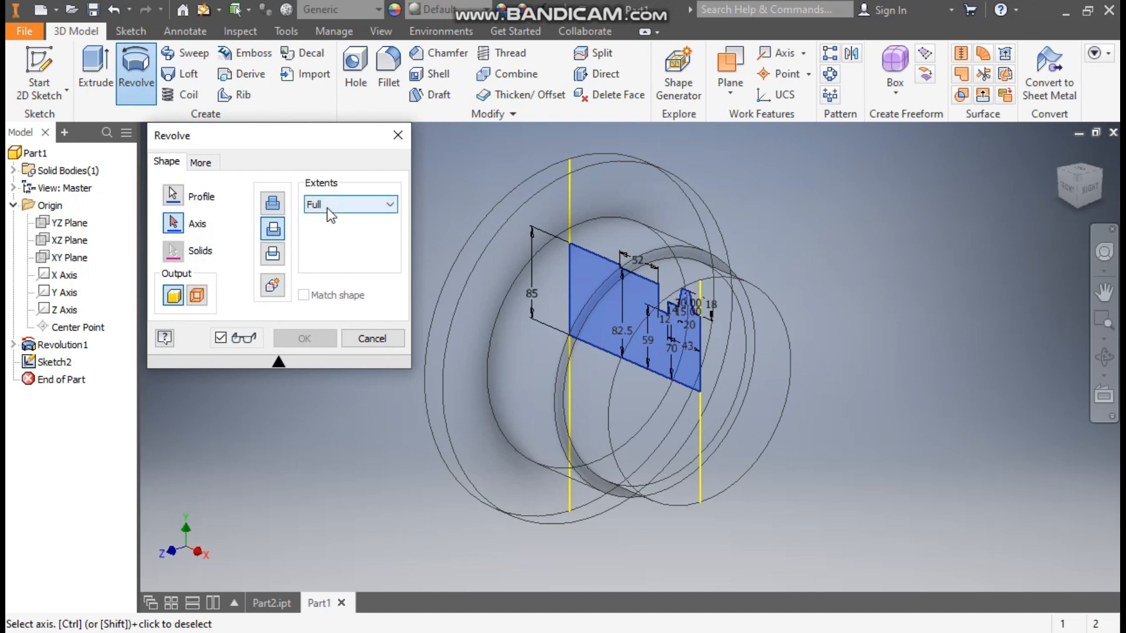
left_click(610, 357)
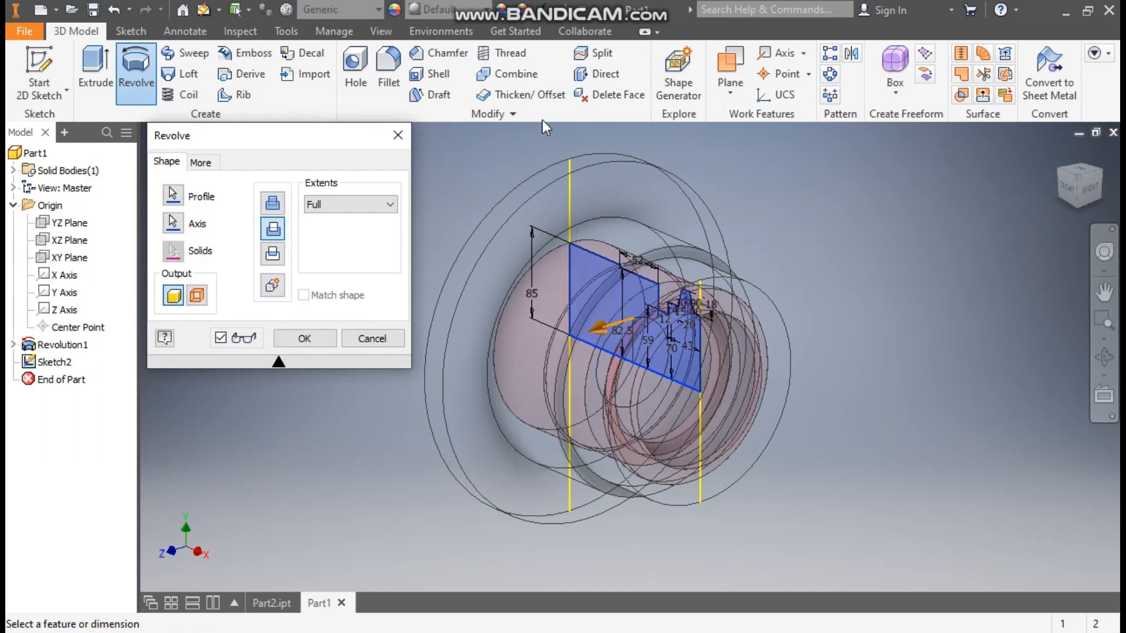
Switch the model display to shaded with visible edges, check the cut preview from the flange side and complete the revolved cut.
left_click(391, 34)
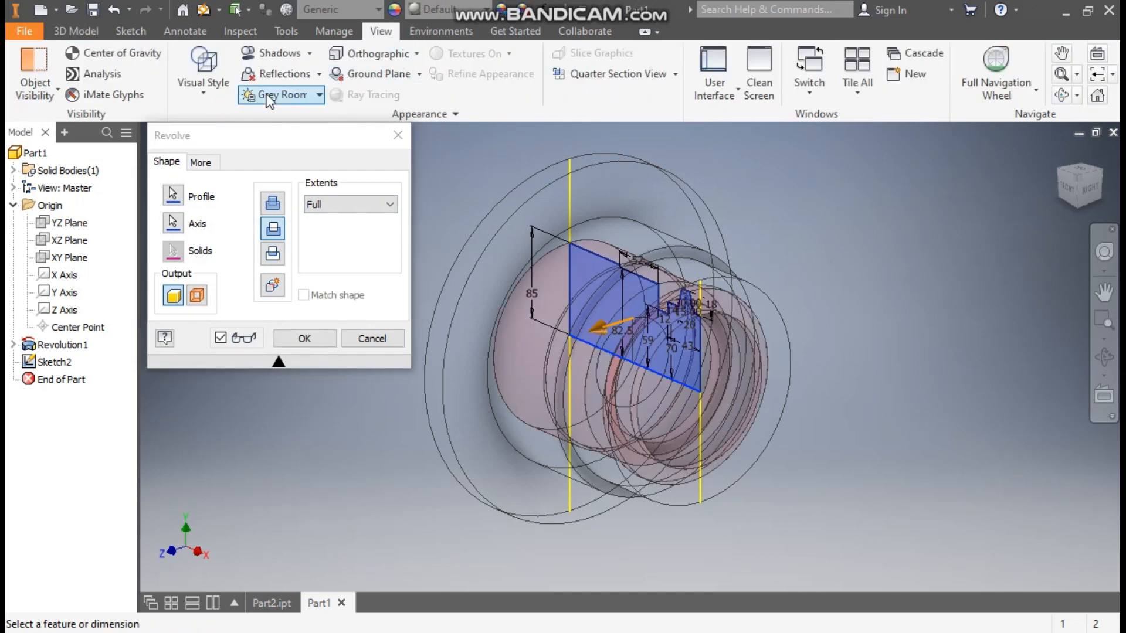
left_click(201, 94)
left_click(230, 192)
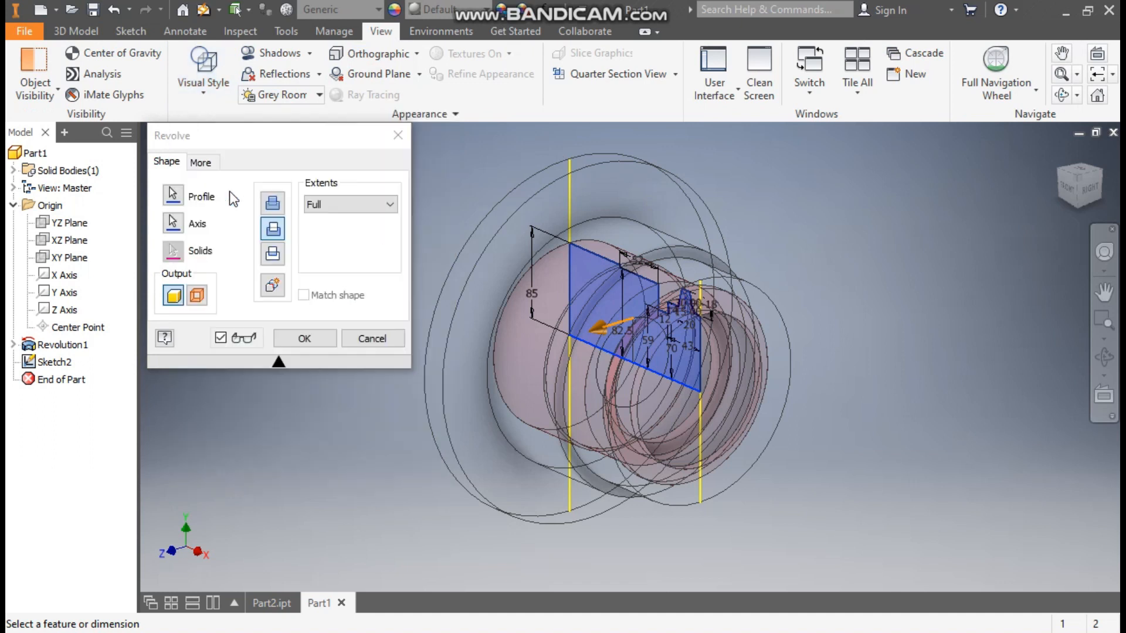
left_click(1056, 170)
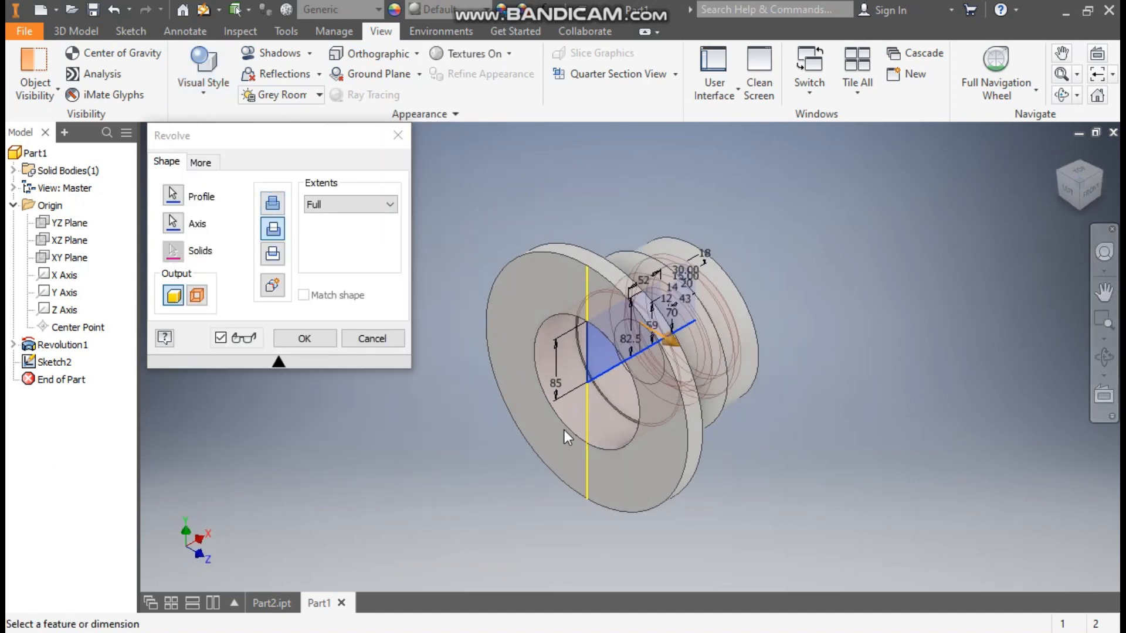
left_click(326, 343)
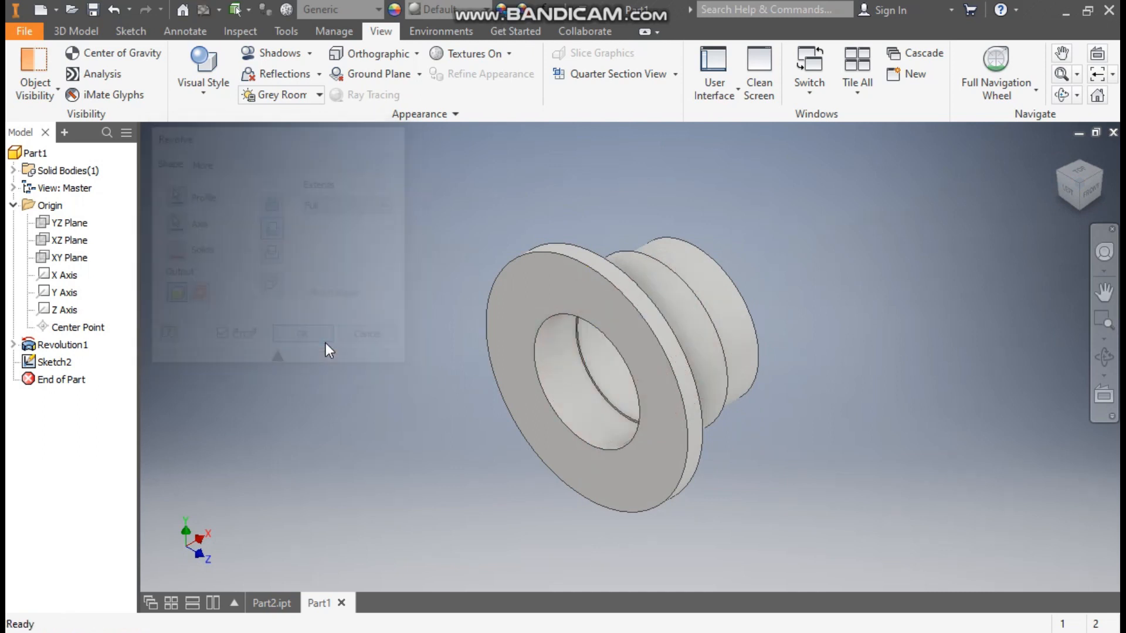
Chamfer the outer circular edge of the hub's small end face with a distance of 8 mm.
left_click(1103, 171)
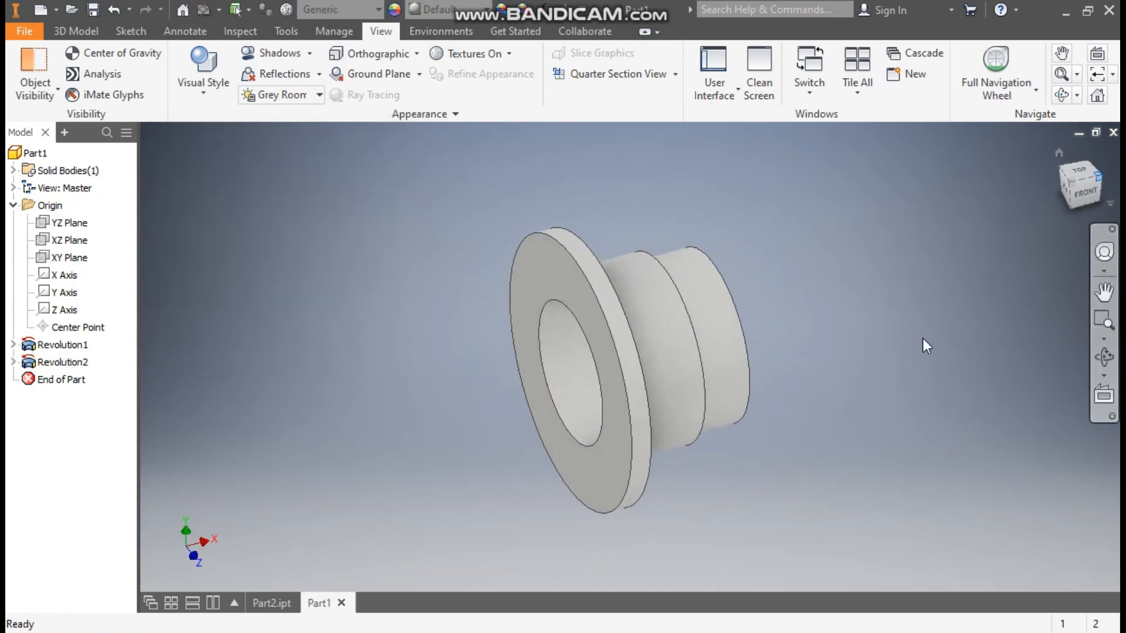
scroll(759, 354, "up", 3)
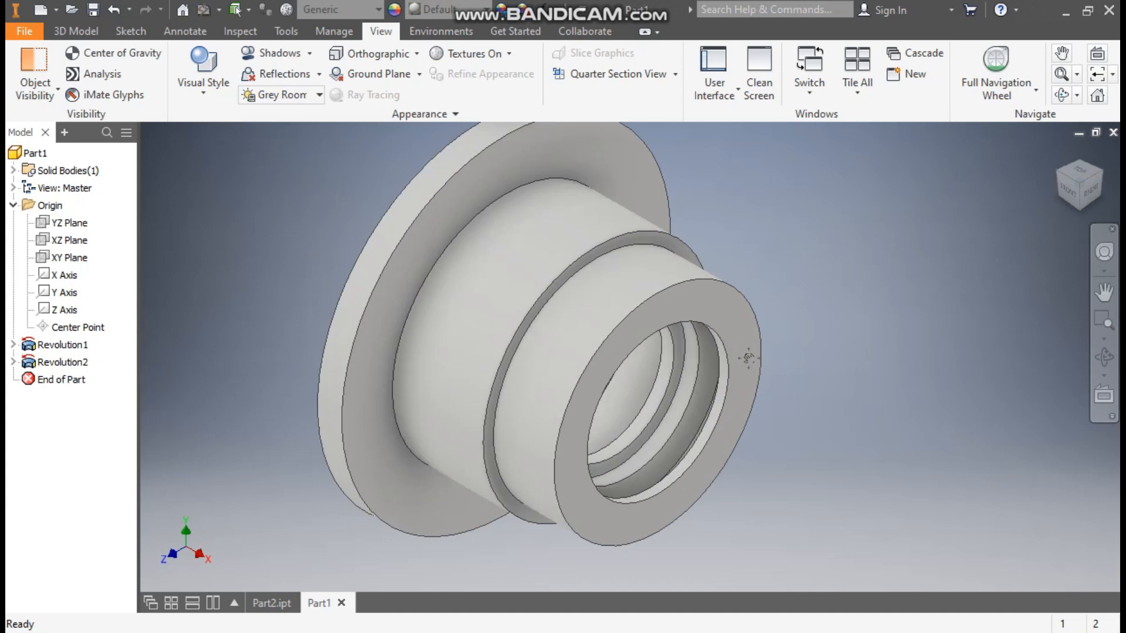
middle_click_drag(749, 357, 754, 364)
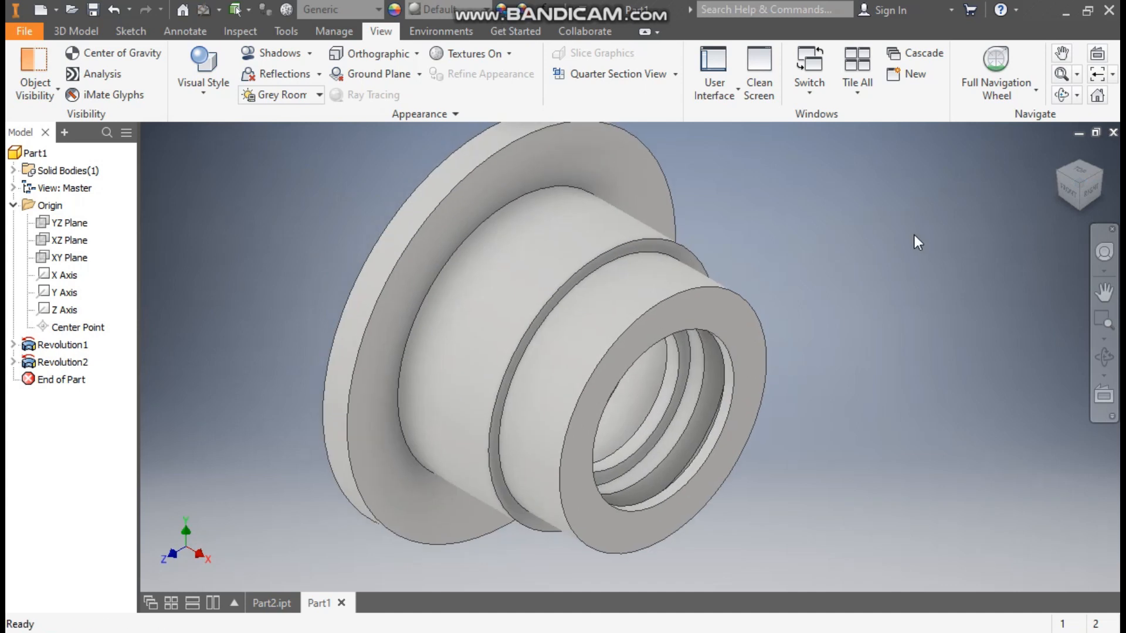
left_click(733, 290)
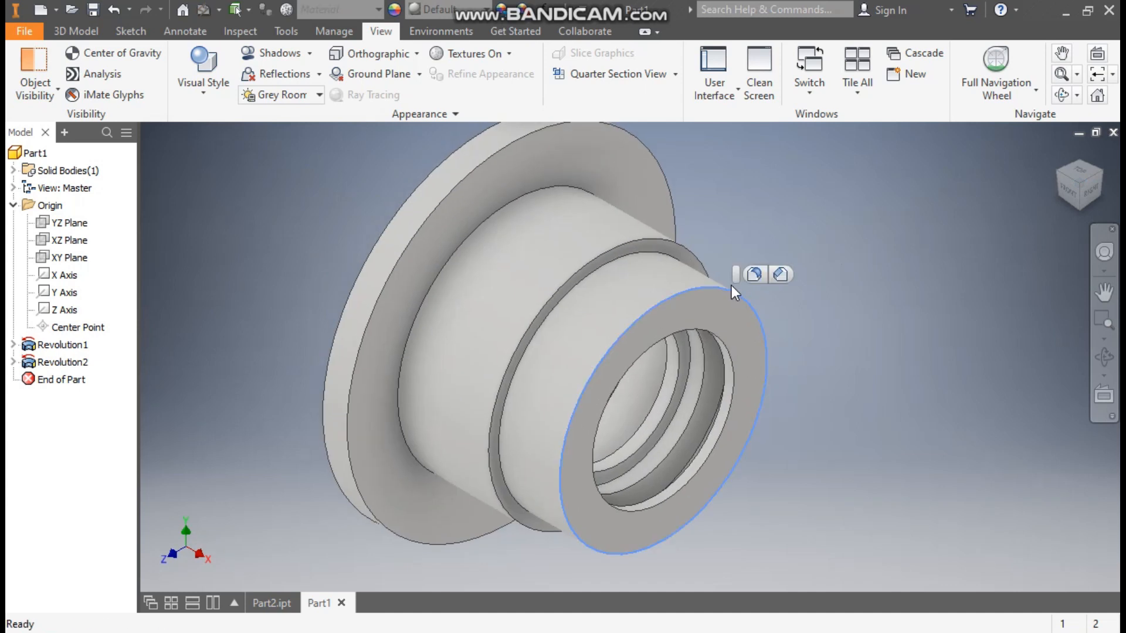
left_click(780, 273)
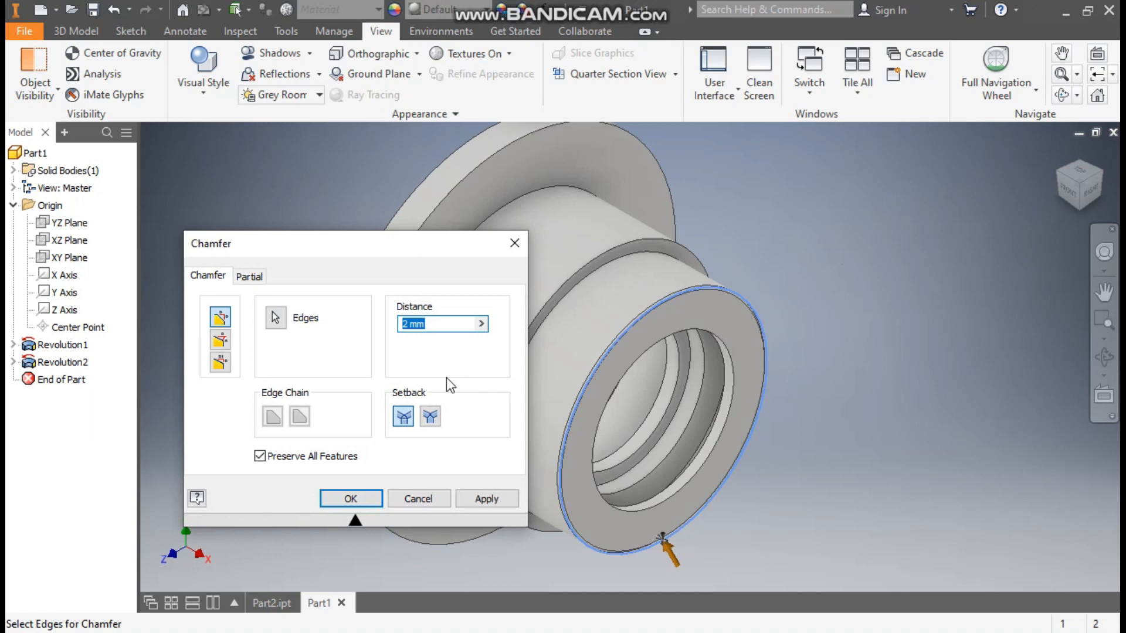
type("8")
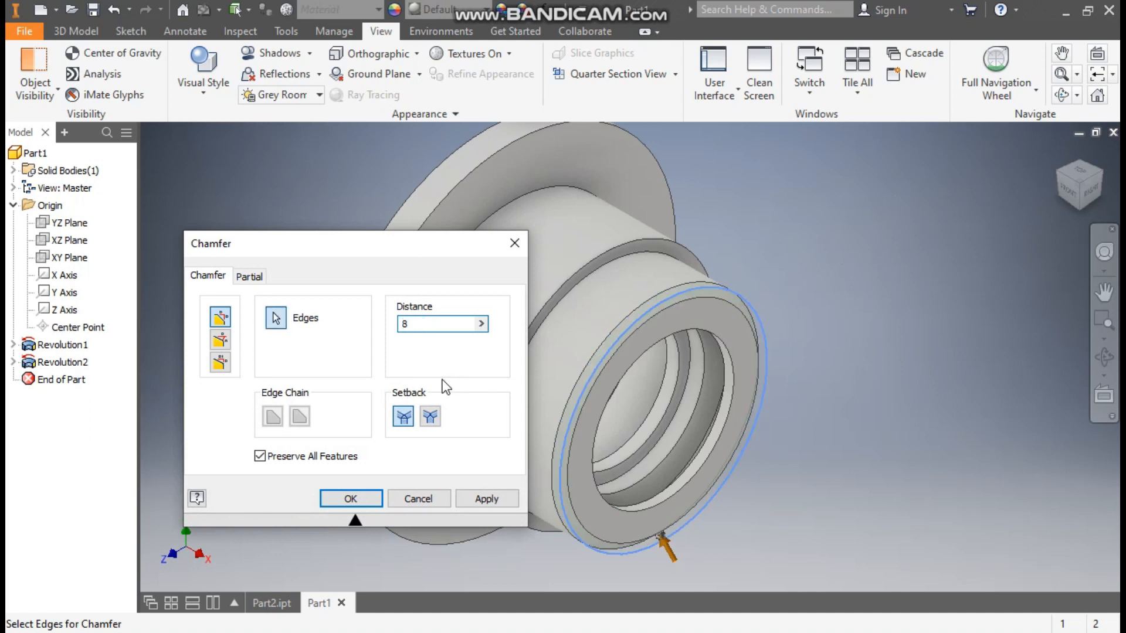
left_click(368, 499)
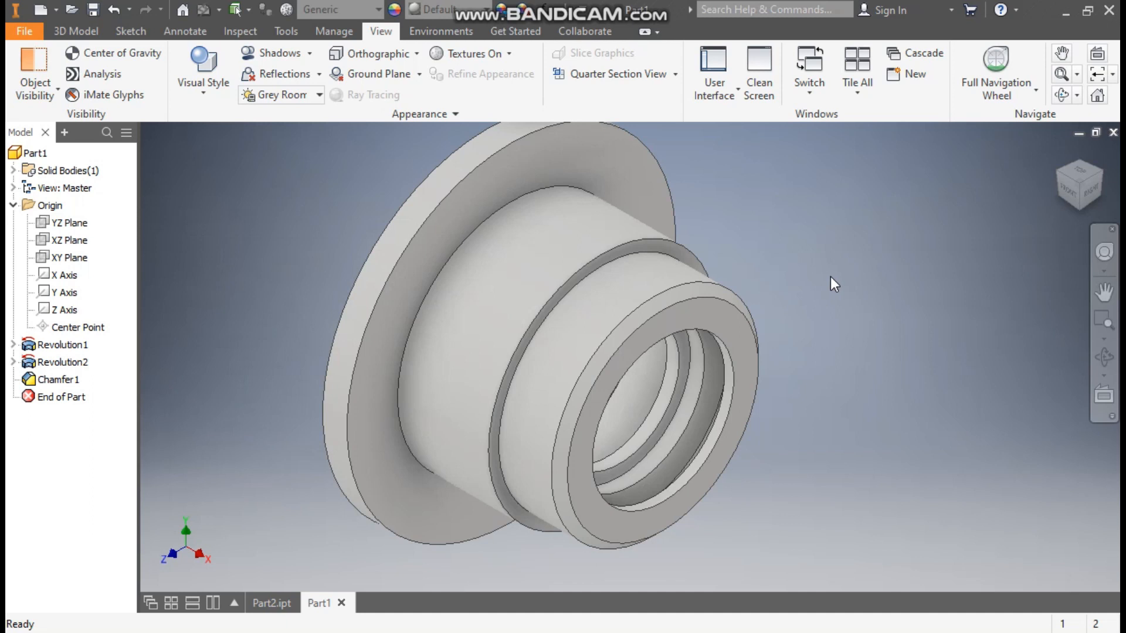
Examine the hole layout on the flange face of the finished Part2 for reference and return to Part1.
left_click(1053, 168)
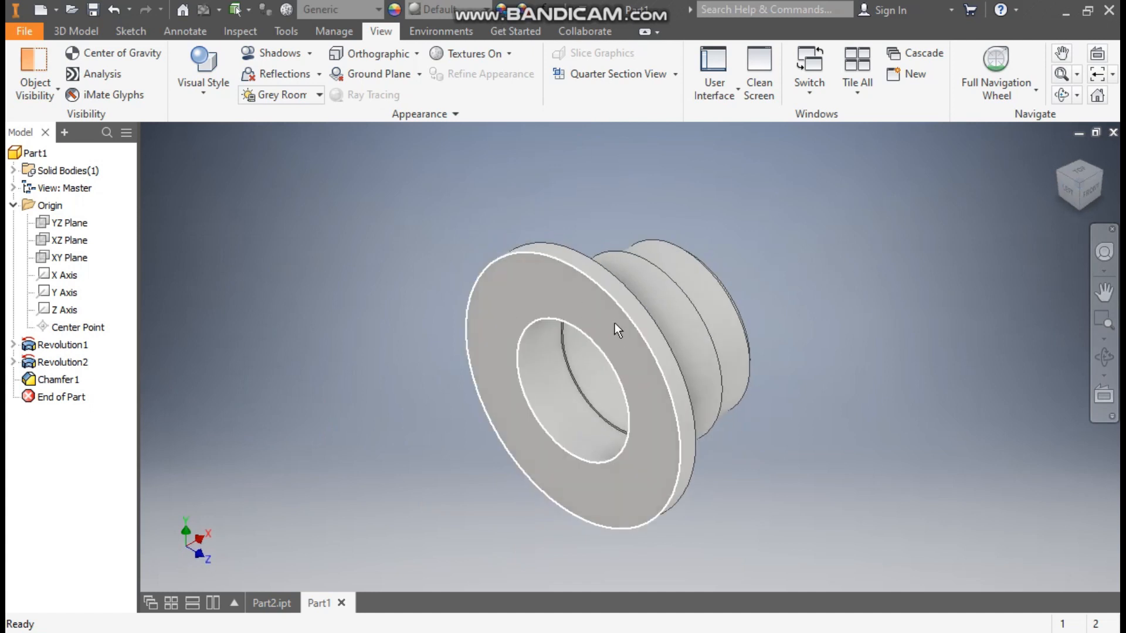
left_click(273, 603)
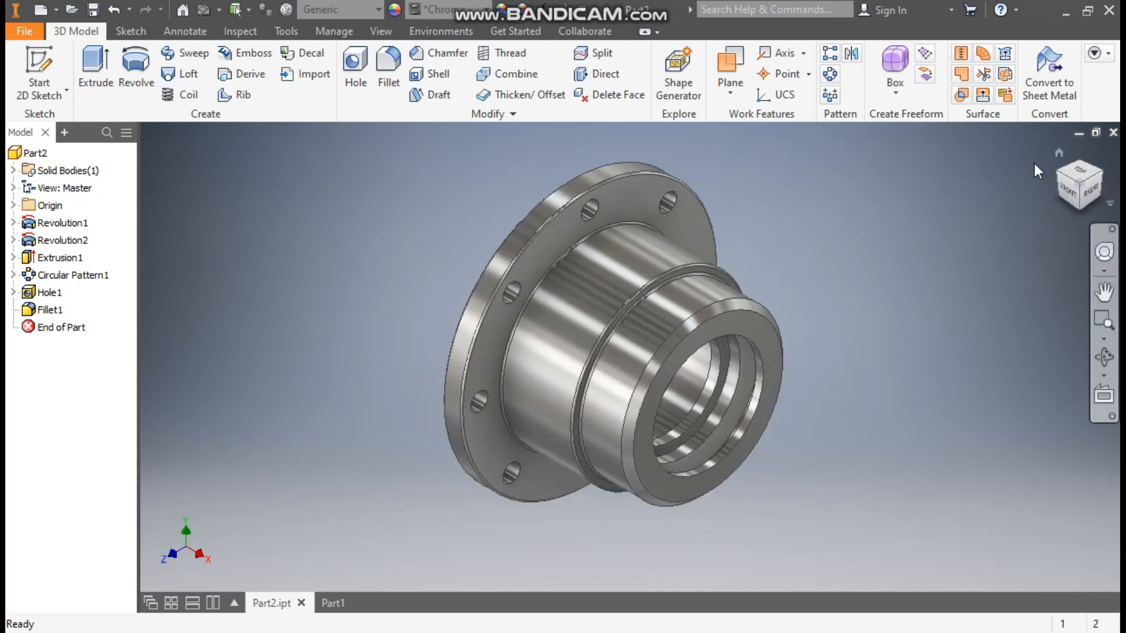
left_click(1060, 171)
scroll(596, 346, "down", 5)
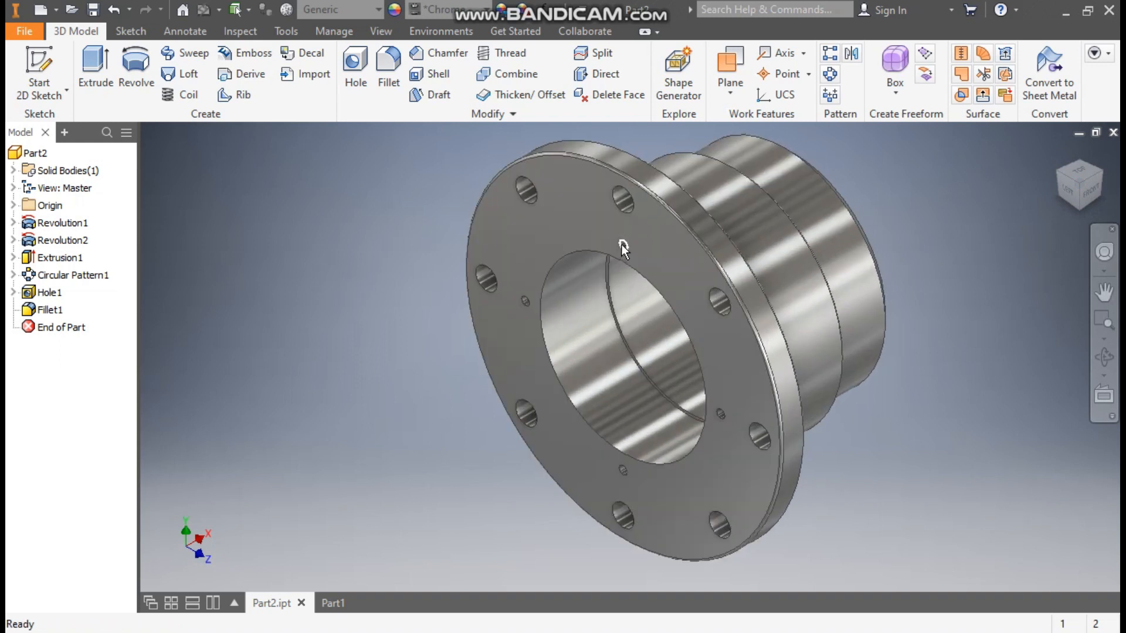
left_click(622, 245)
left_click(296, 355)
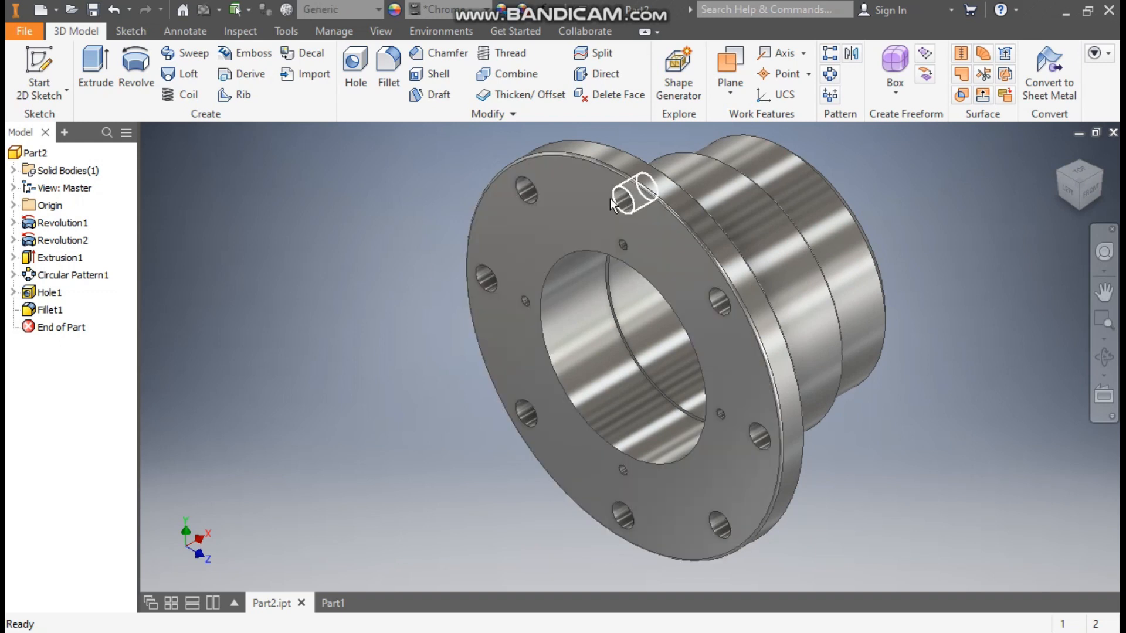
left_click(335, 601)
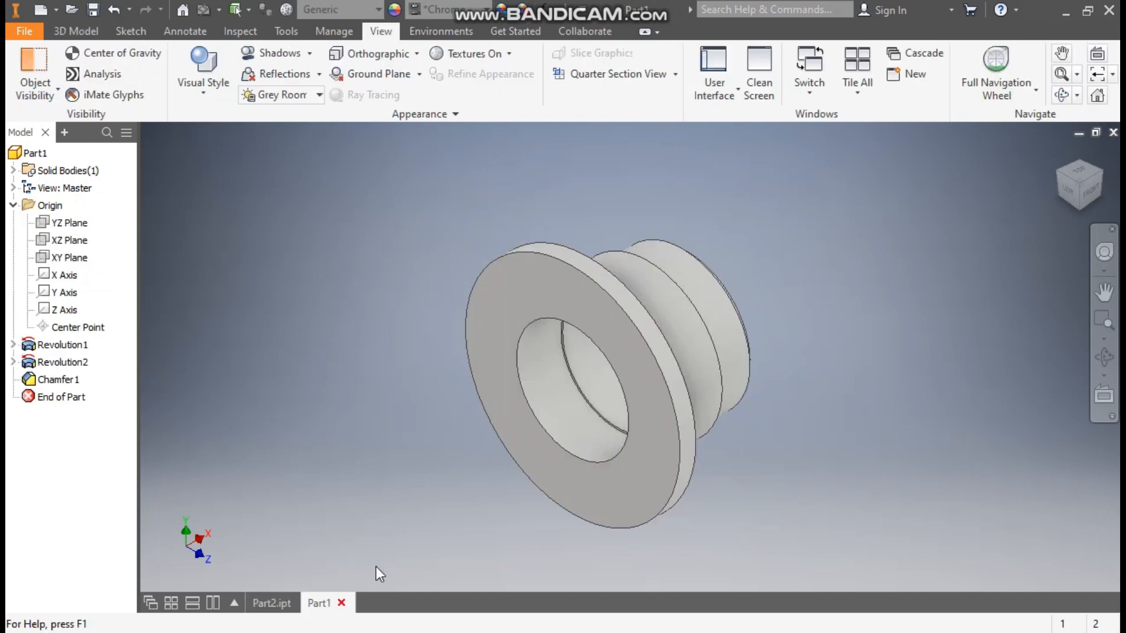
Start a sketch on the flange's flat outer face and draw a 280 mm diameter circle centred on the origin.
left_click(531, 278)
left_click(654, 267)
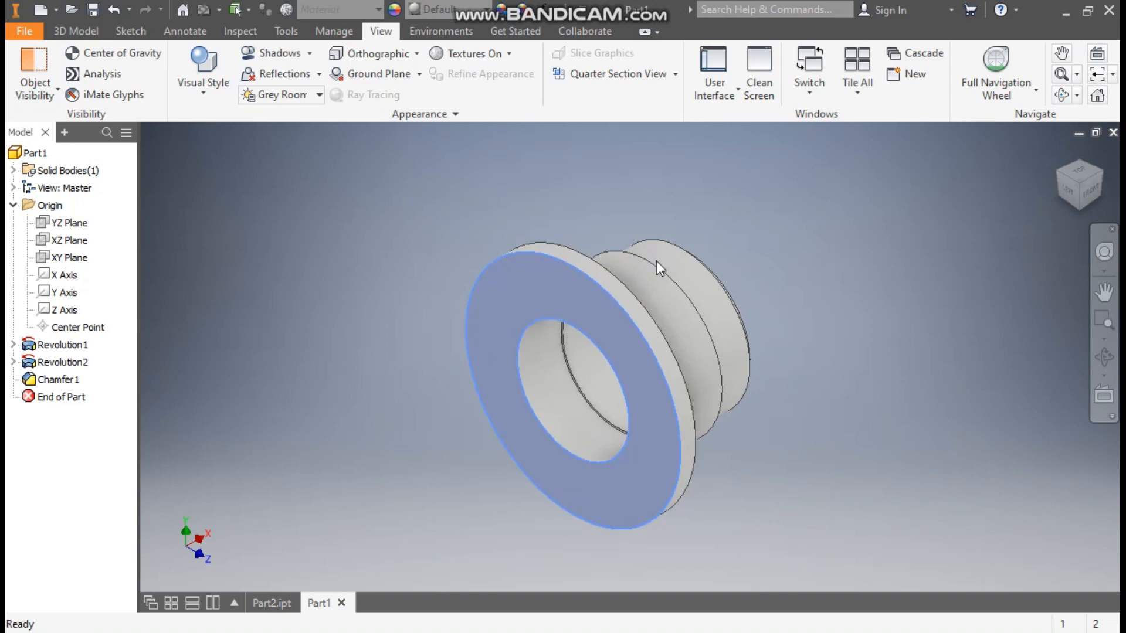
left_click(136, 61)
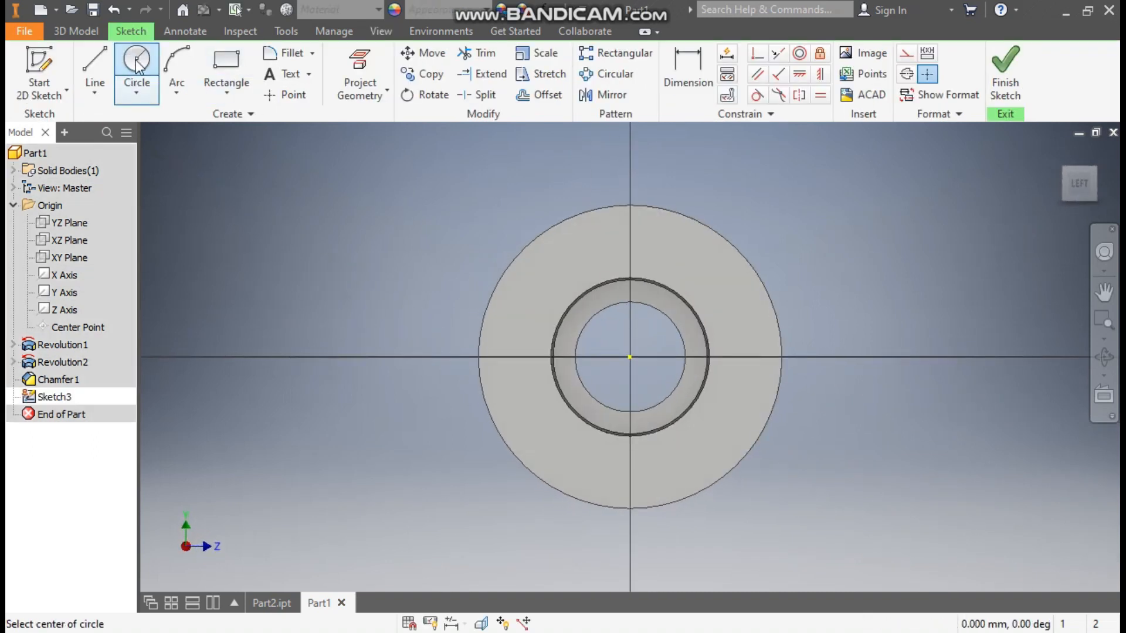
left_click(630, 356)
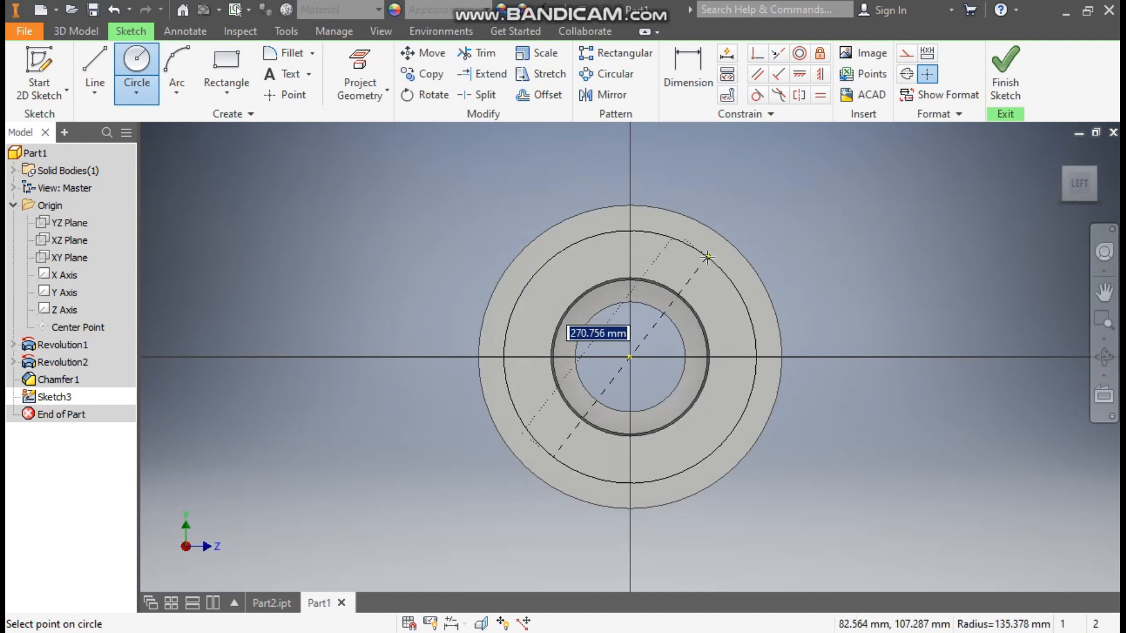
type("280")
key("Return")
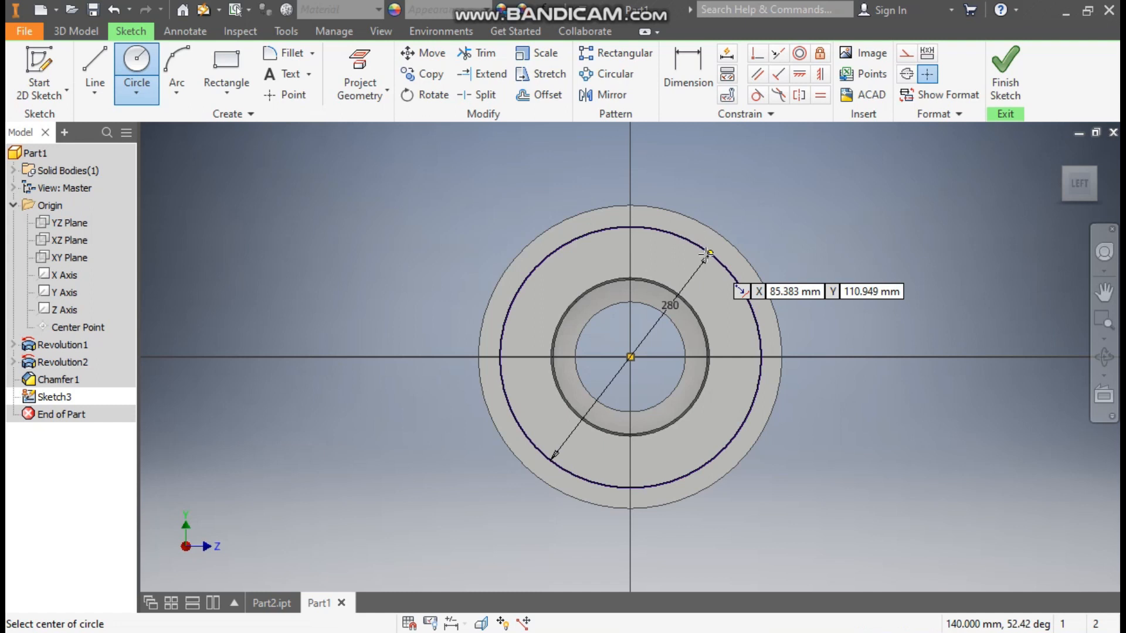
Draw a 22 mm diameter circle at the top of the 280 mm circle and align its centre vertically with the origin.
left_click(630, 227)
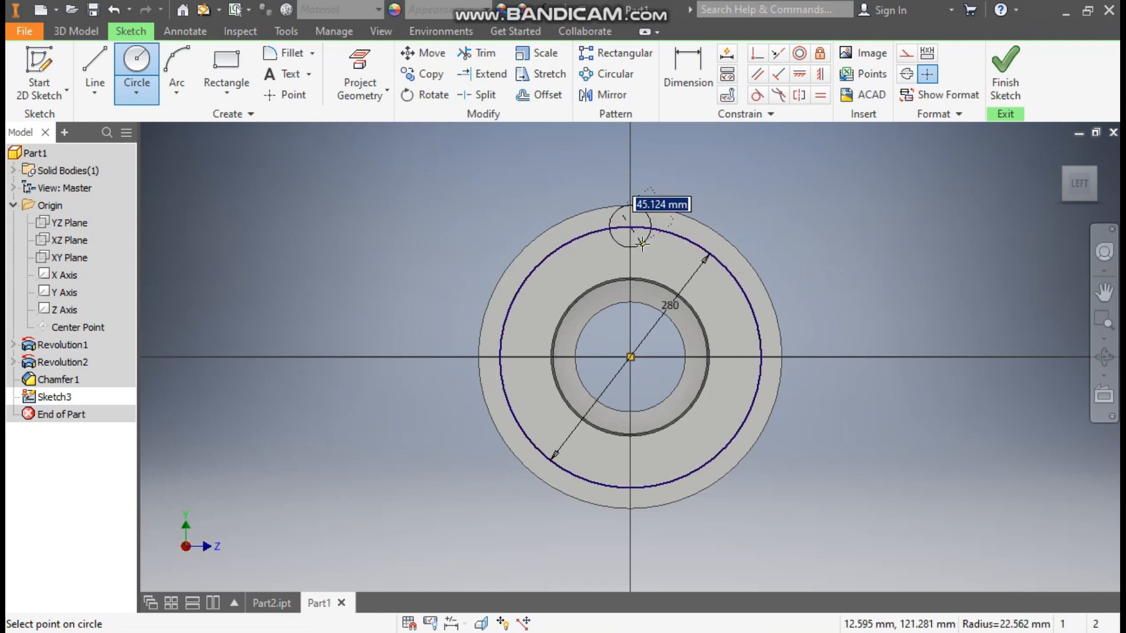
type("22")
key("Return")
key("Escape")
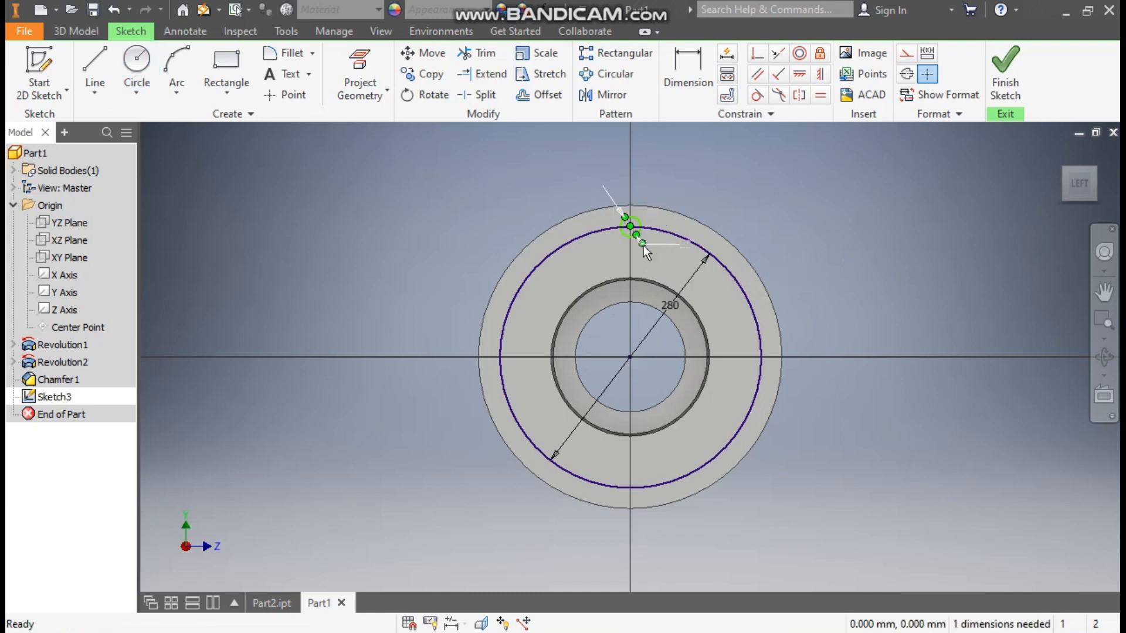
left_click(819, 74)
left_click(630, 225)
left_click(632, 355)
key("Escape")
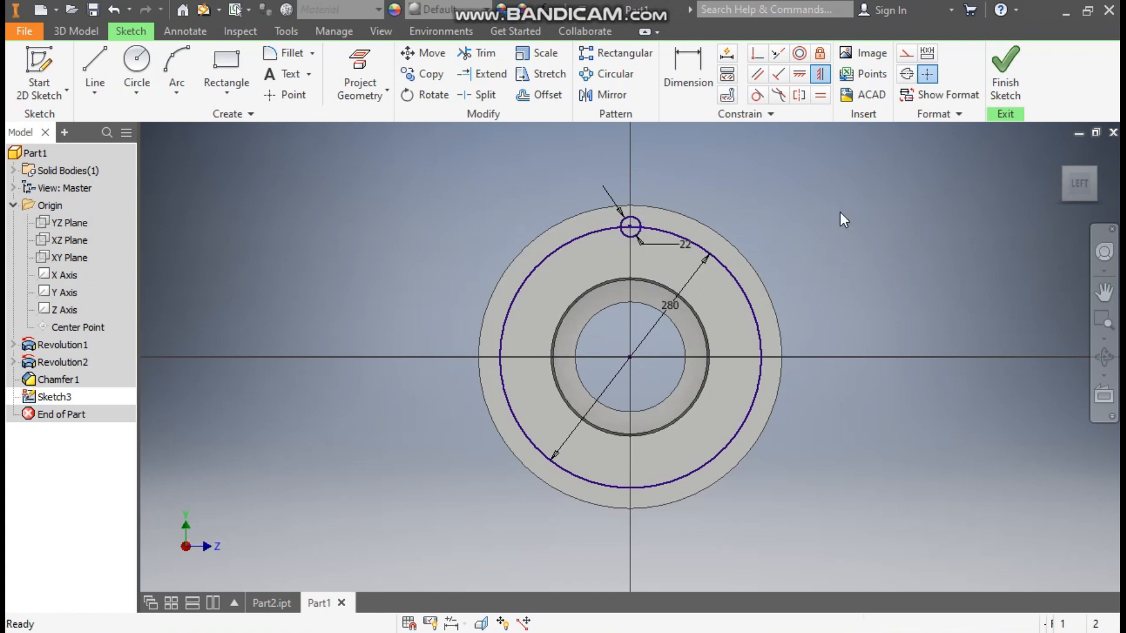
Convert the 280 mm circle to construction geometry.
left_click(733, 275)
left_click(906, 54)
left_click(884, 220)
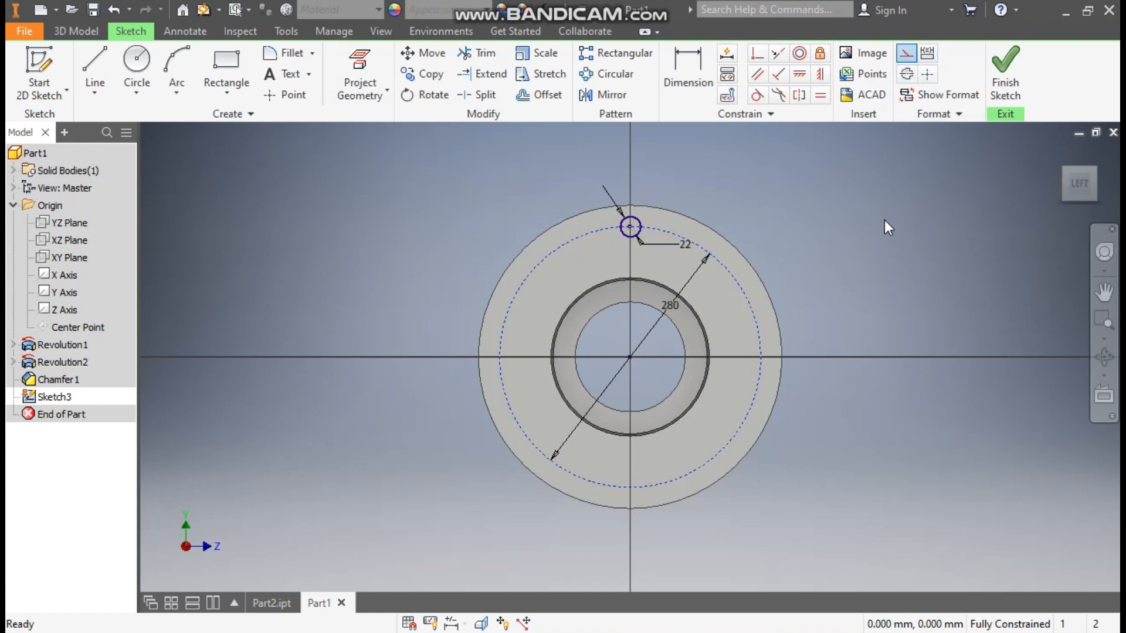
Create a circular pattern of the 22 mm circle with 8 instances over 360 degrees around the flange centre.
left_click(620, 75)
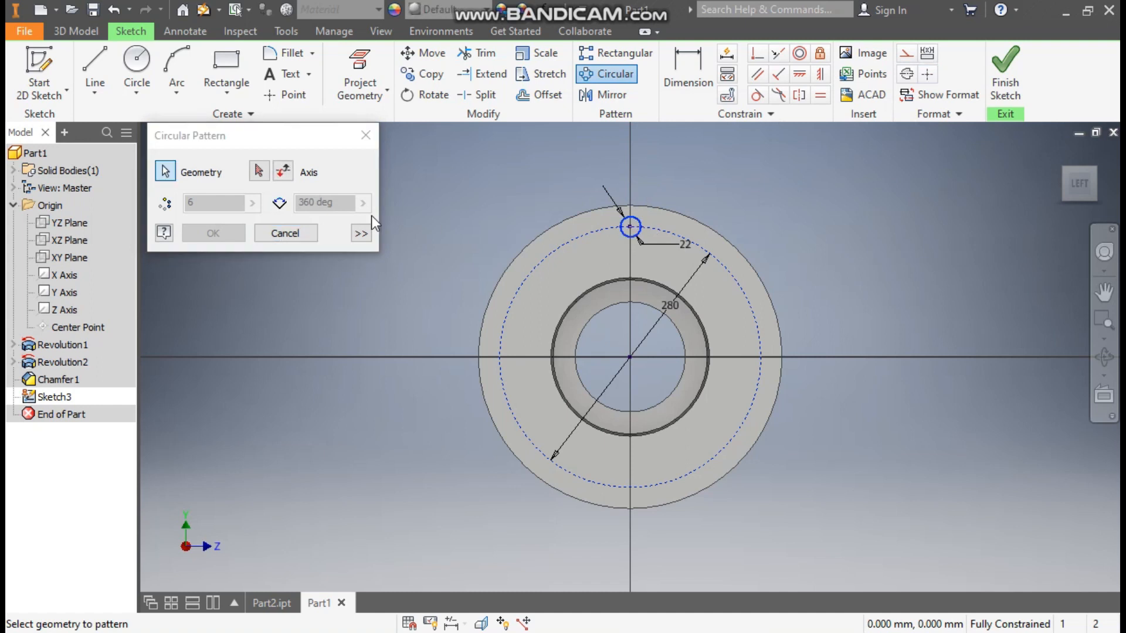
left_click(260, 171)
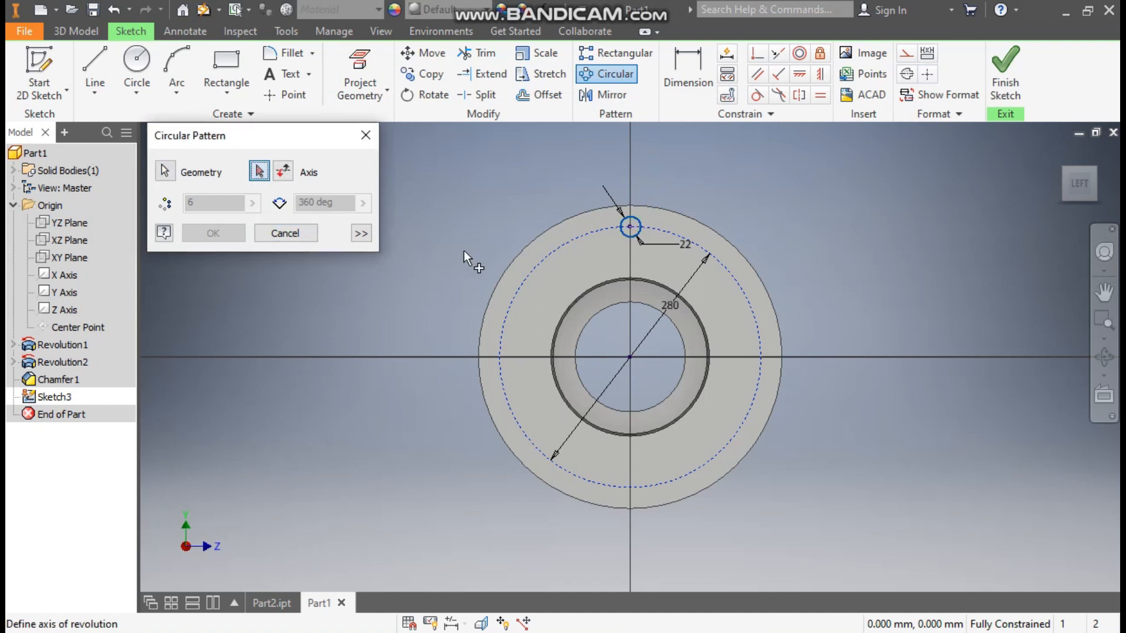
left_click(553, 251)
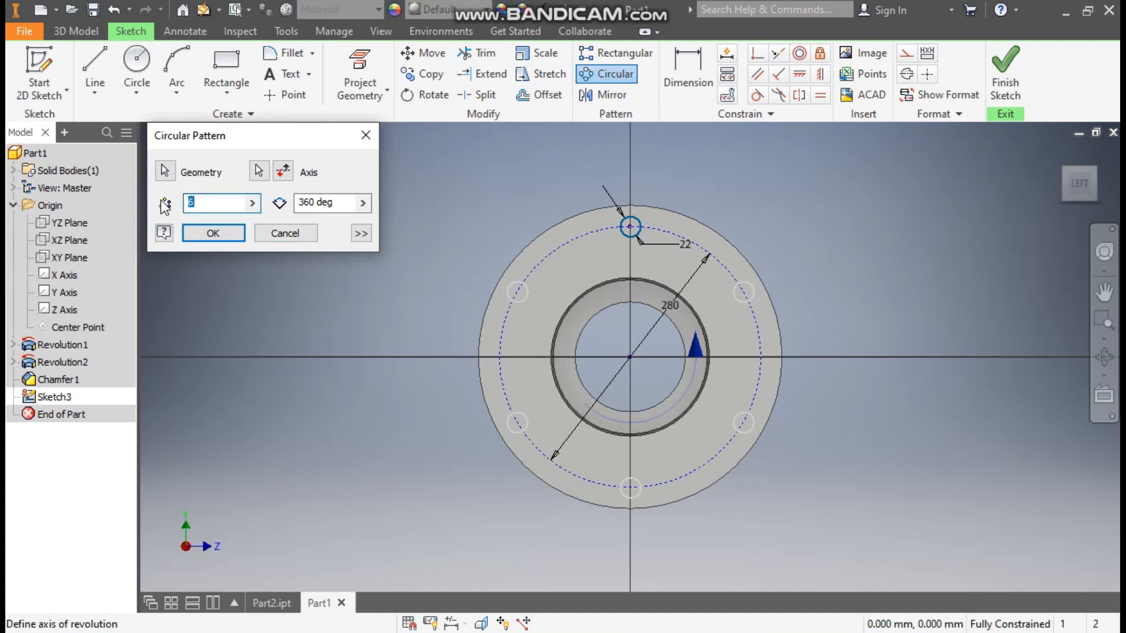
type("8")
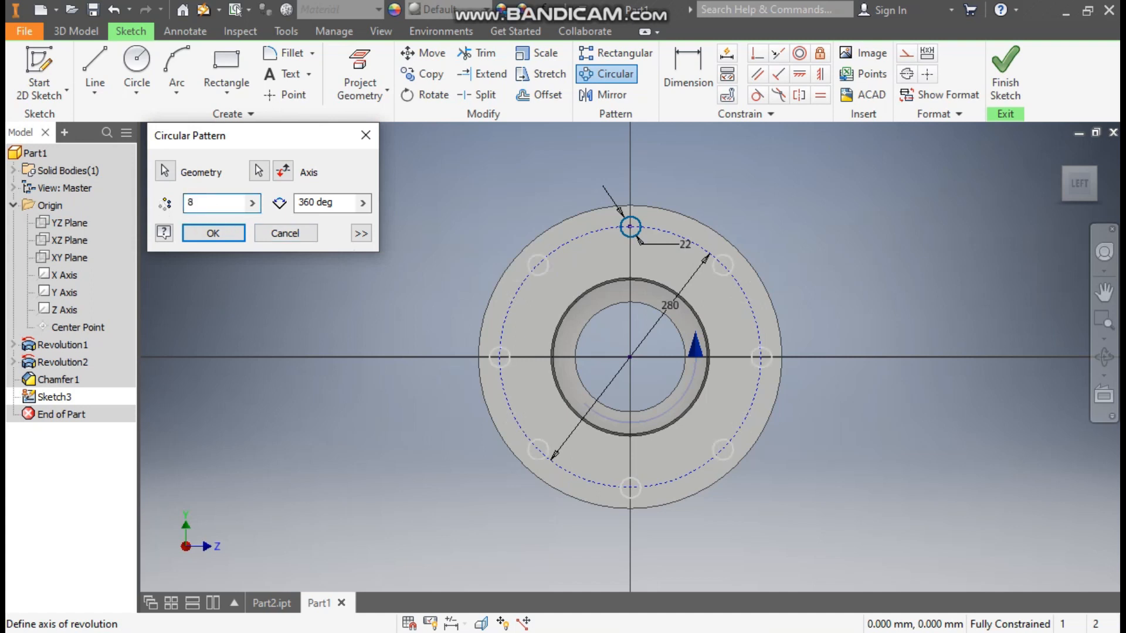
left_click(205, 231)
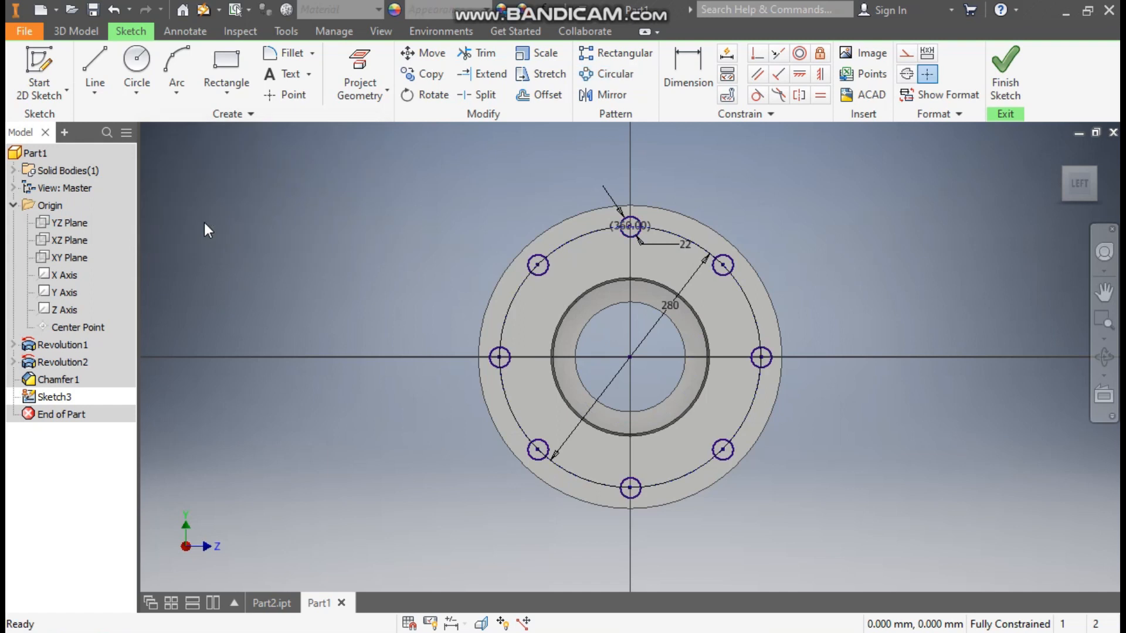
Extrude the eight 22 mm circles as a cut with extents set to All to make the flange bolt holes.
left_click(65, 30)
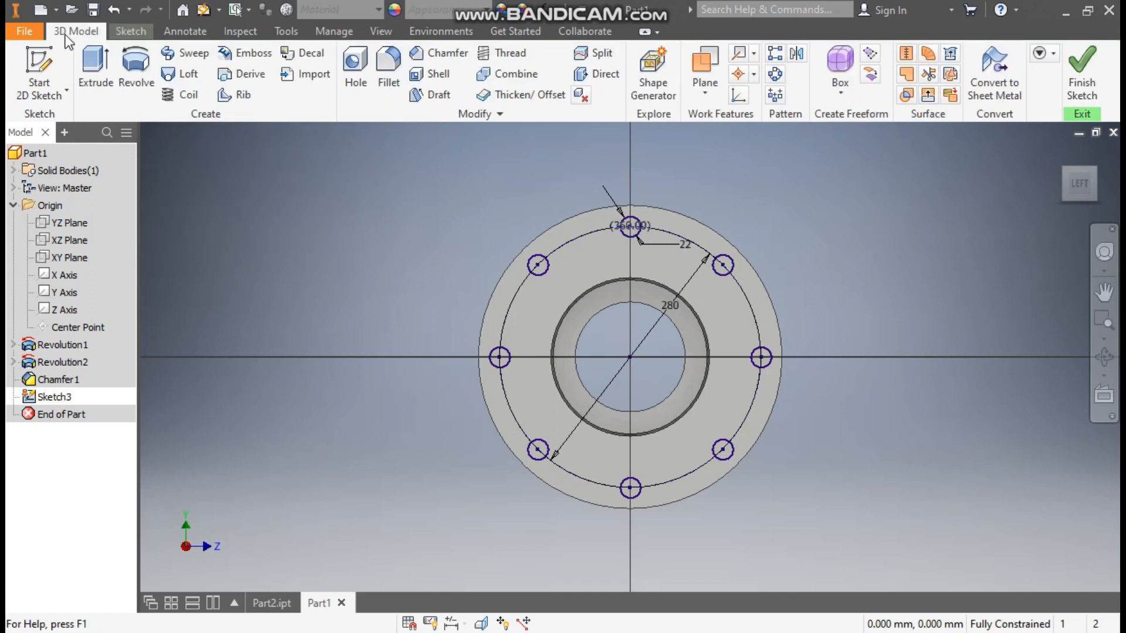
left_click(94, 62)
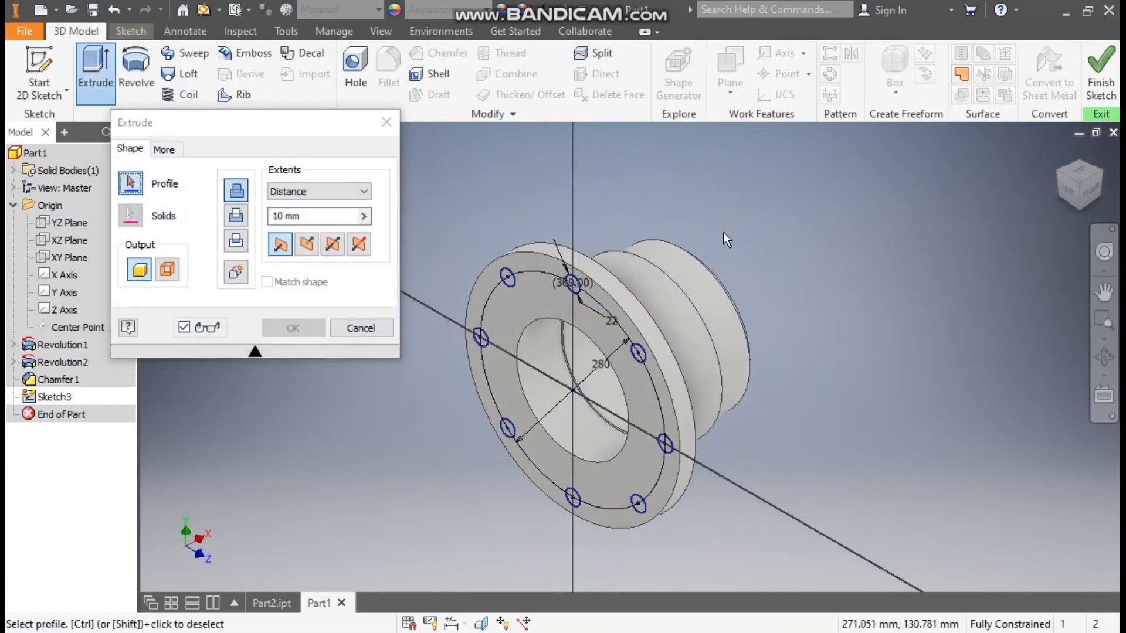
left_click(235, 214)
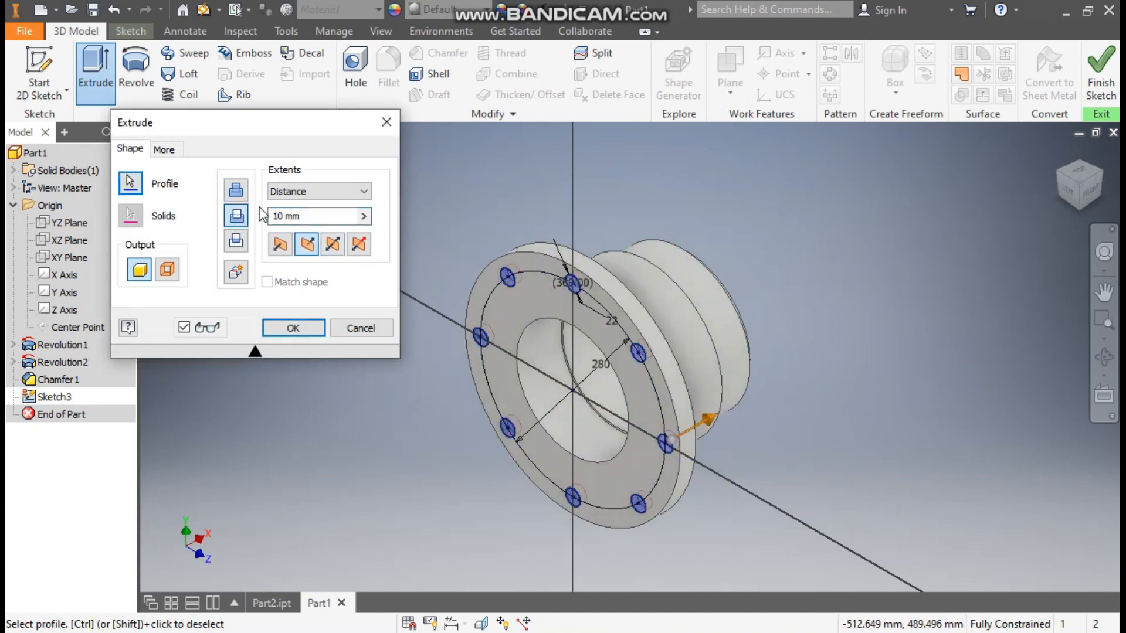
left_click(310, 189)
left_click(288, 253)
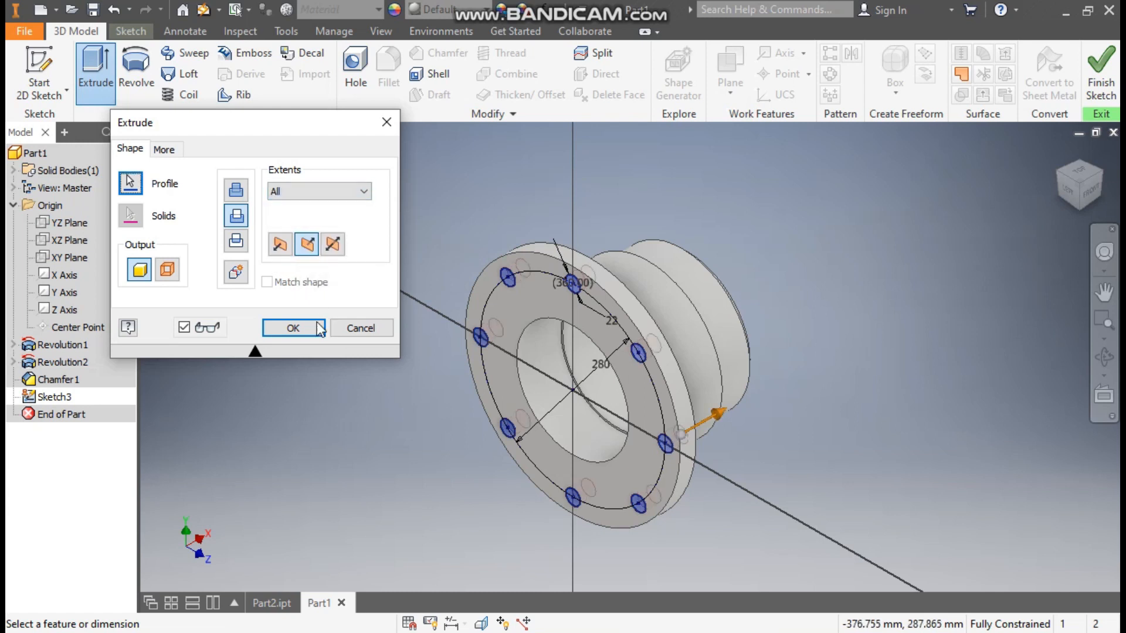
left_click(295, 328)
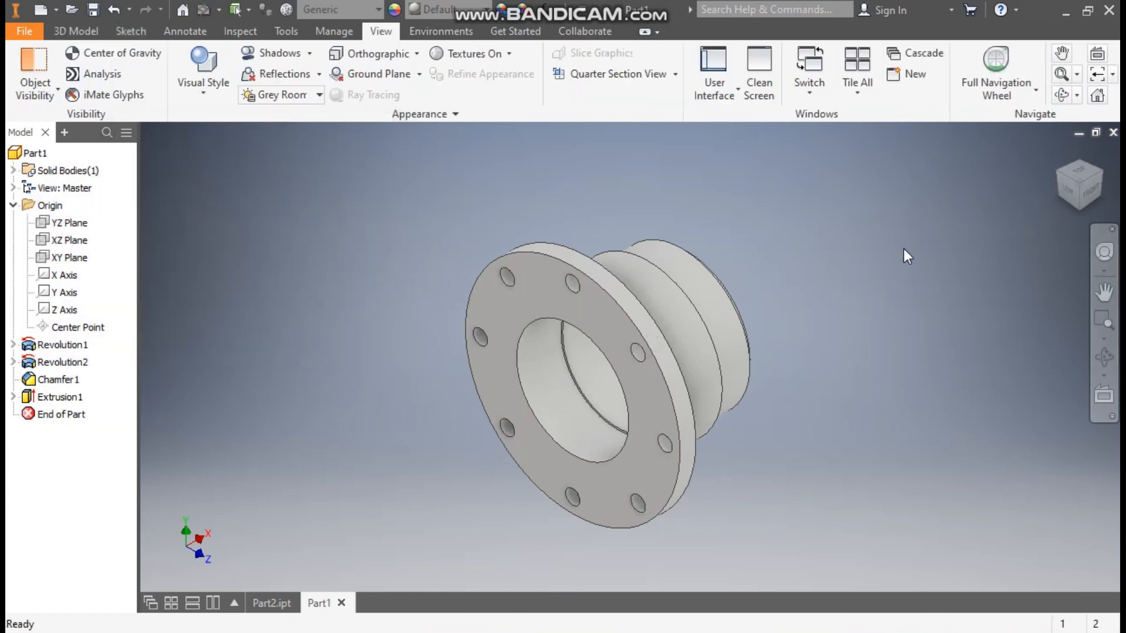
Start a sketch on the flange's flat outer face and draw a 200 mm diameter circle centred on the origin.
left_click(544, 300)
left_click(669, 287)
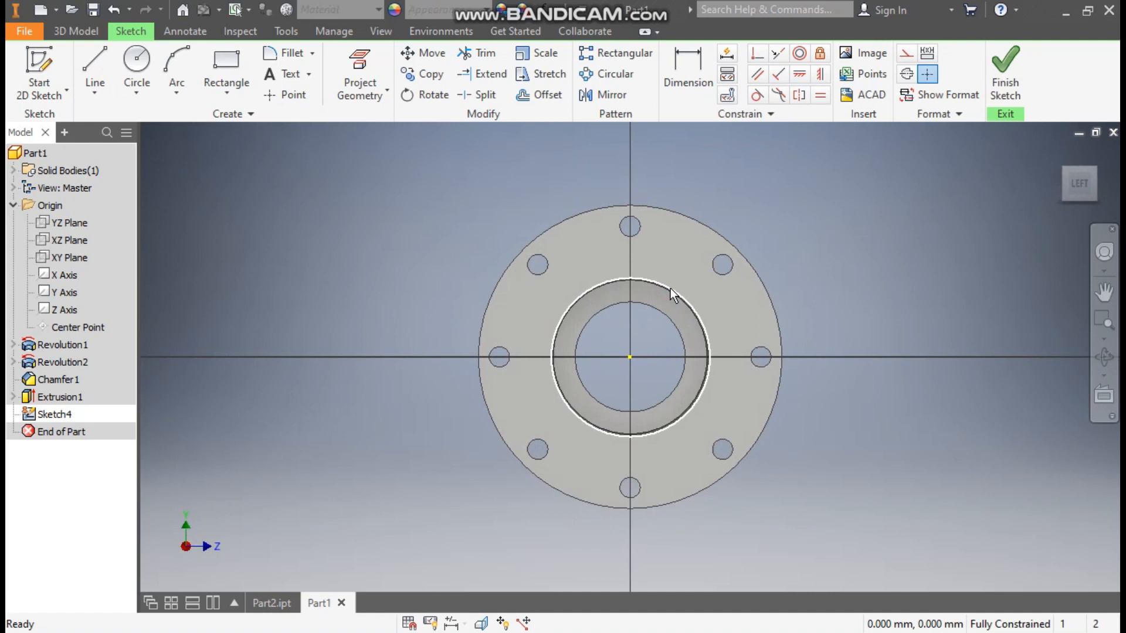
left_click(142, 62)
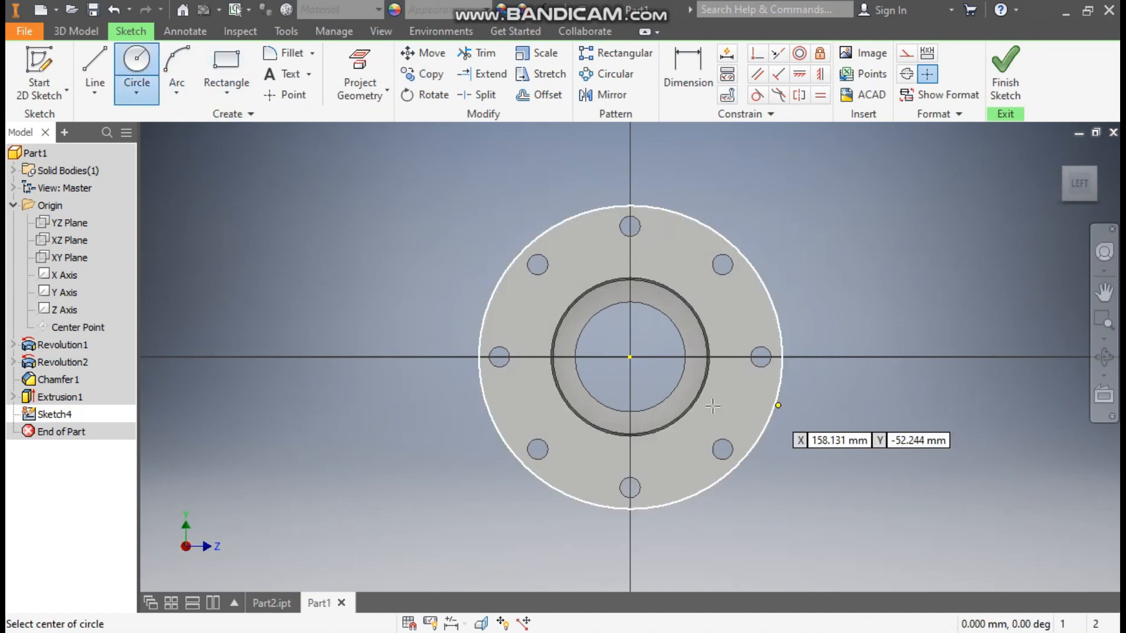
left_click(635, 362)
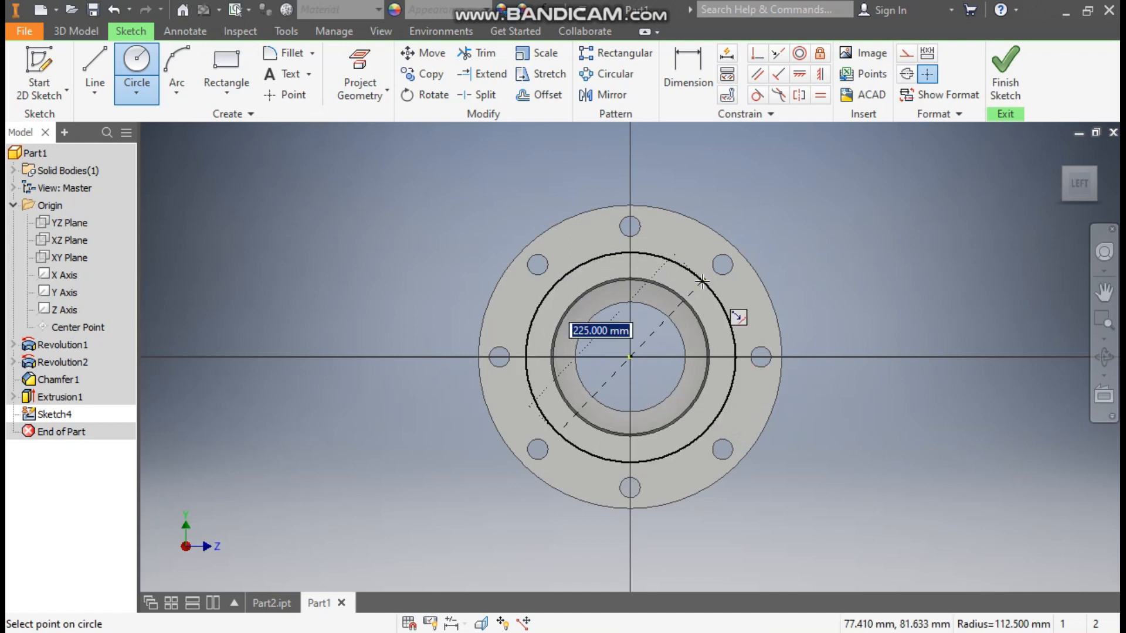
type("200")
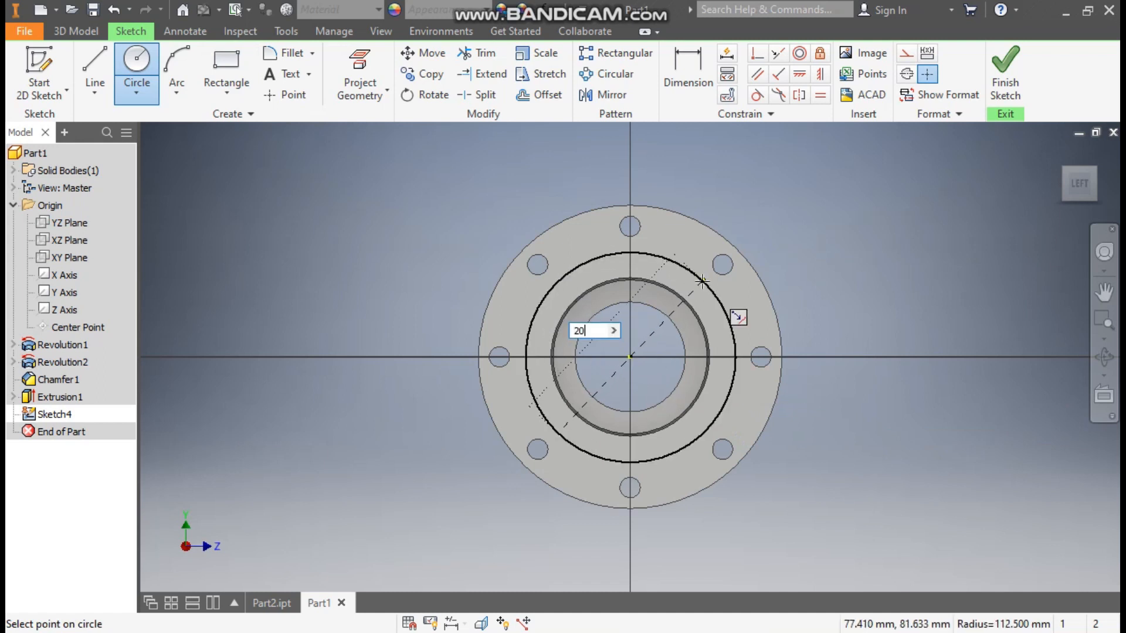
key("Return")
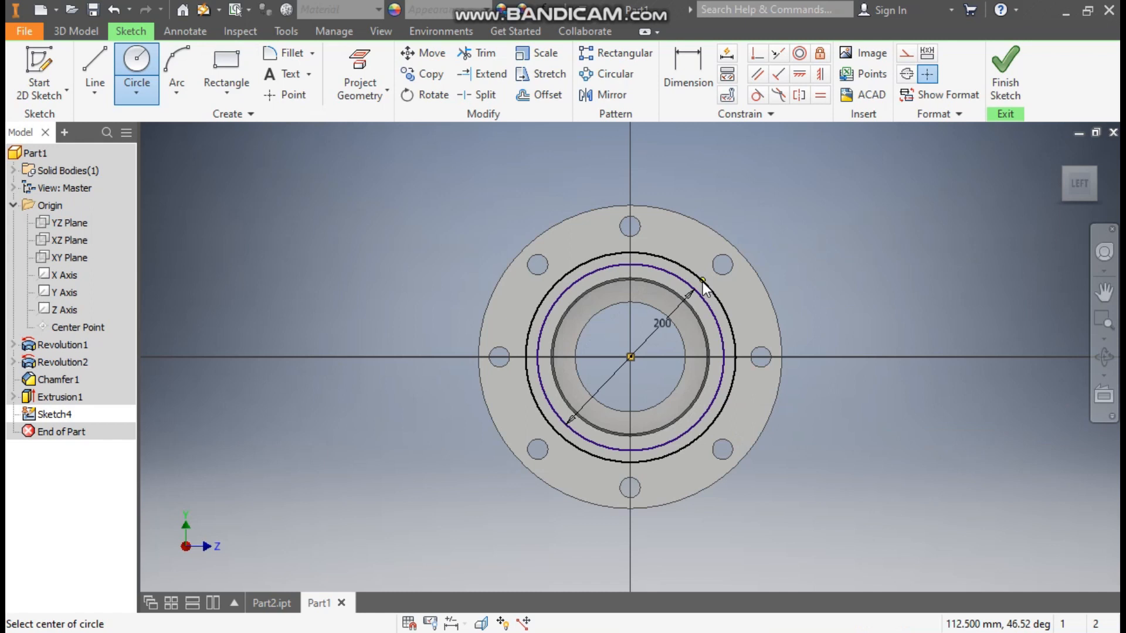
key("Escape")
Convert the 200 mm circle to construction geometry.
left_click(664, 268)
left_click(908, 58)
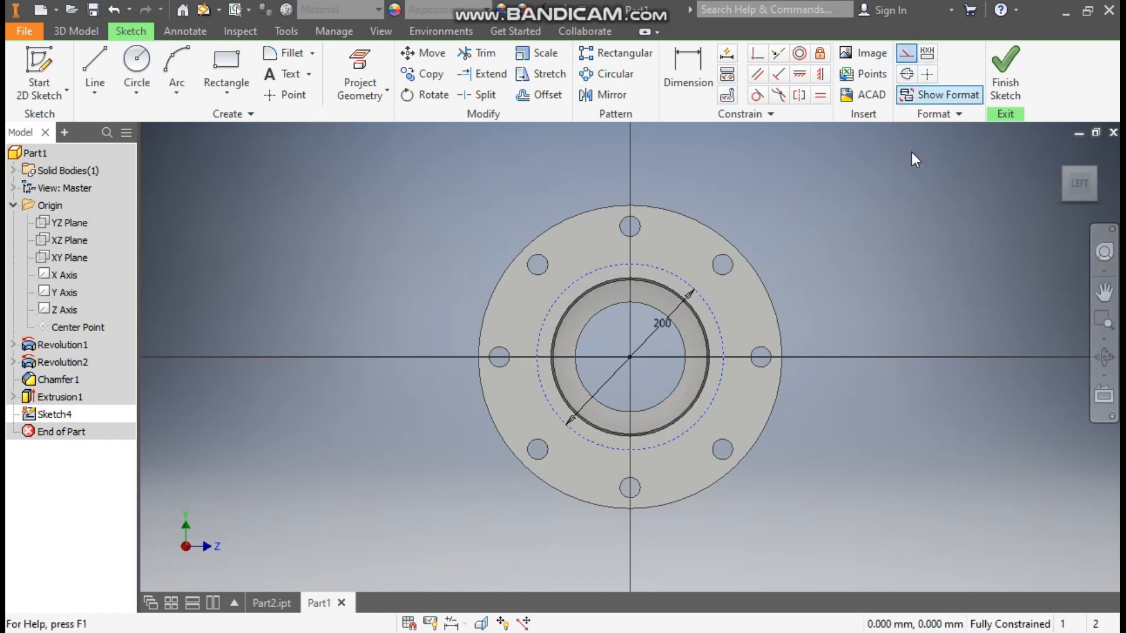
left_click(917, 218)
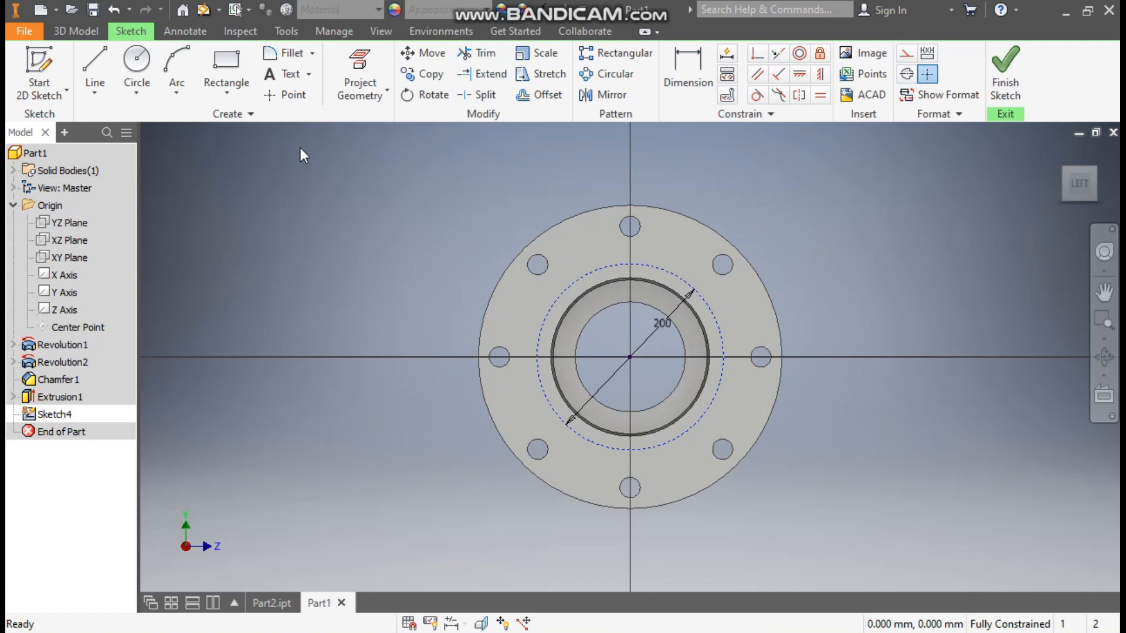
Place a sketch point at the top of the 200 mm construction circle and align it vertically with the origin.
left_click(287, 96)
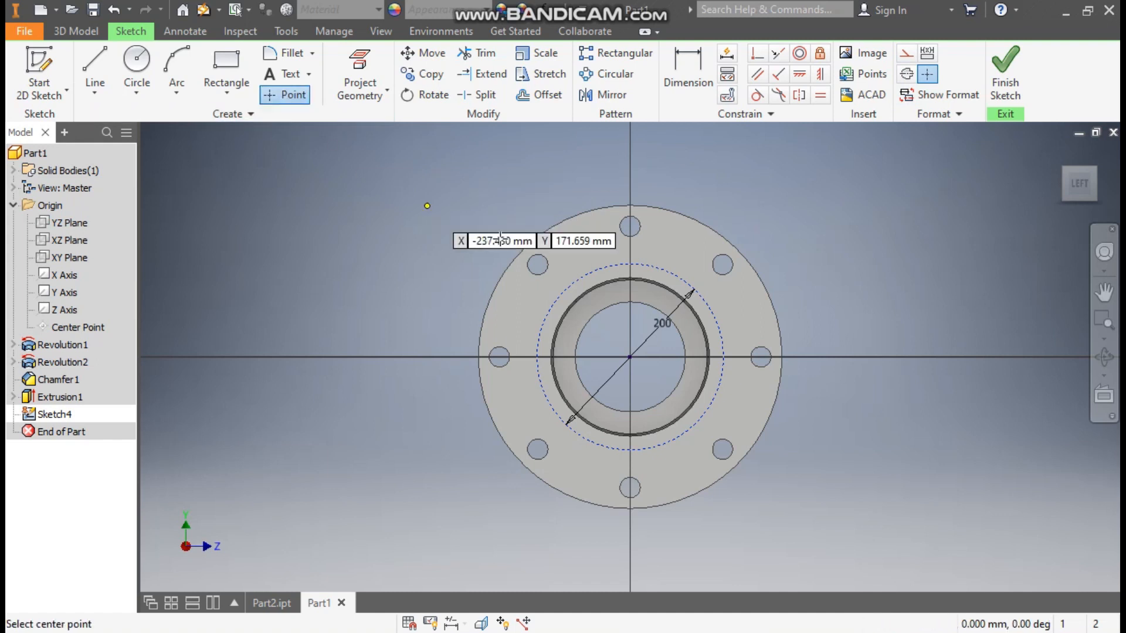
scroll(627, 267, "up", 5)
scroll(627, 267, "down", 5)
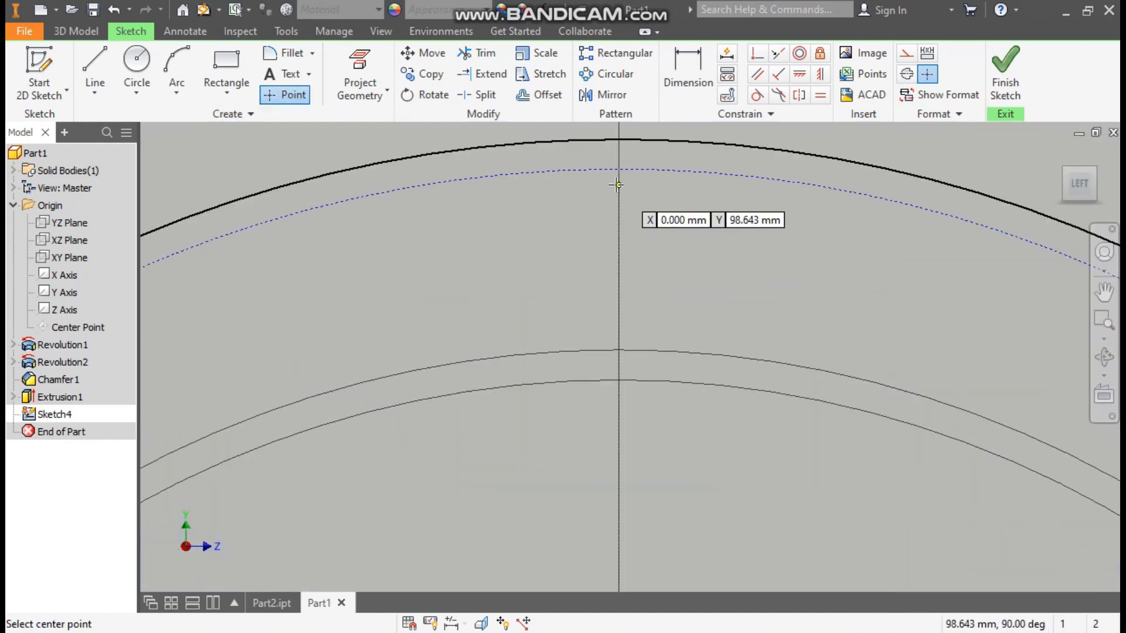
left_click(663, 247)
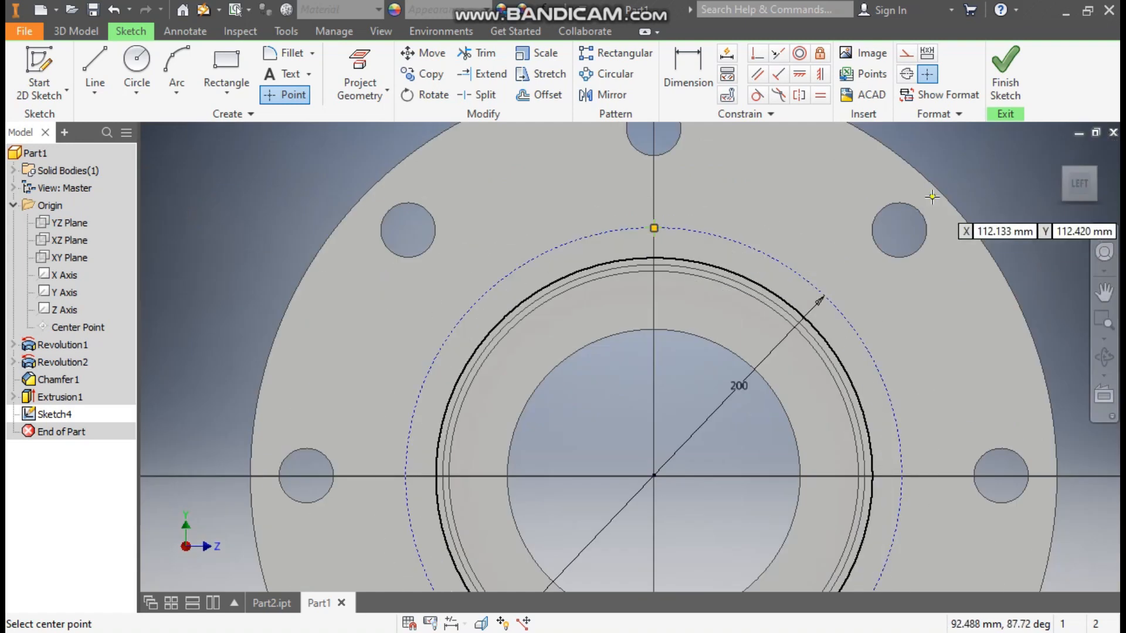
key("Escape")
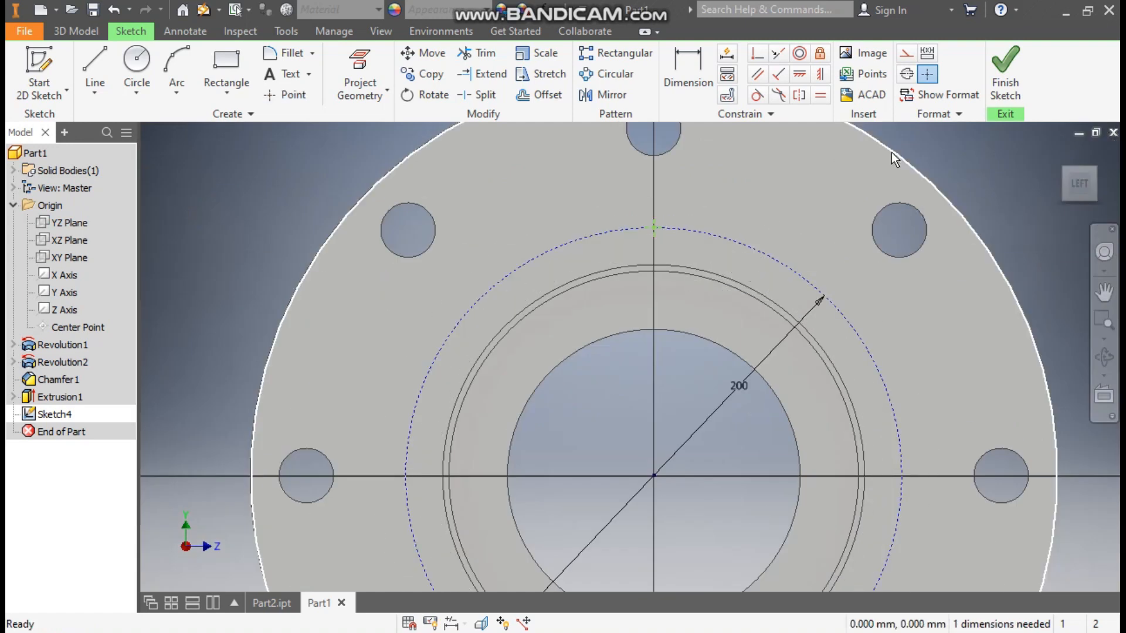
left_click(820, 76)
left_click(654, 229)
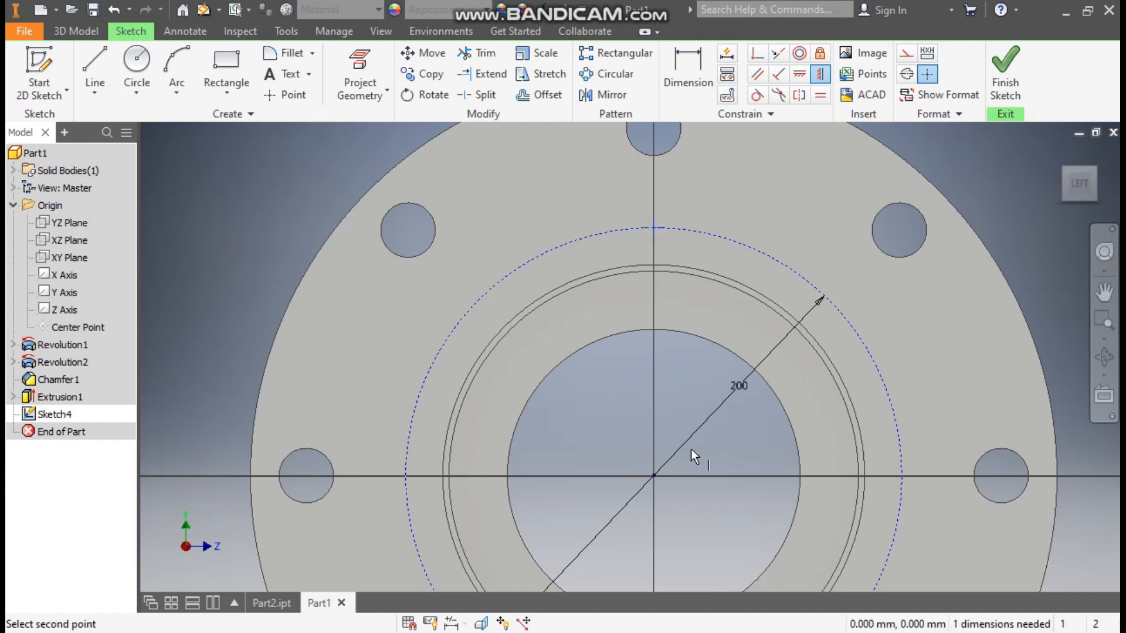
left_click(660, 478)
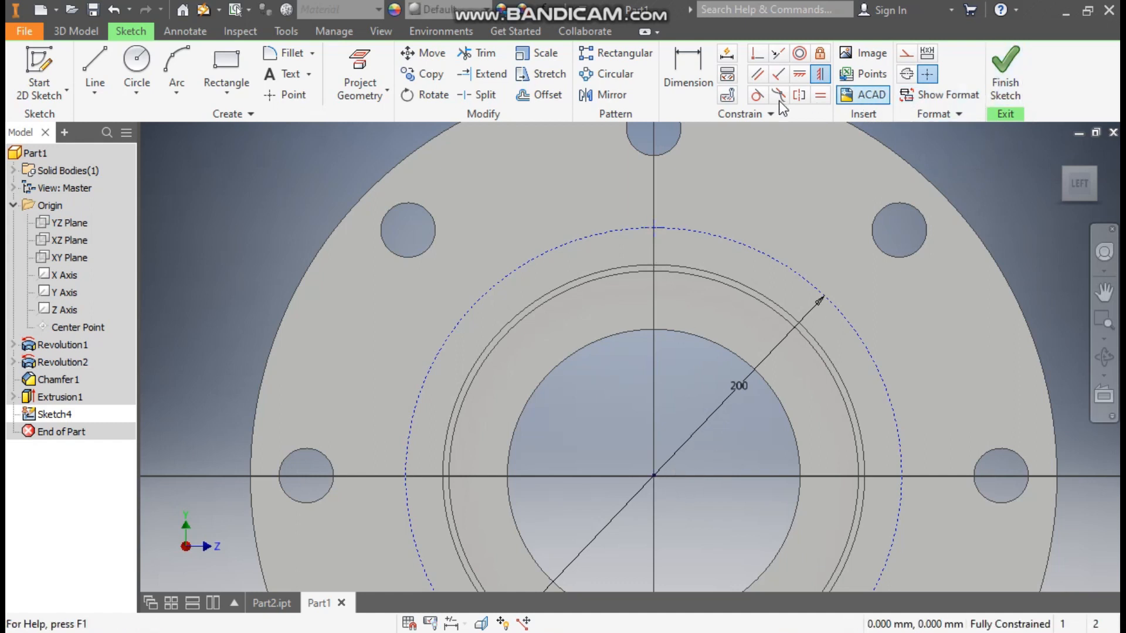
scroll(729, 192, "down", 3)
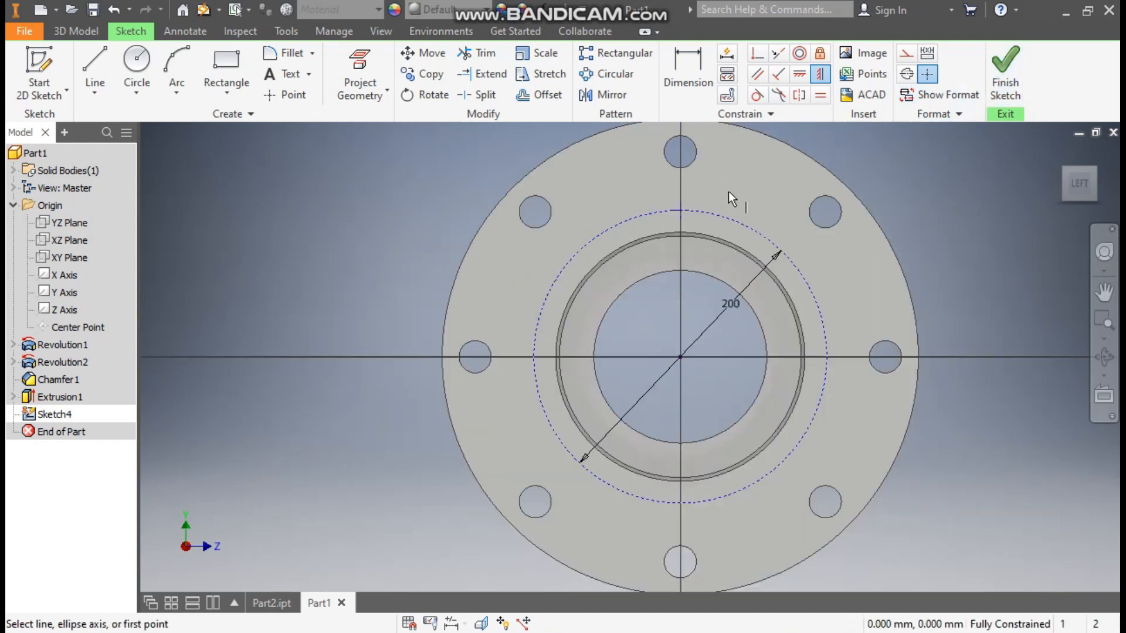
Create a circular pattern of the sketch point with 4 instances over 360 degrees around the origin and finish the sketch.
left_click(604, 76)
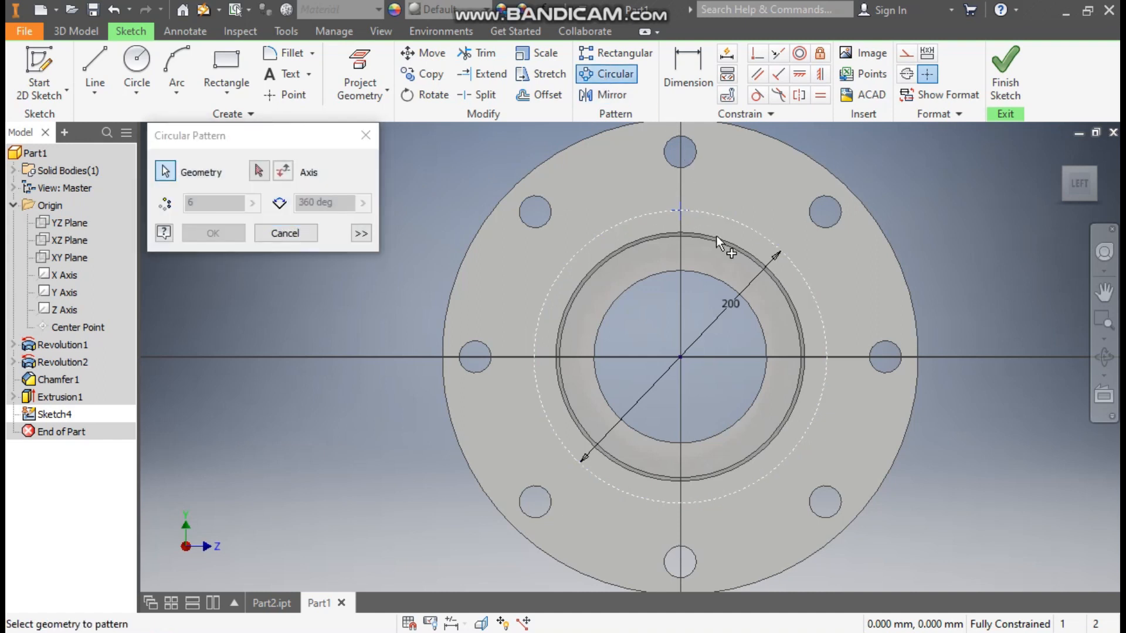
left_click(259, 171)
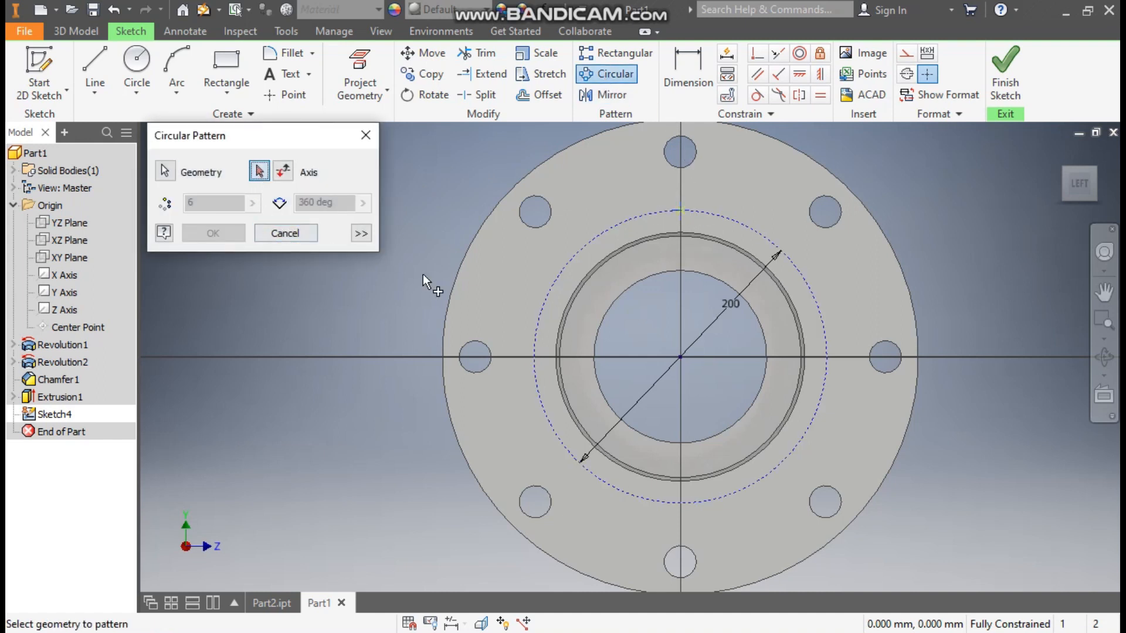
left_click(579, 255)
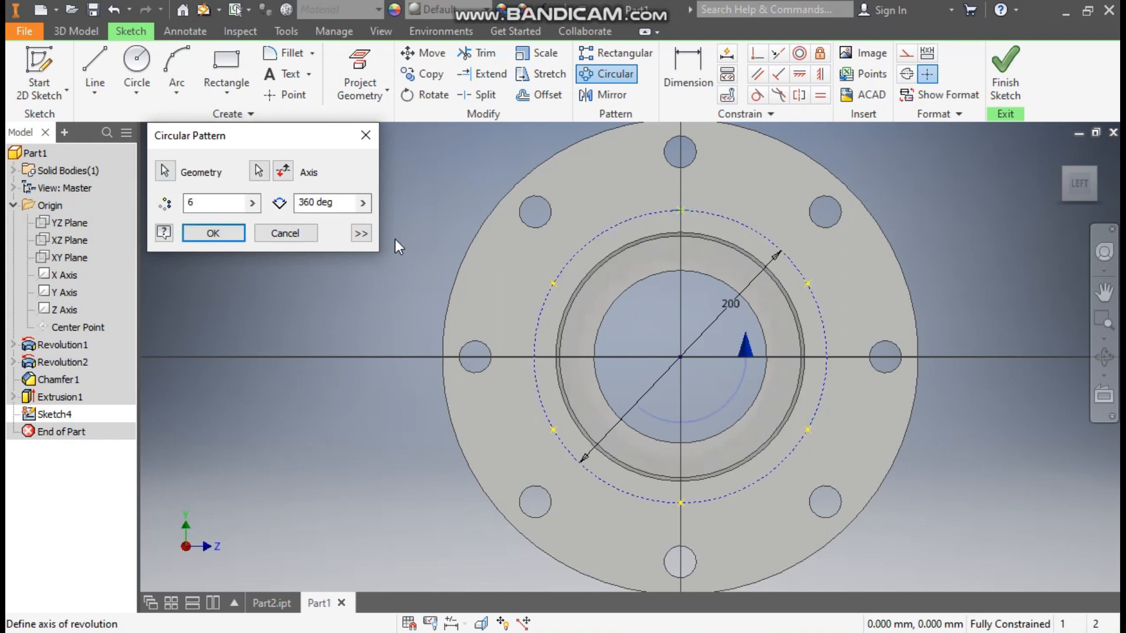
left_click_drag(213, 209, 174, 209)
type("4")
left_click(212, 234)
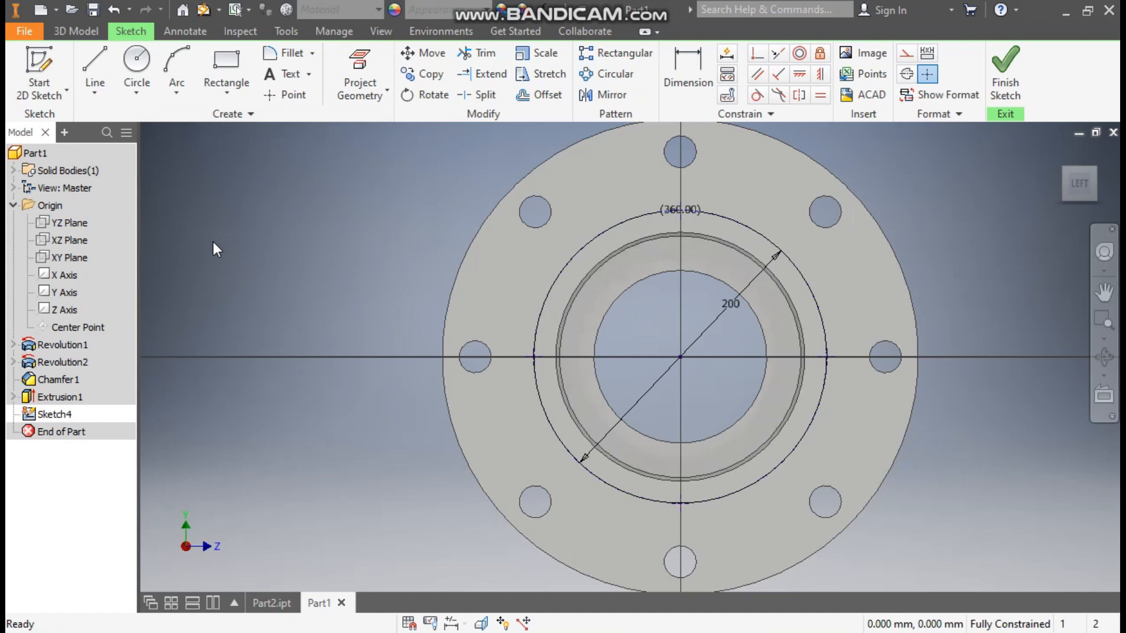
left_click(1014, 48)
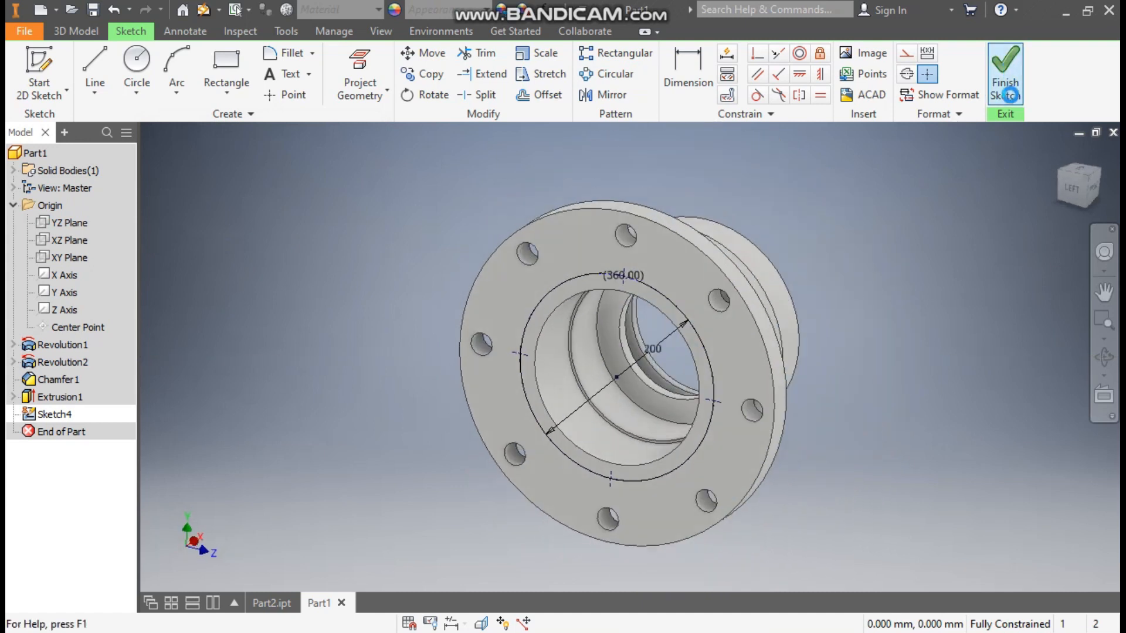
Start a tapped Hole feature on the four patterned sketch points with ISO Metric profile threads, size 10, designation M10x1.5.
left_click(80, 32)
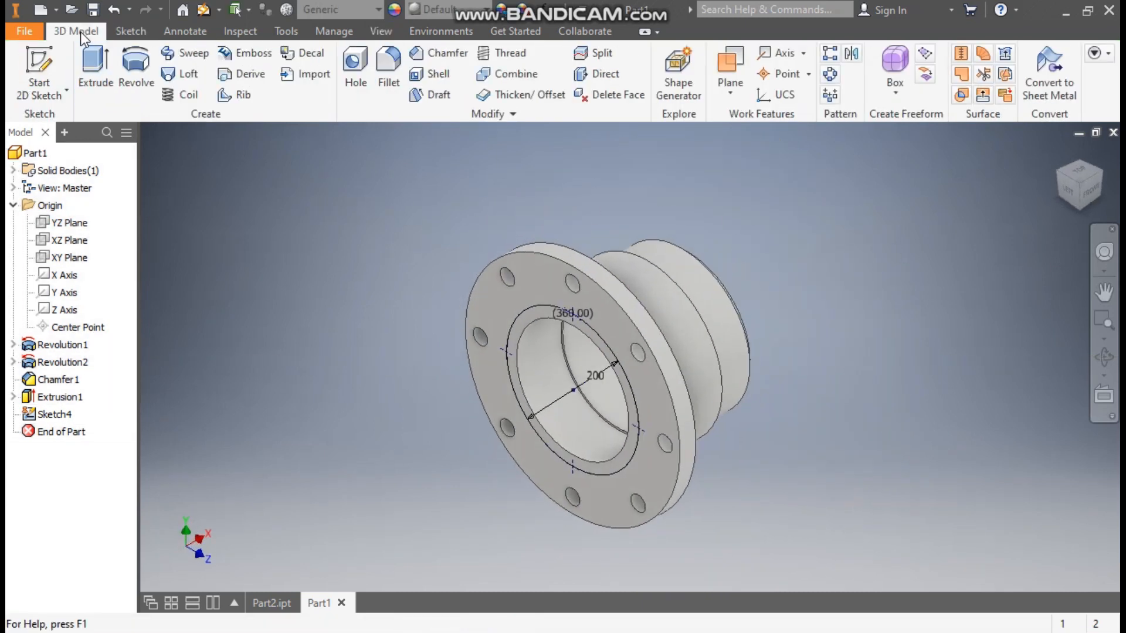
left_click(360, 84)
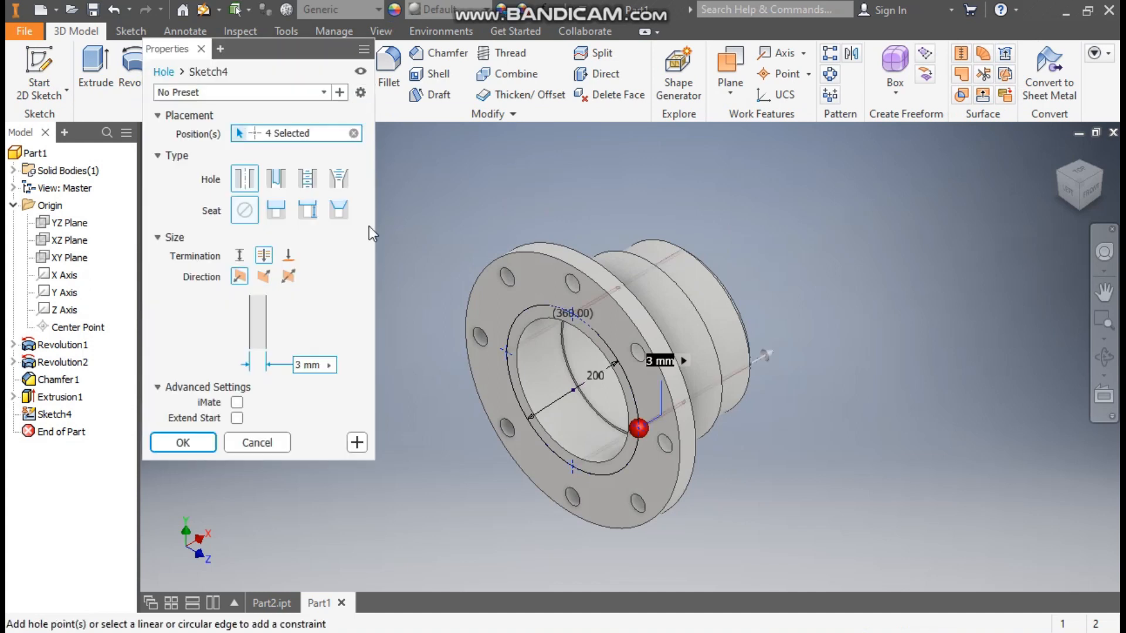
left_click(313, 182)
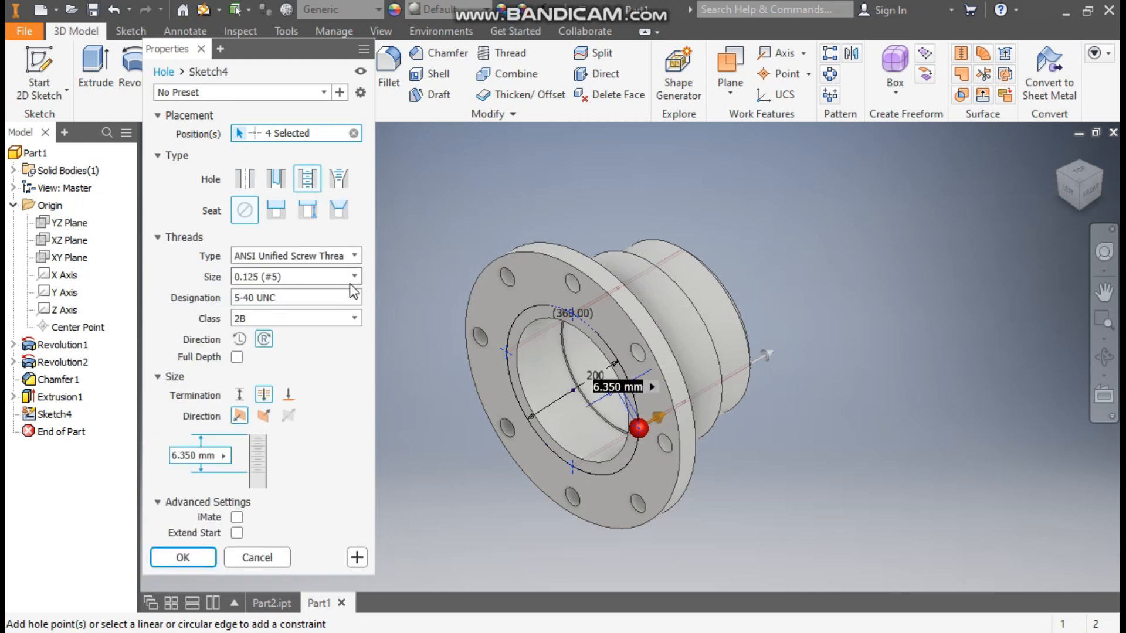
left_click(287, 258)
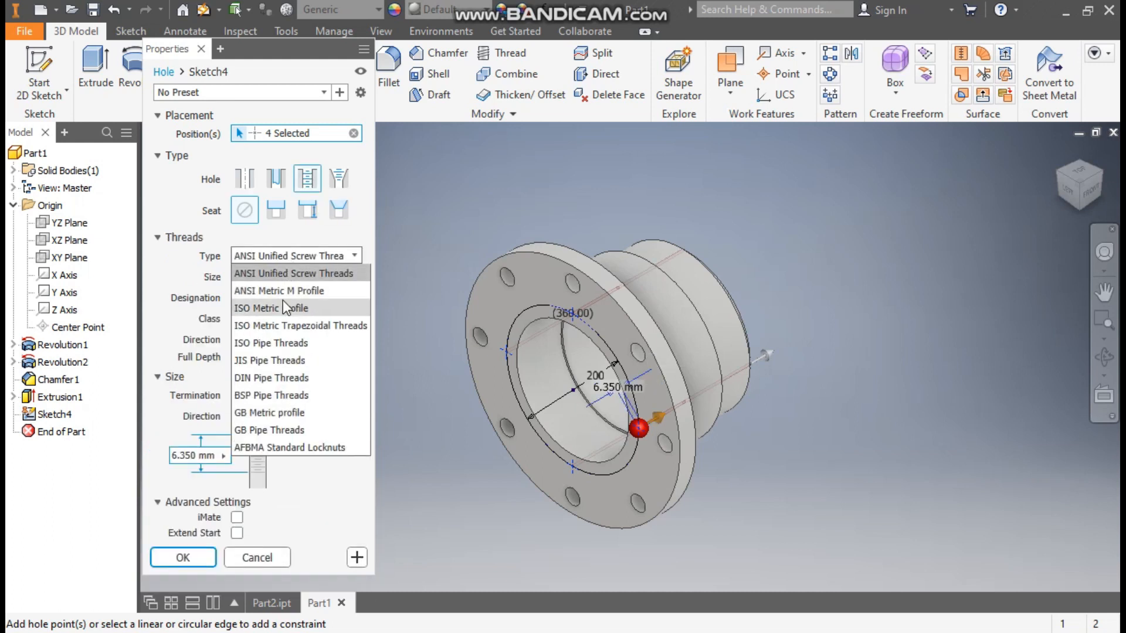
left_click(282, 308)
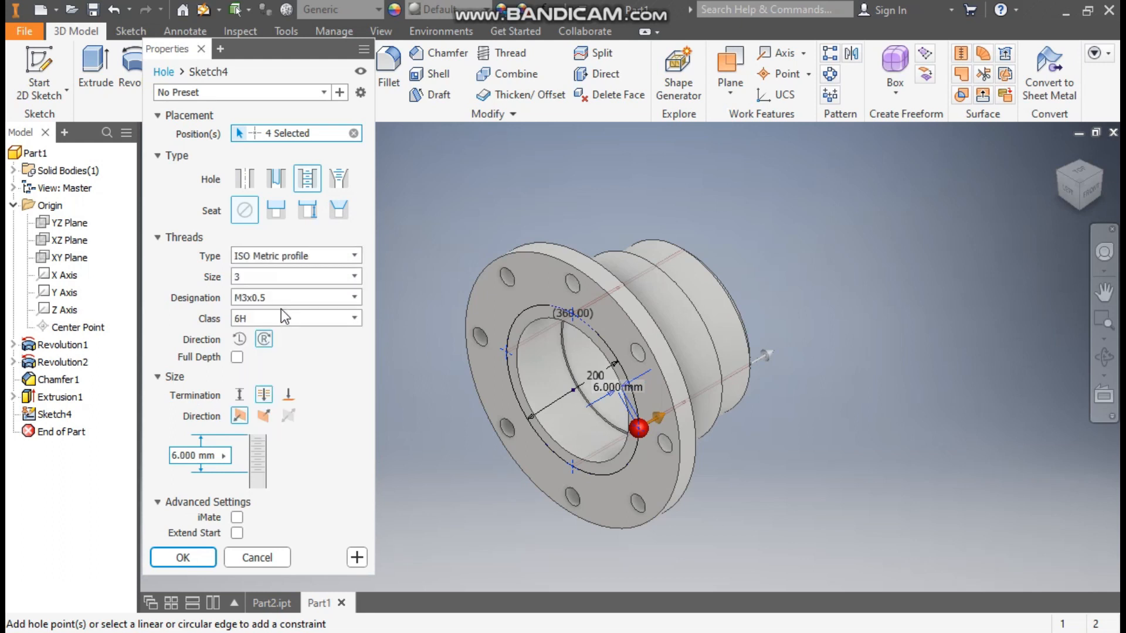
left_click(269, 277)
left_click(248, 468)
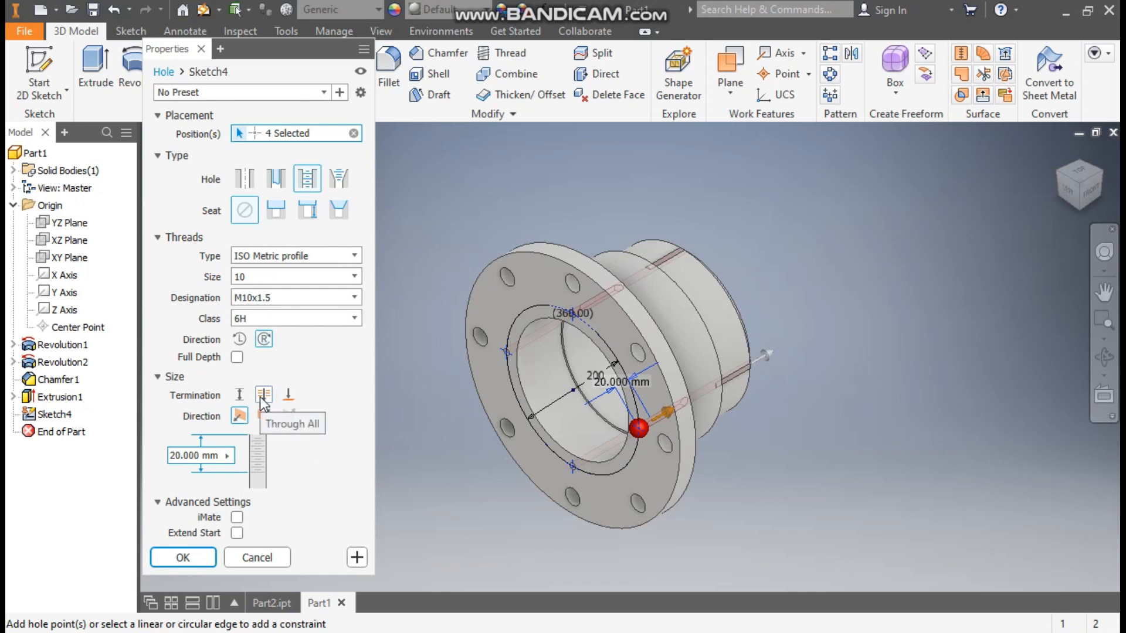
Terminate the tapped holes by distance with a hole depth of 35 mm and a thread depth of 30 mm, and create them.
left_click(240, 399)
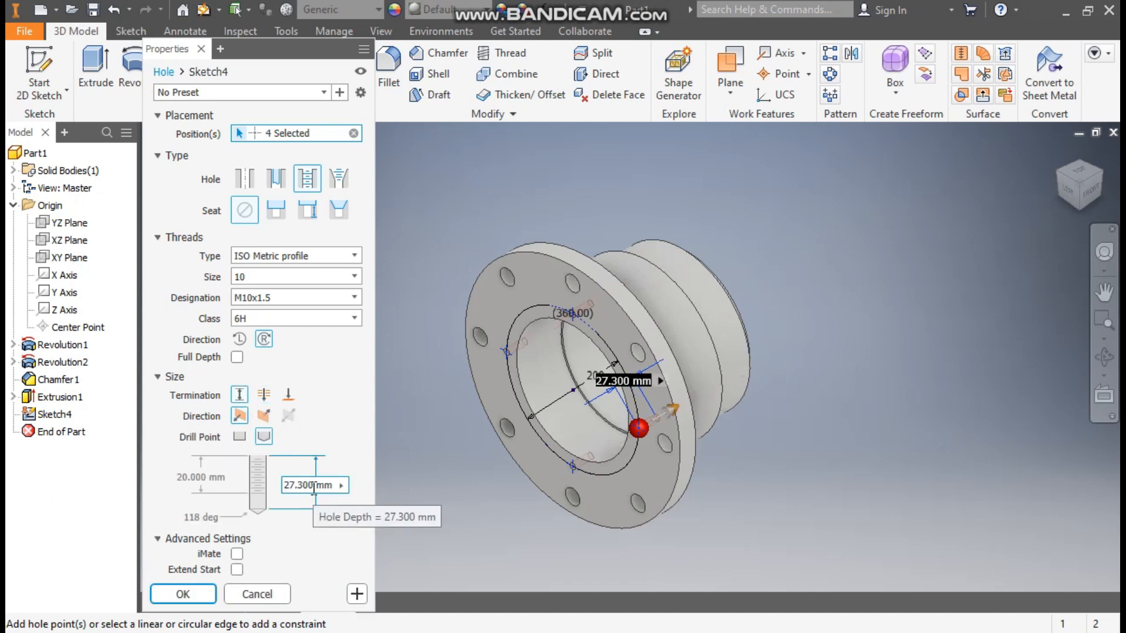
key("Delete")
key("Delete")
key("Delete")
key("Delete")
key("Delete")
key("Delete")
key("Delete")
key("Delete")
key("Delete")
type("35")
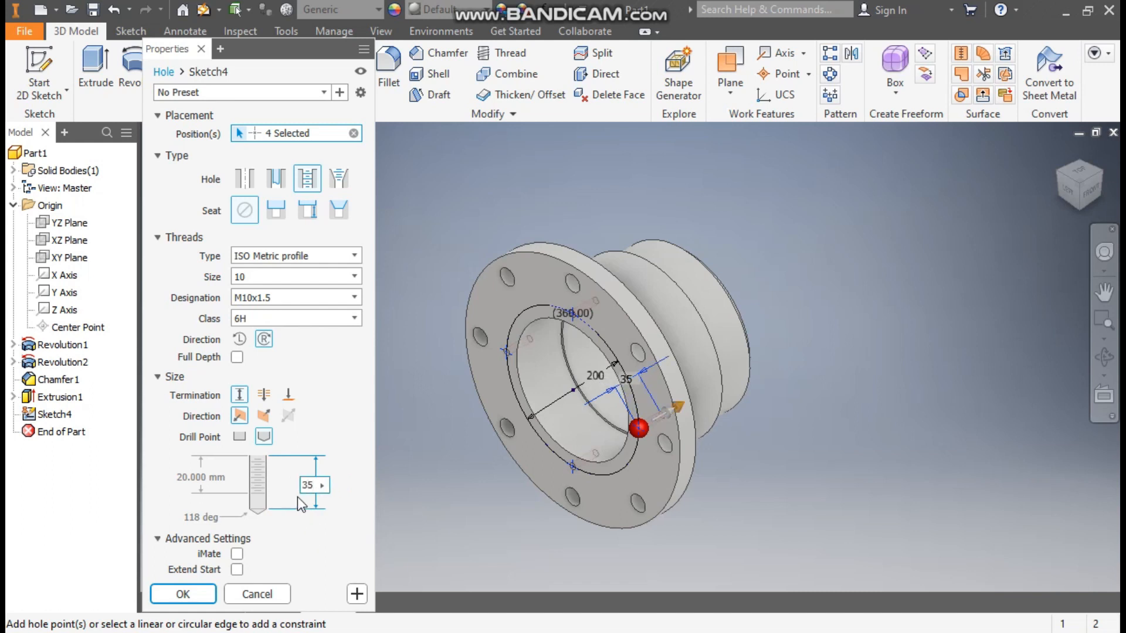
left_click(219, 484)
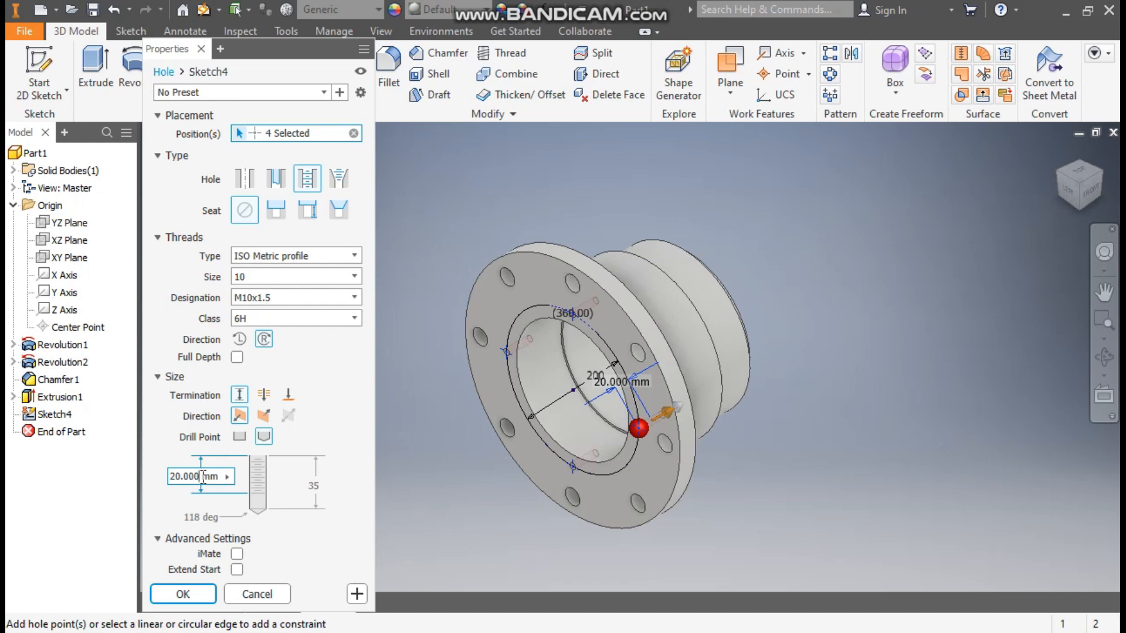
type("30")
left_click(199, 590)
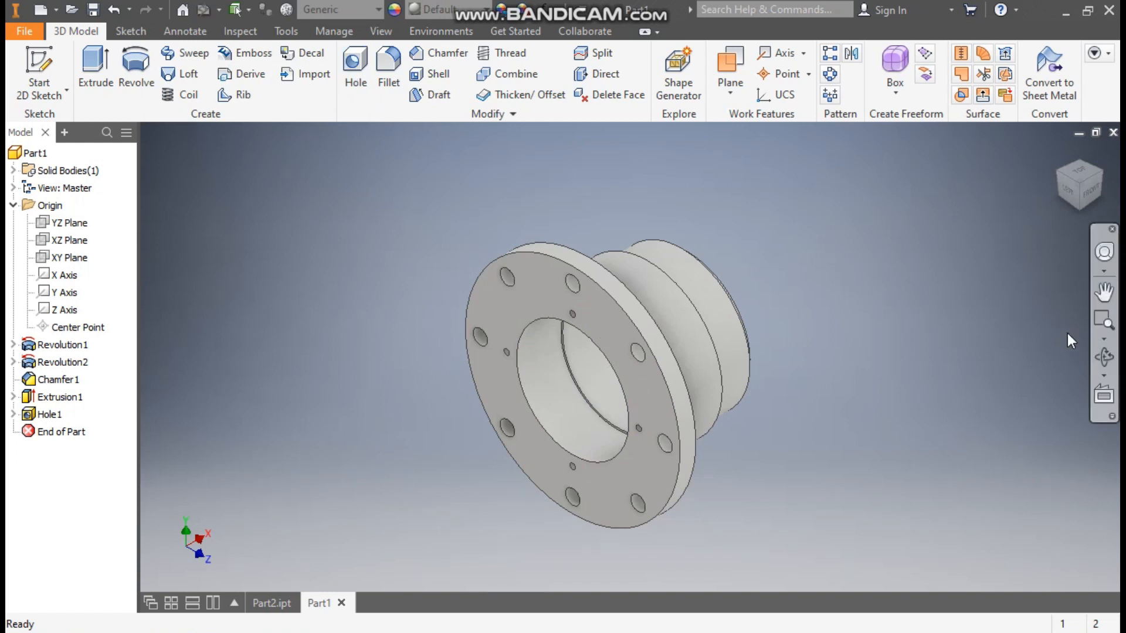
Inspect a tapped hole up close, and cut the hub open with a section view at 0 mm offset from the XY plane.
scroll(566, 437, "down", 5)
middle_click_drag(566, 437, 601, 263)
scroll(549, 491, "up", 3)
scroll(573, 263, "down", 8)
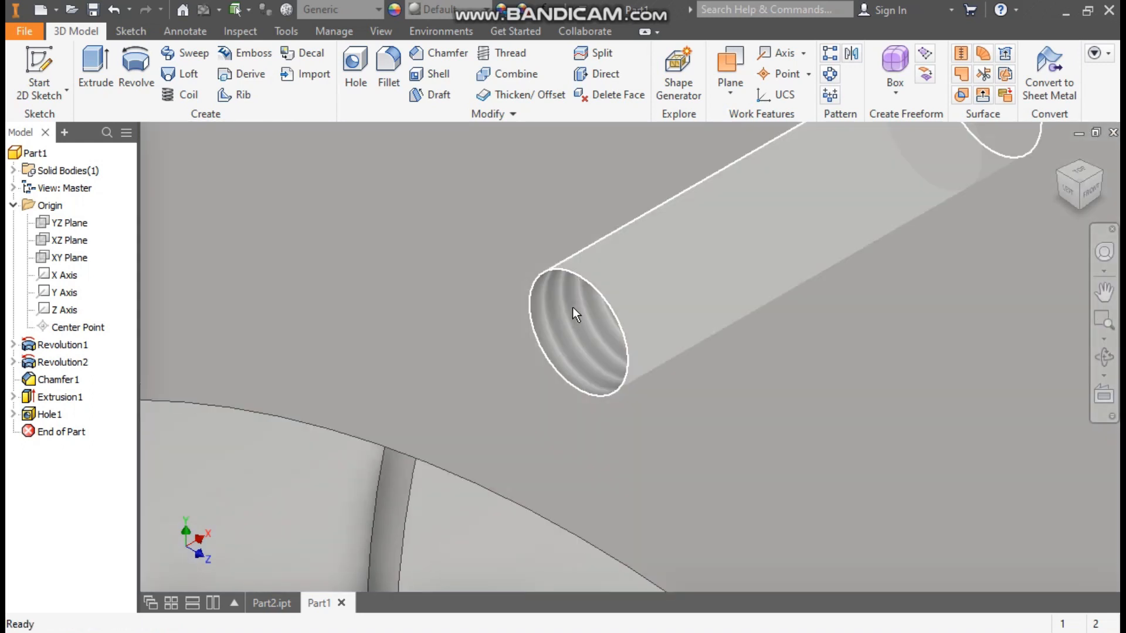
scroll(572, 307, "up", 10)
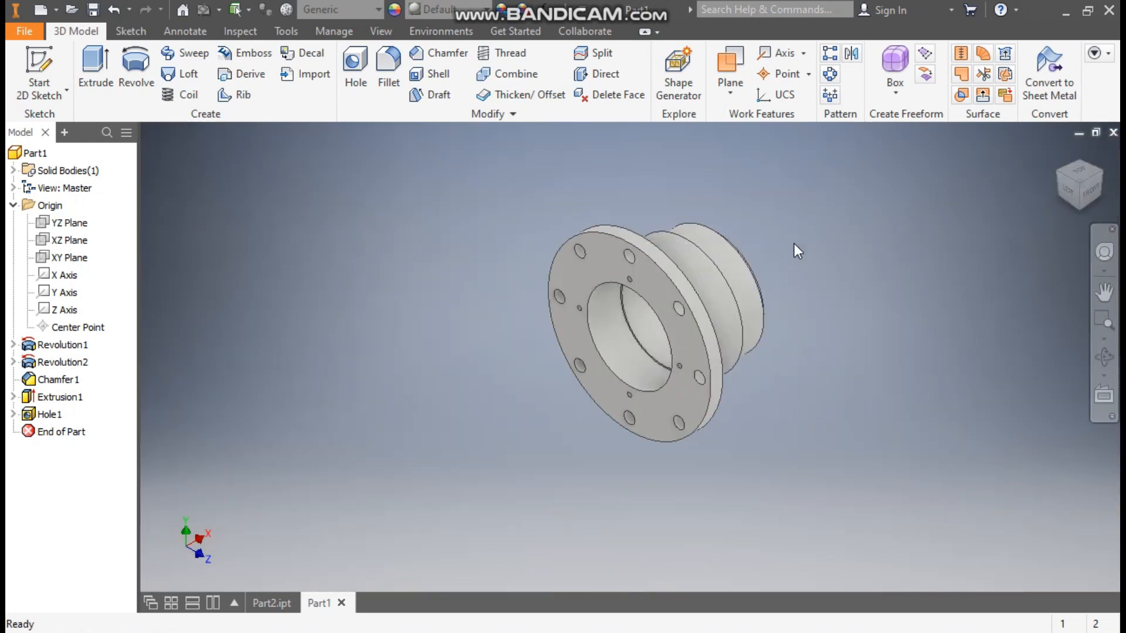
left_click(380, 31)
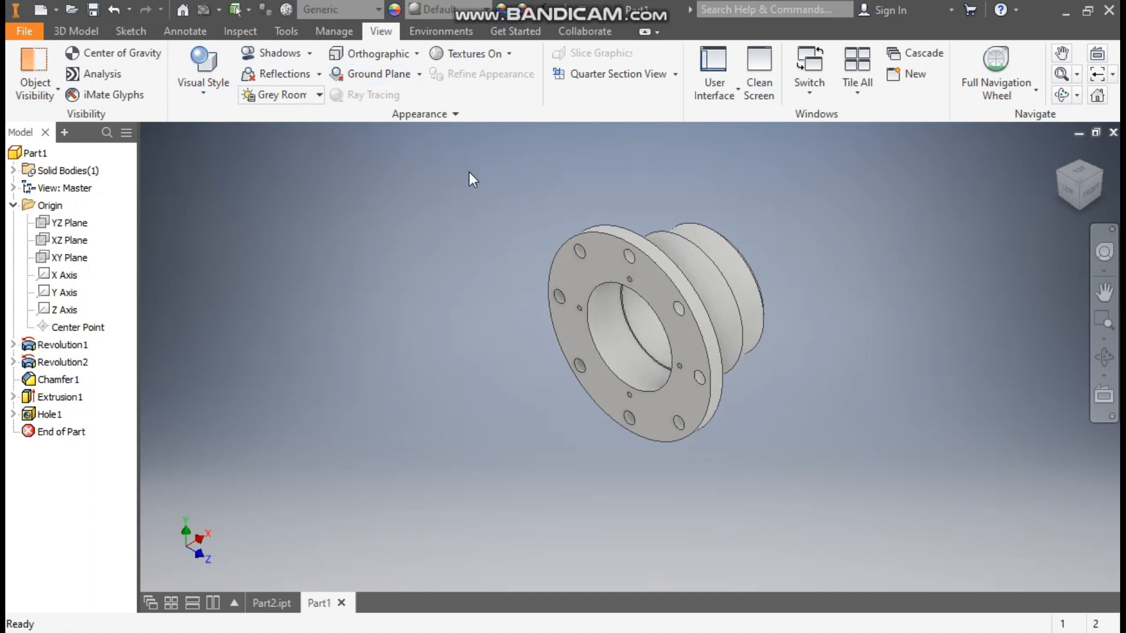
left_click(615, 77)
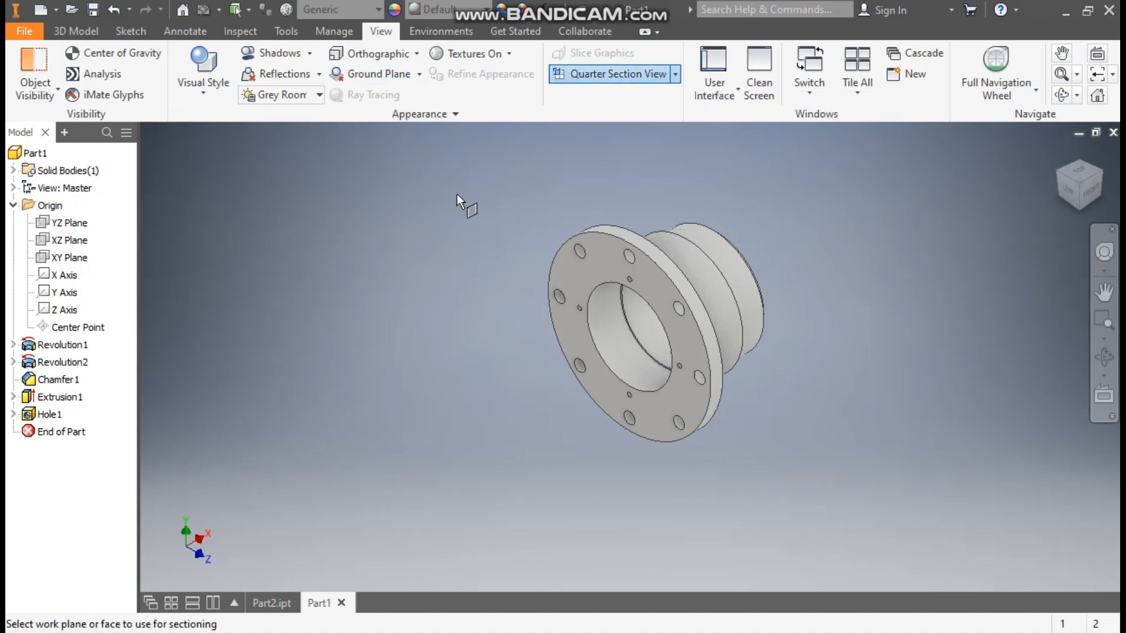
left_click(68, 259)
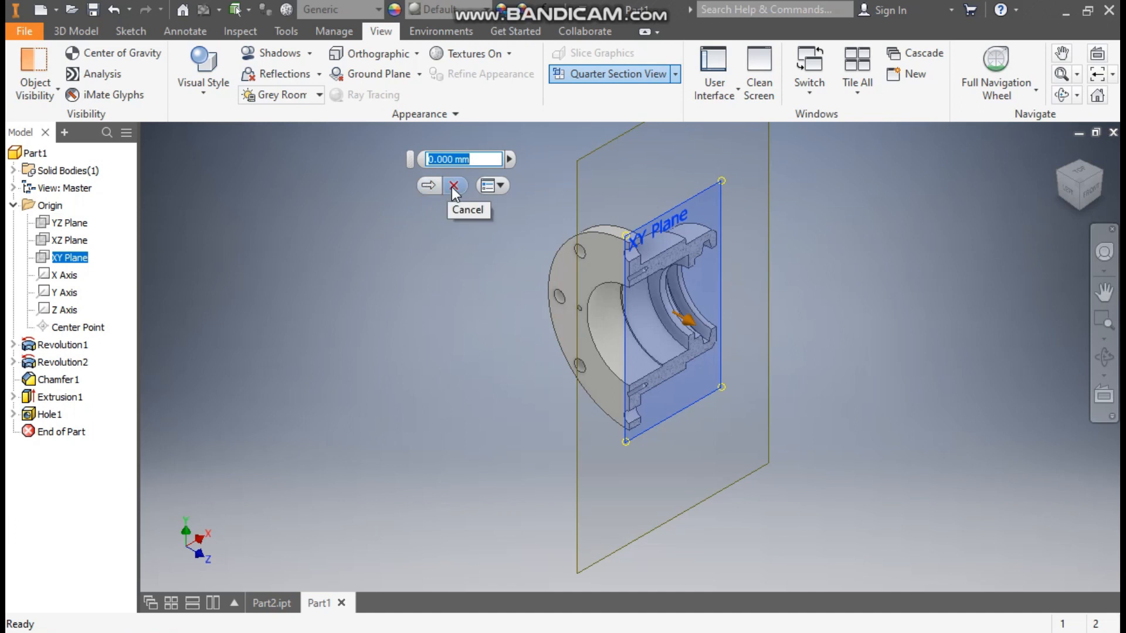
left_click(423, 185)
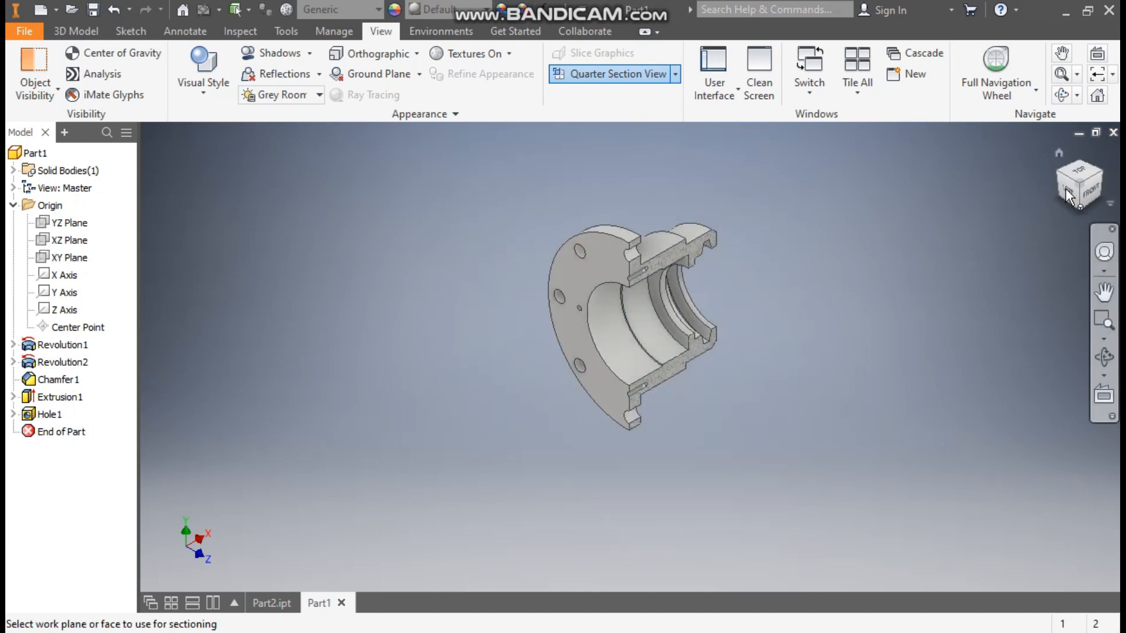
Examine the sectioned hub from the front, checking the tapped holes' thread and drill depth, the flange holes and the bore profile.
left_click(1091, 194)
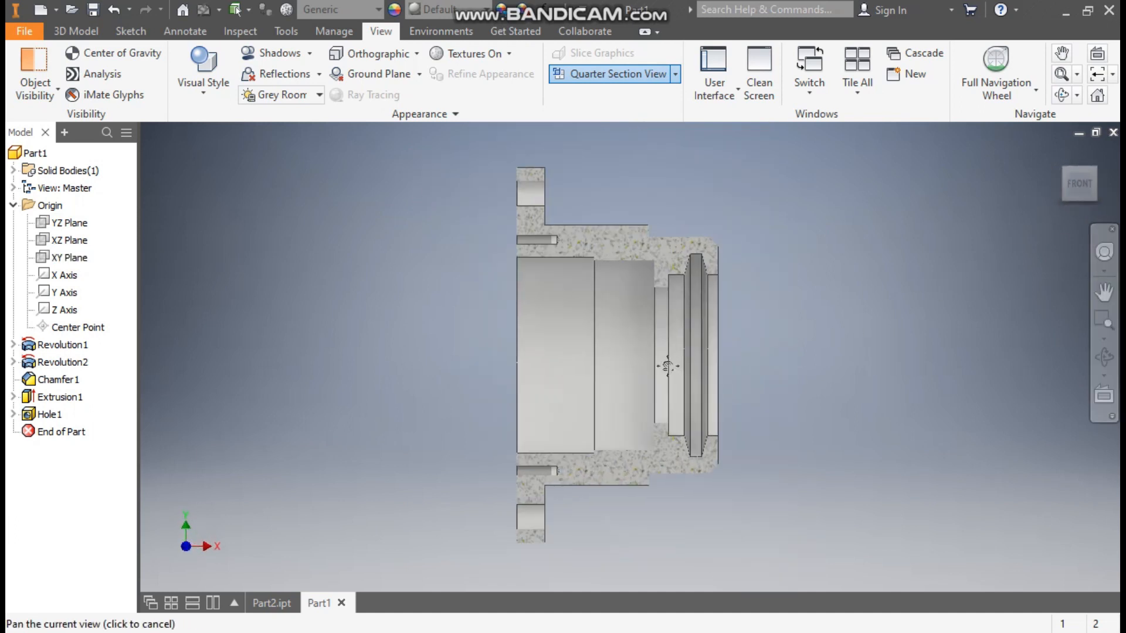
scroll(669, 398, "up", 1)
middle_click_drag(669, 399, 739, 482)
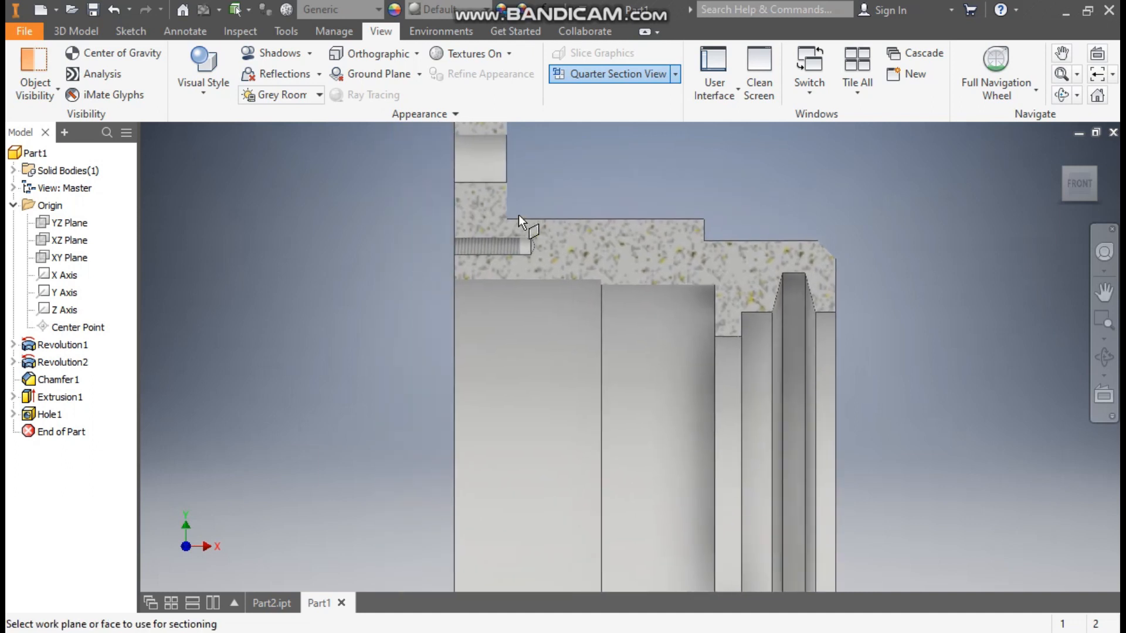
scroll(502, 219, "up", 3)
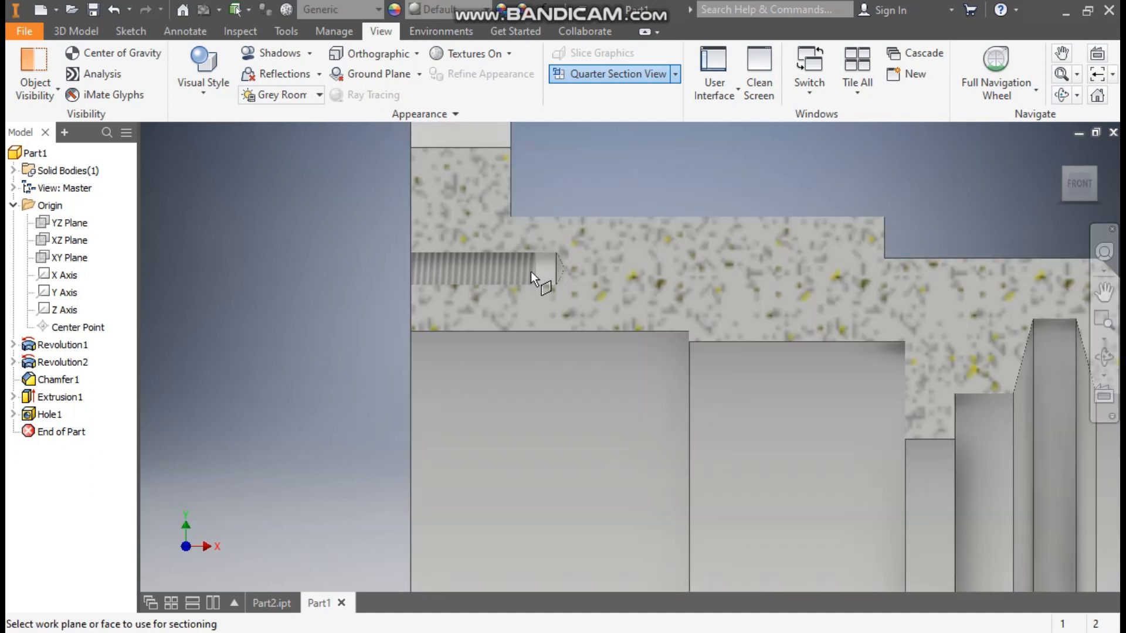
scroll(542, 264, "up", 2)
scroll(542, 248, "down", 3)
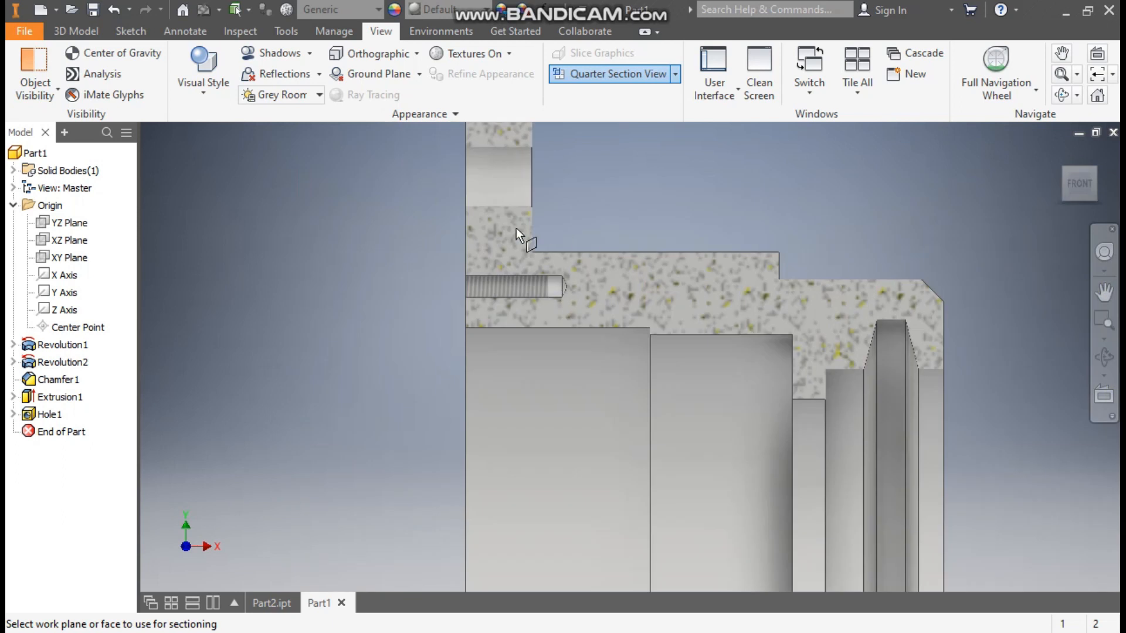
scroll(549, 275, "down", 2)
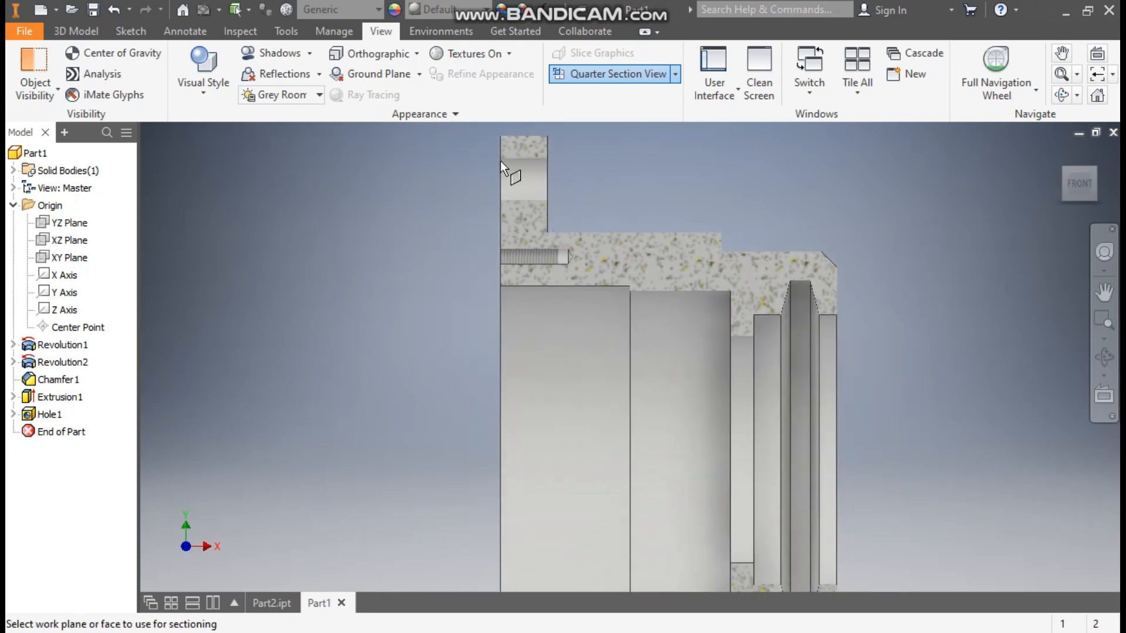
middle_click_drag(708, 358, 596, 221)
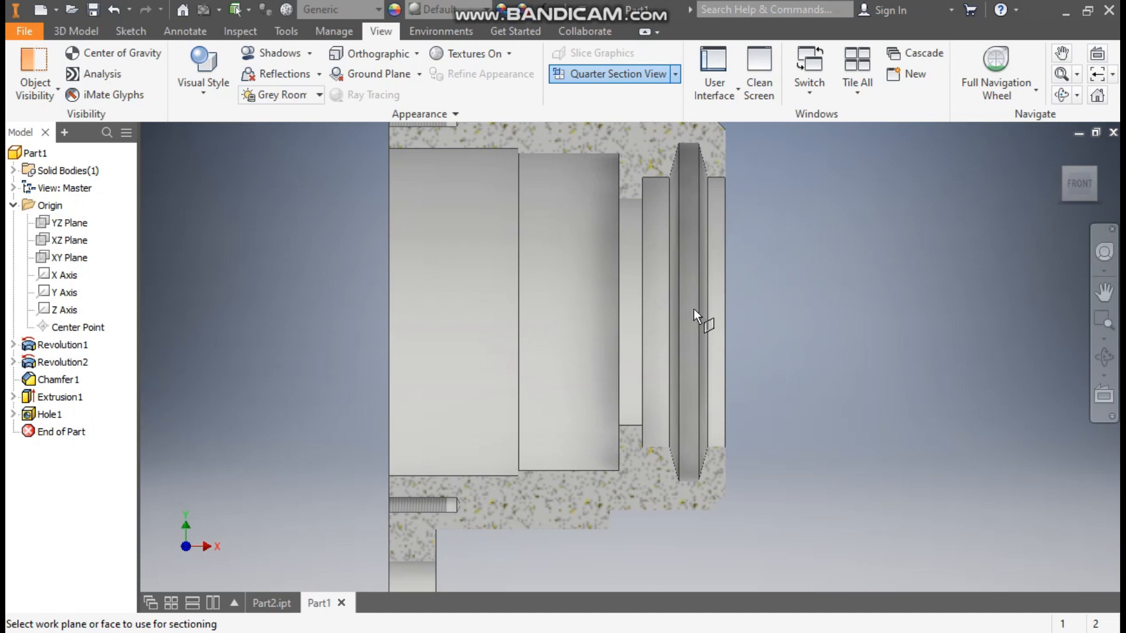
middle_click_drag(819, 266, 818, 322)
scroll(870, 324, "down", 2)
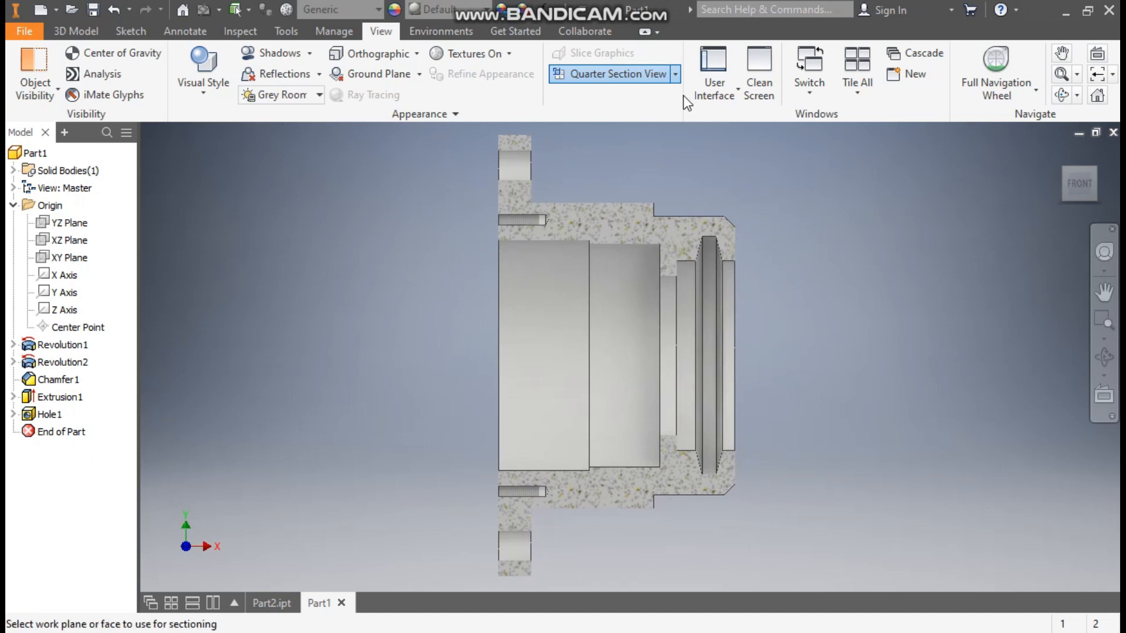
End the section view and return the whole hub to the home view.
left_click(674, 74)
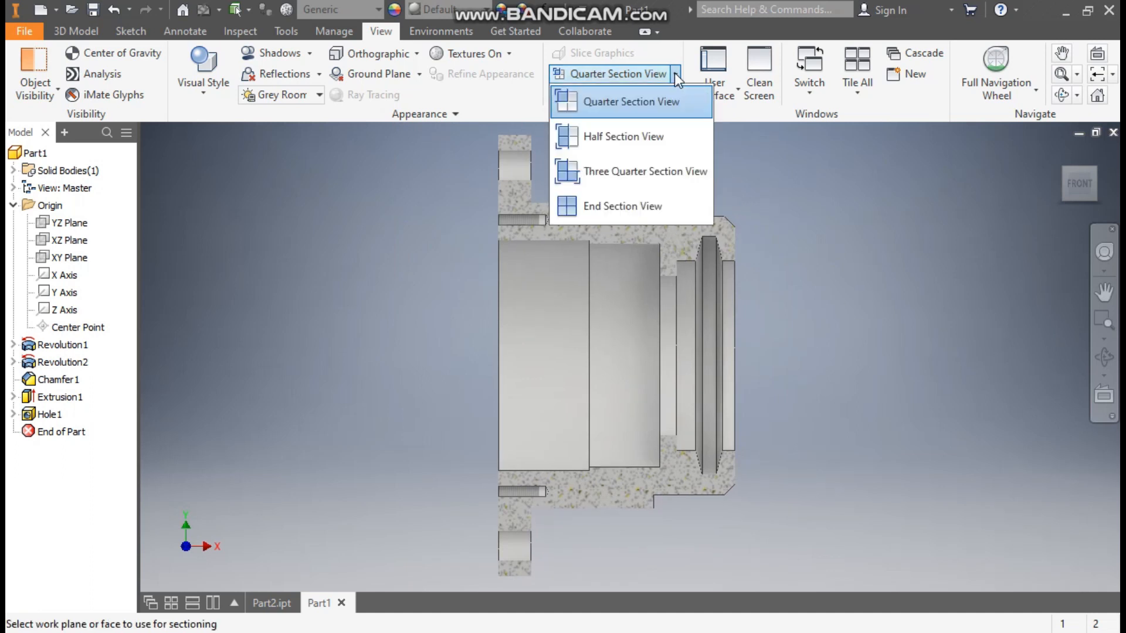
left_click(603, 212)
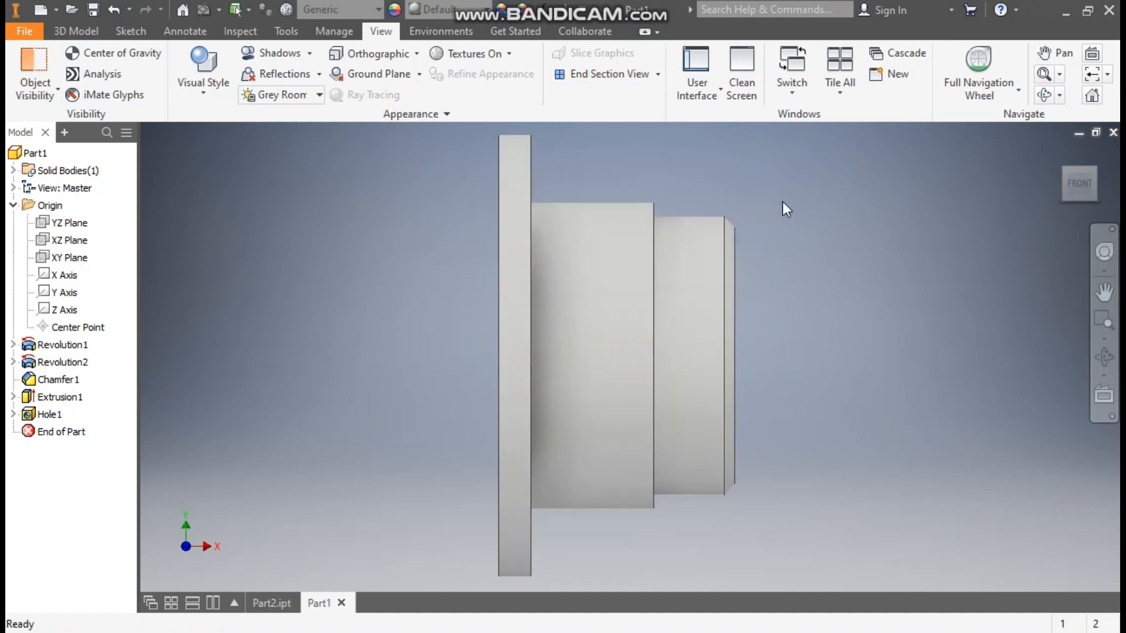
left_click(1059, 154)
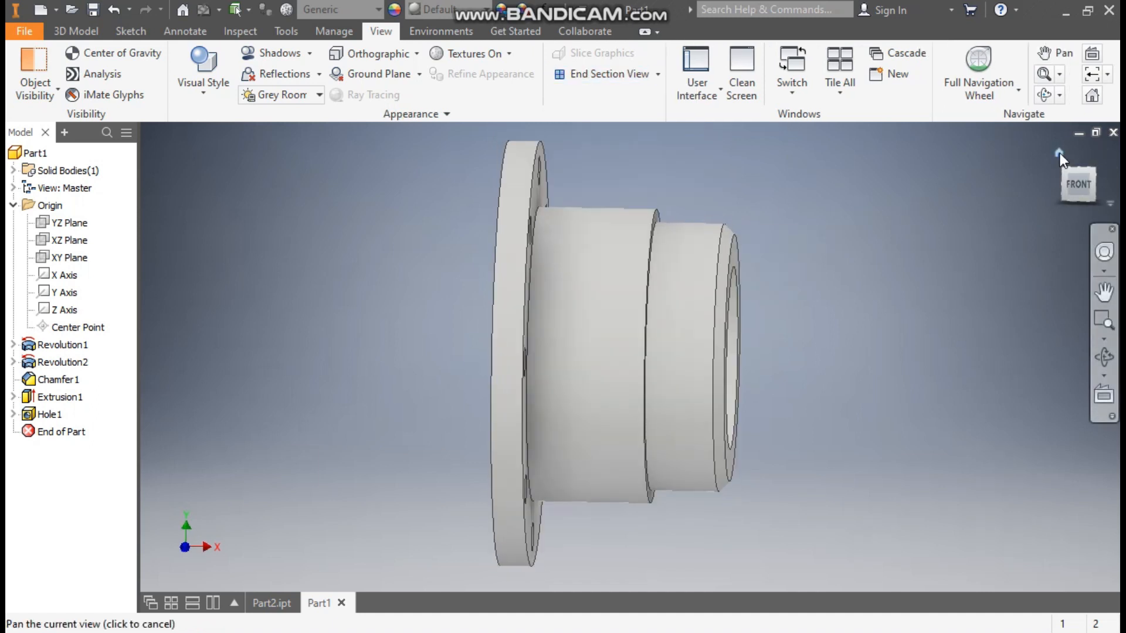
scroll(850, 286, "down", 2)
middle_click_drag(850, 287, 877, 292)
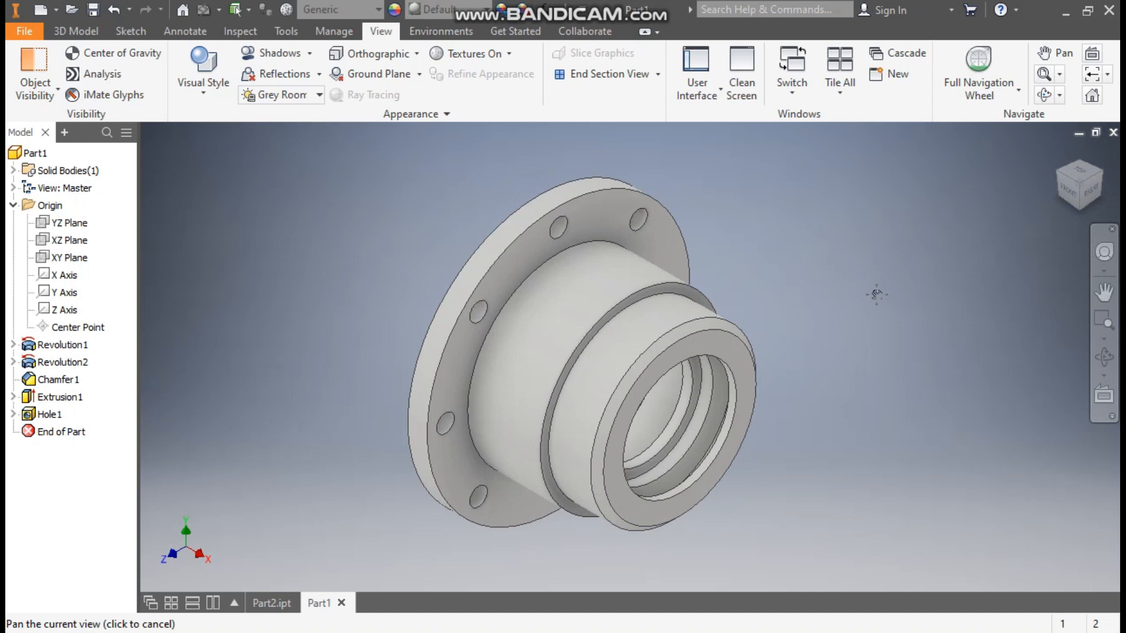
Start a constant 2 mm fillet and select the flange's outer front edge and the edge where the barrel meets the flange.
left_click(81, 33)
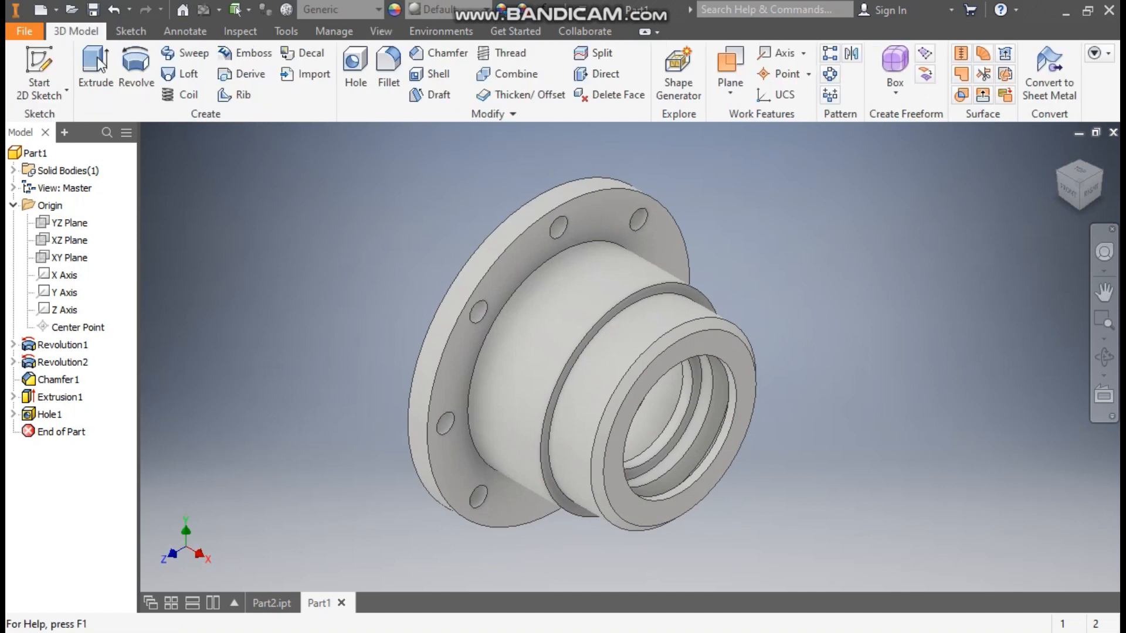
left_click(388, 60)
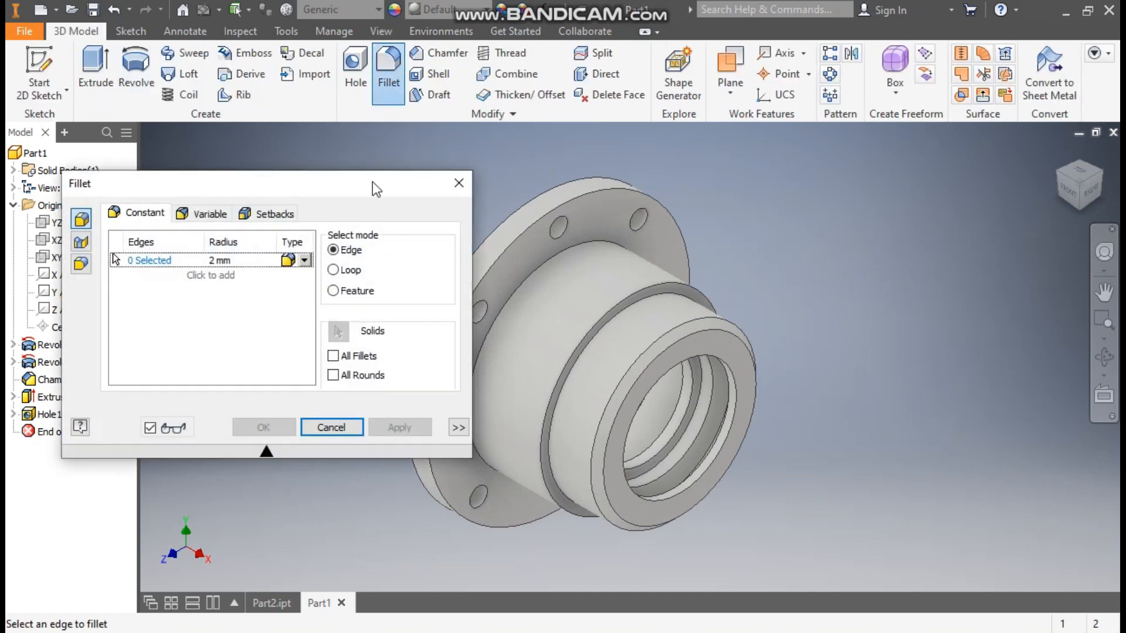
middle_click_drag(773, 244, 870, 244)
left_click(651, 203)
left_click(672, 245)
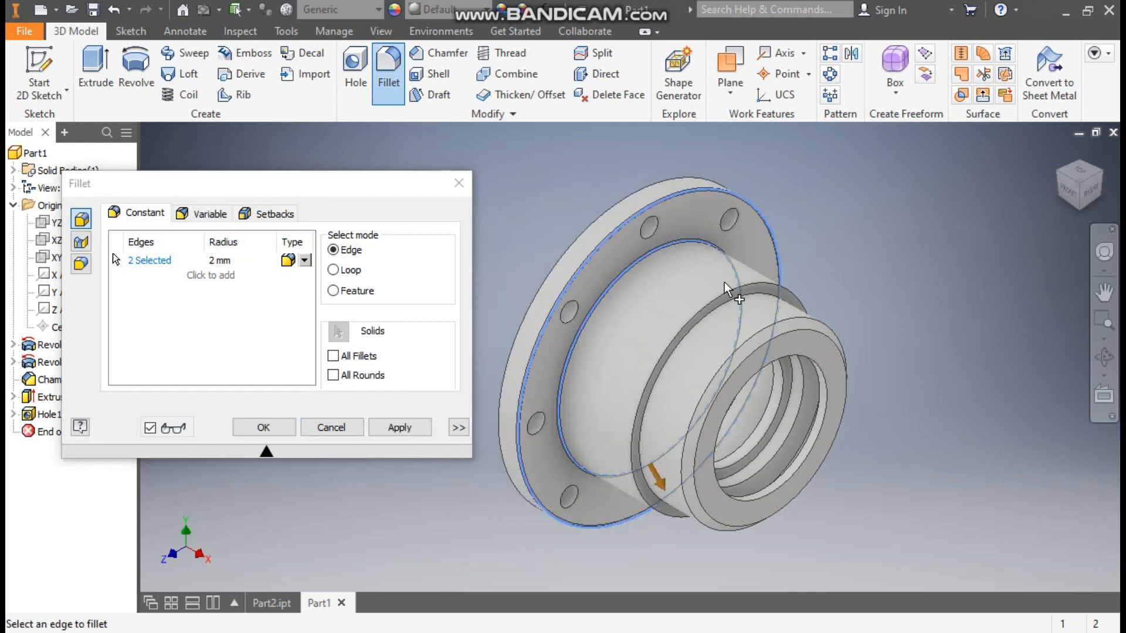
Add the barrel shoulder's outer and inner edges and a hidden bore edge to the fillet selection, and create the 2 mm fillet.
left_click(735, 303)
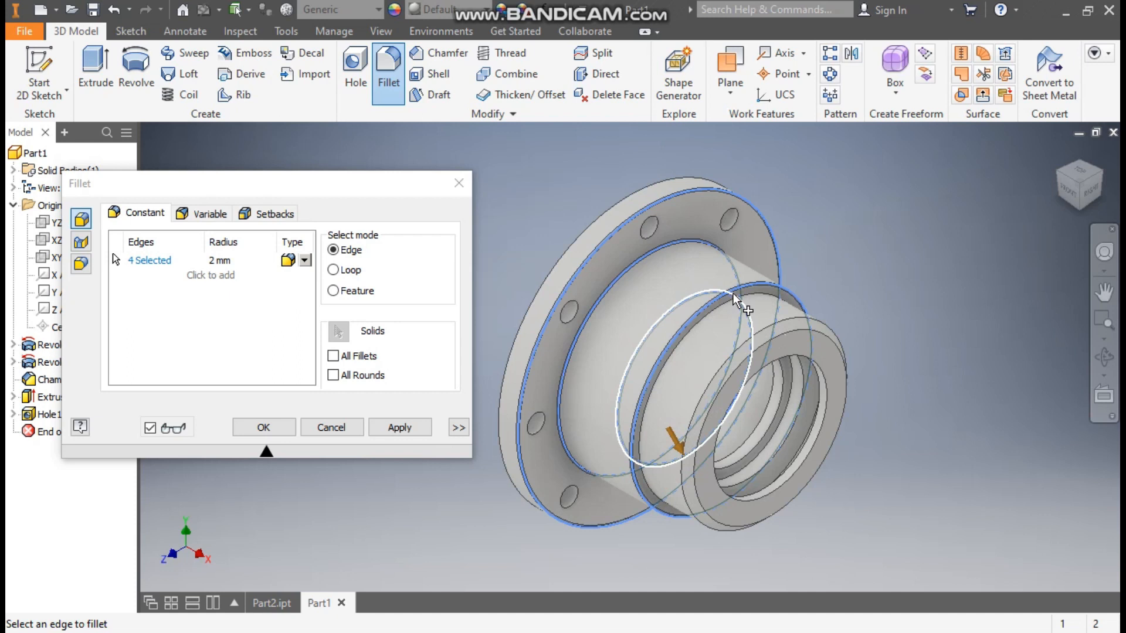
left_click(761, 321)
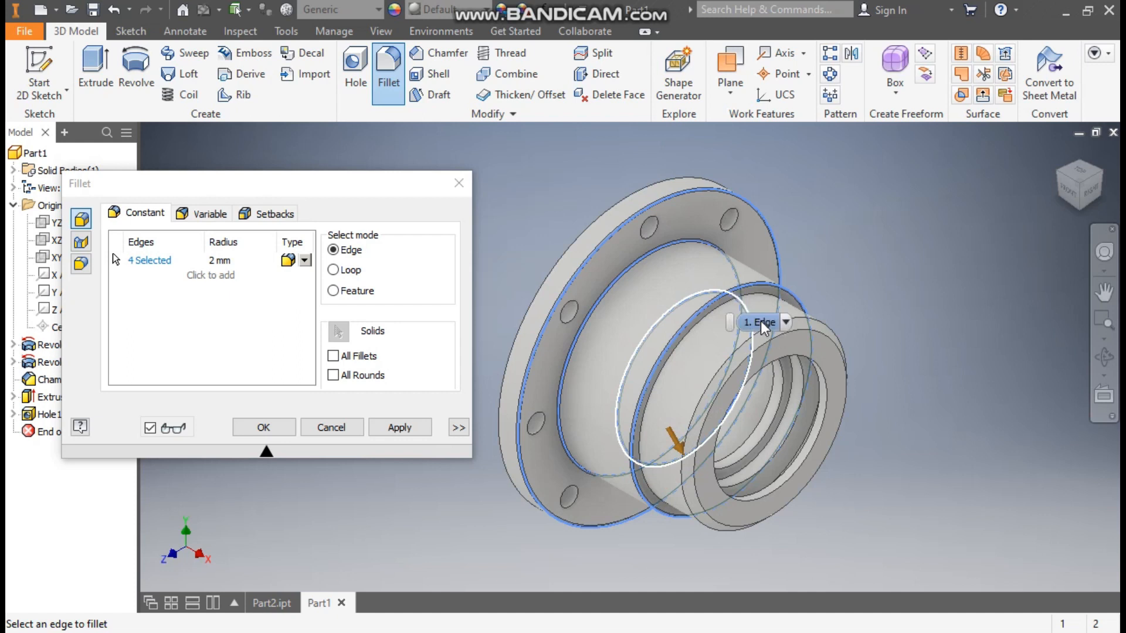
left_click(706, 289, "ctrl")
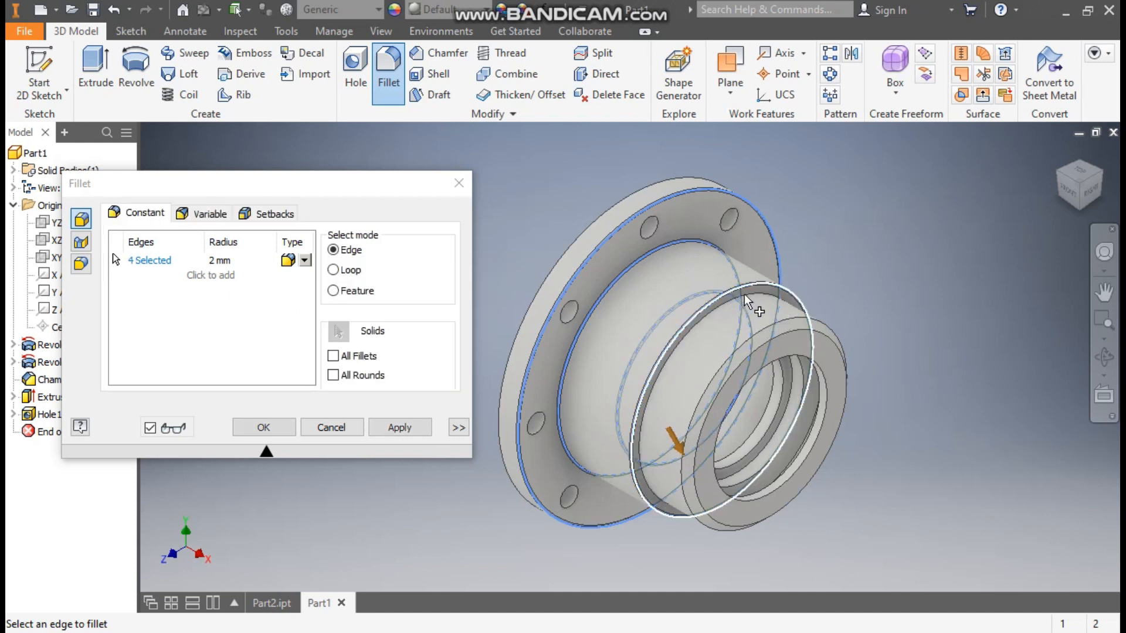
scroll(752, 311, "up", 3)
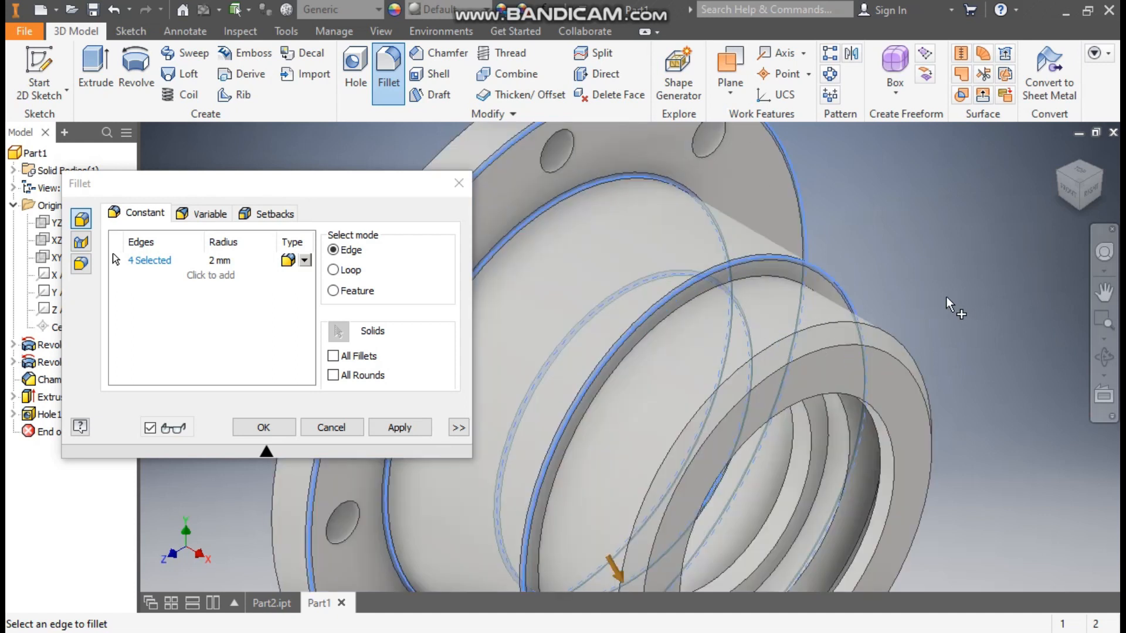
left_click(748, 277)
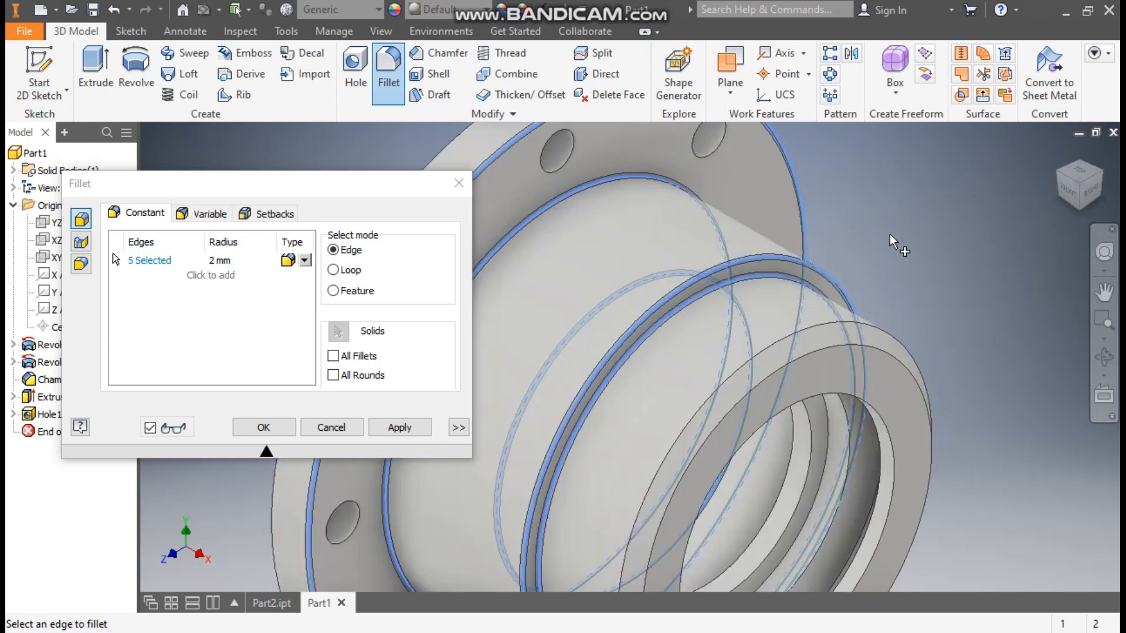
scroll(889, 234, "down", 3)
left_click(264, 427)
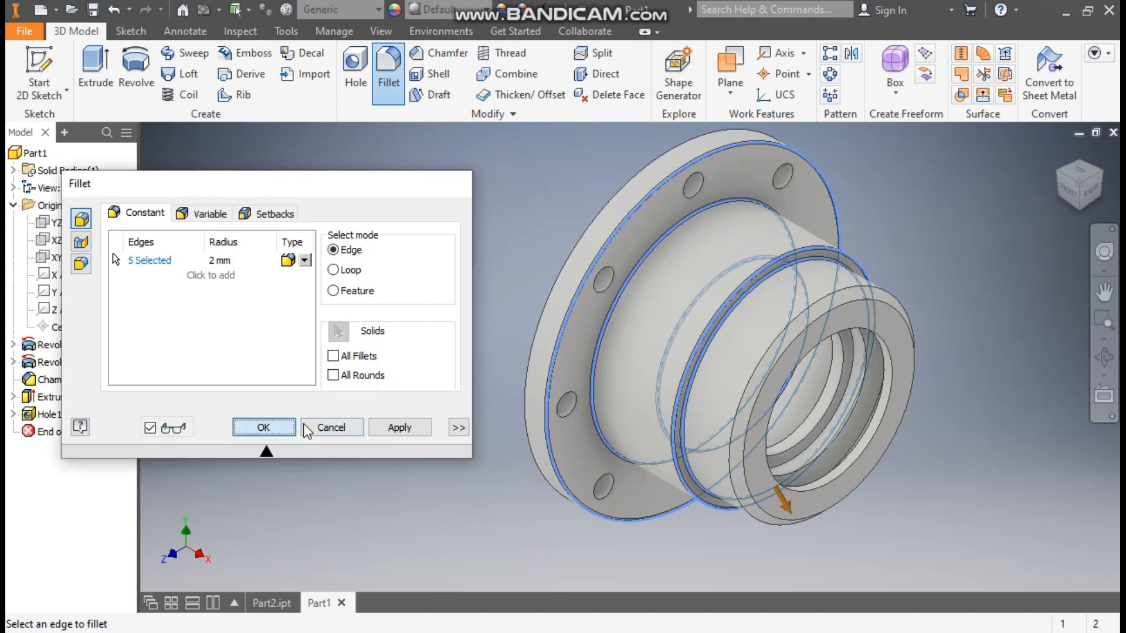
middle_click_drag(966, 249, 918, 264)
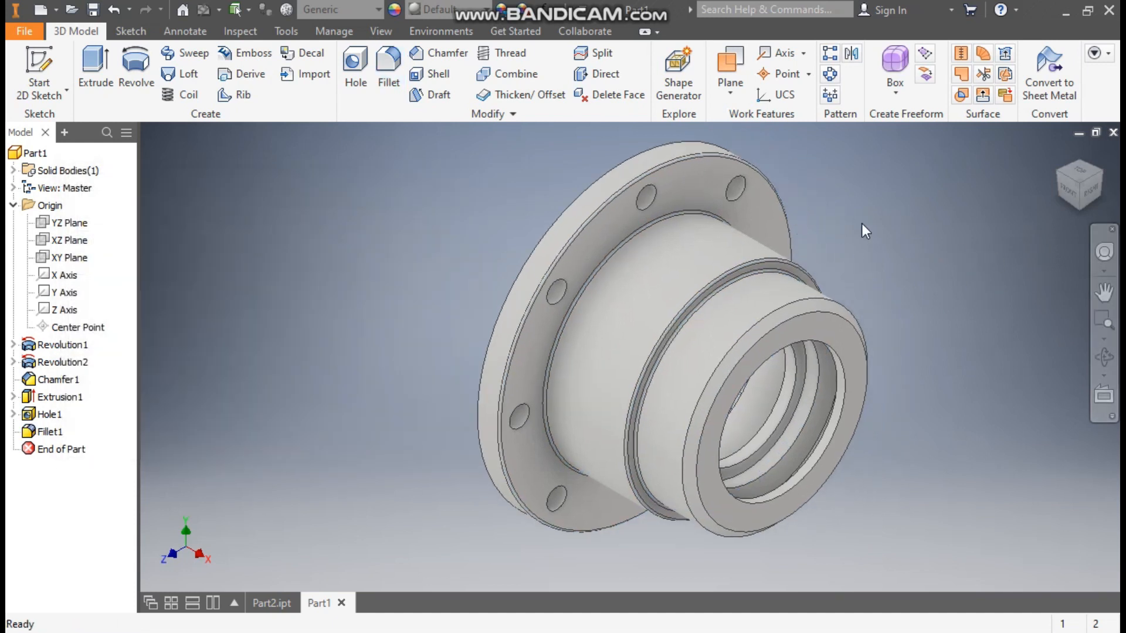
Apply the Chrome - Polished appearance from the Inventor Material Library to the whole hub.
middle_click_drag(494, 183, 463, 198)
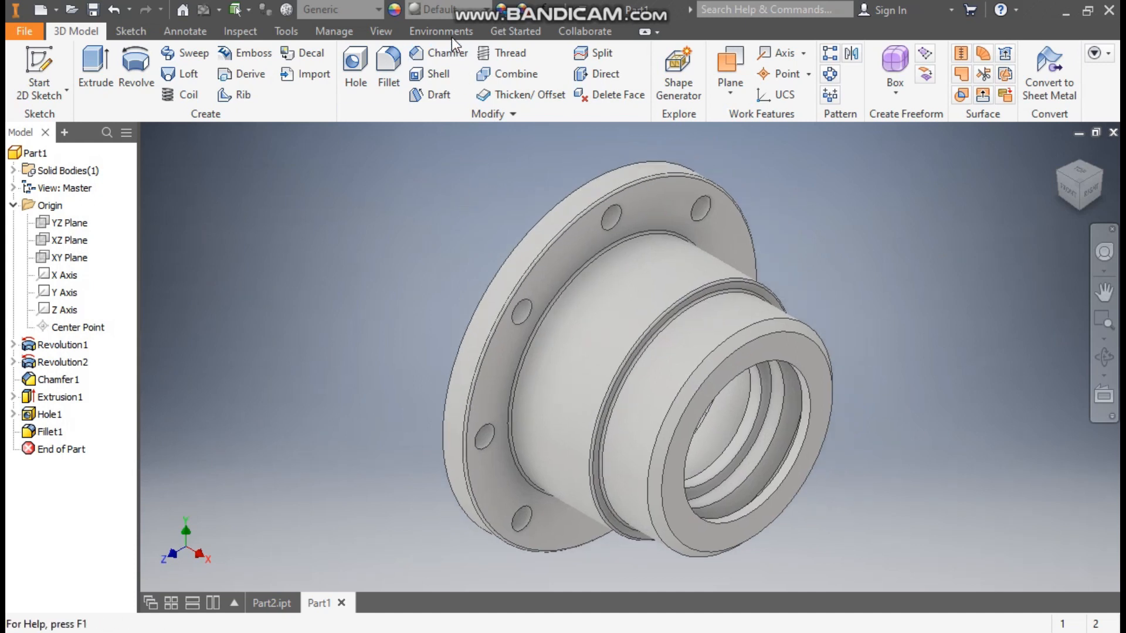
left_click(446, 12)
scroll(470, 234, "up", 7)
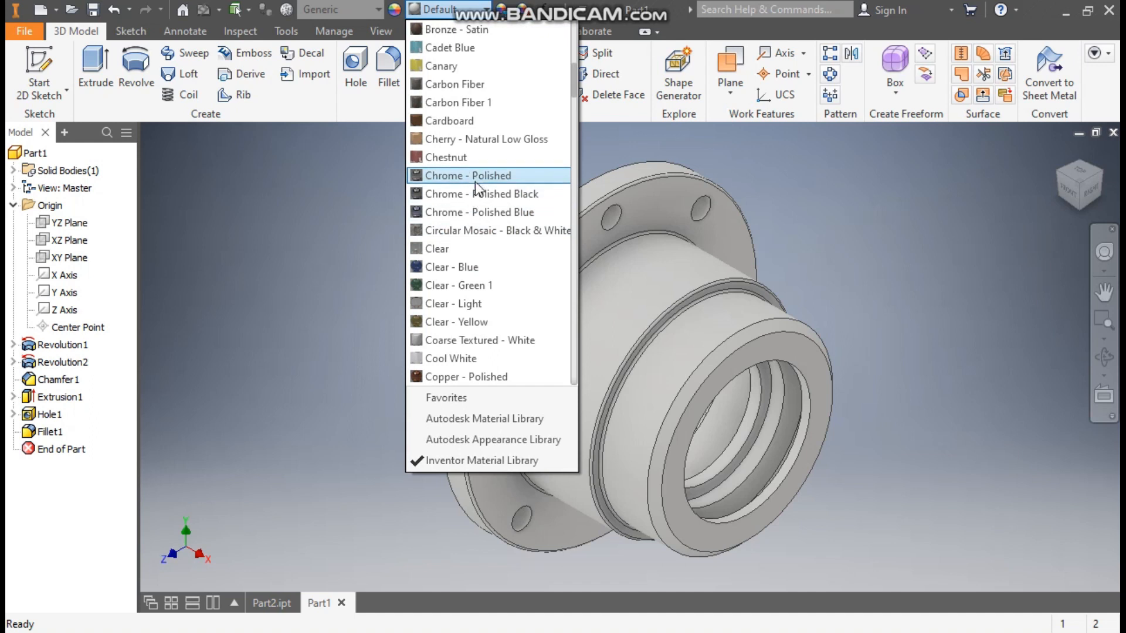
left_click(450, 175)
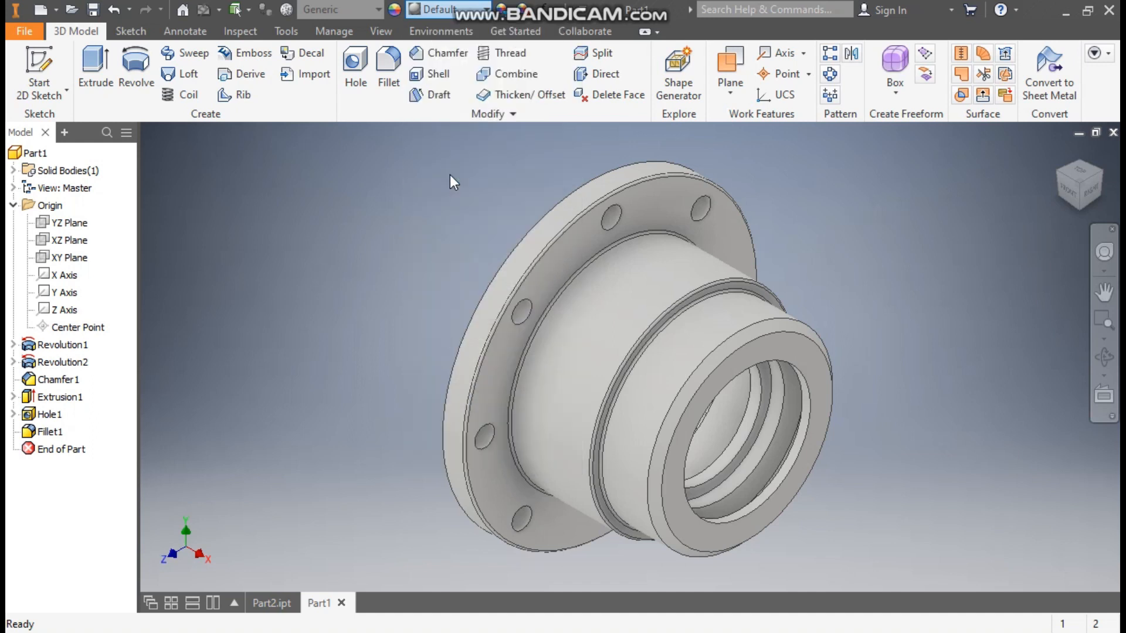
middle_click_drag(420, 213, 407, 211)
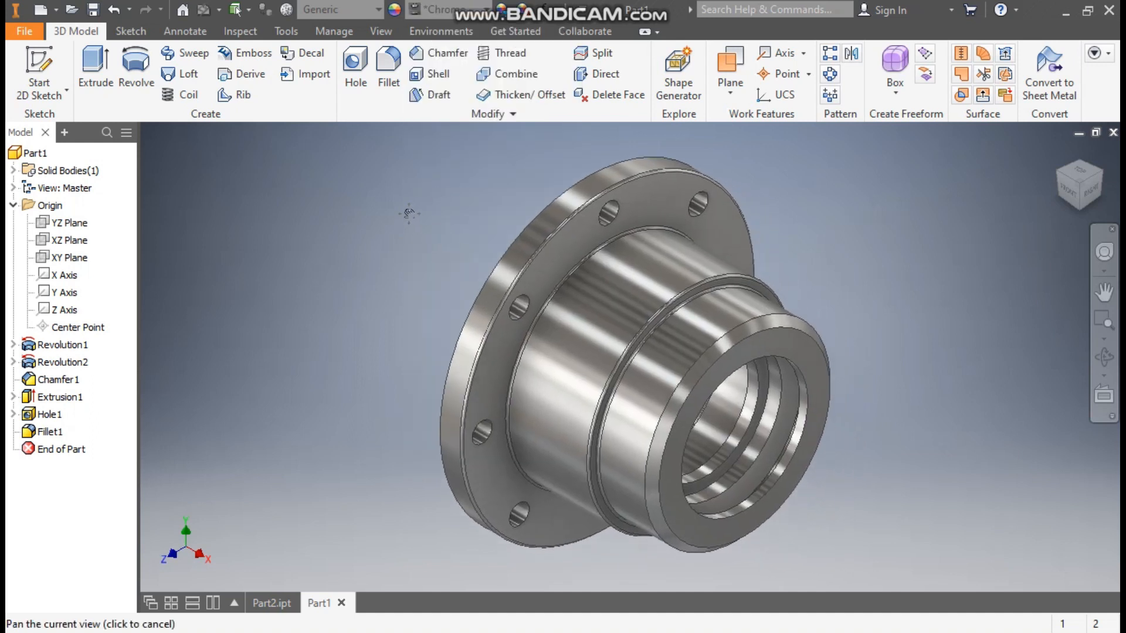